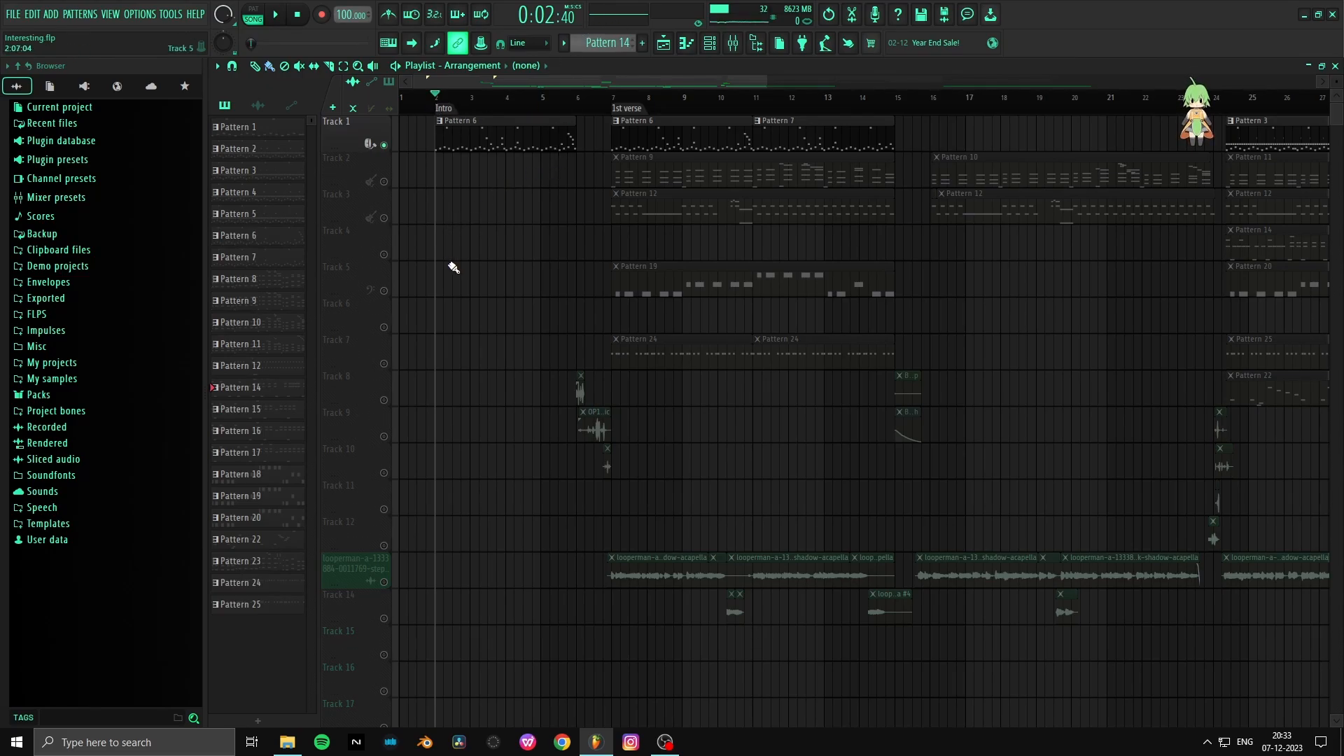
Step: Play the intro drums in the playlist and open Track 1's Pattern 6 in the piano roll
{"action": "key", "text": "space"}
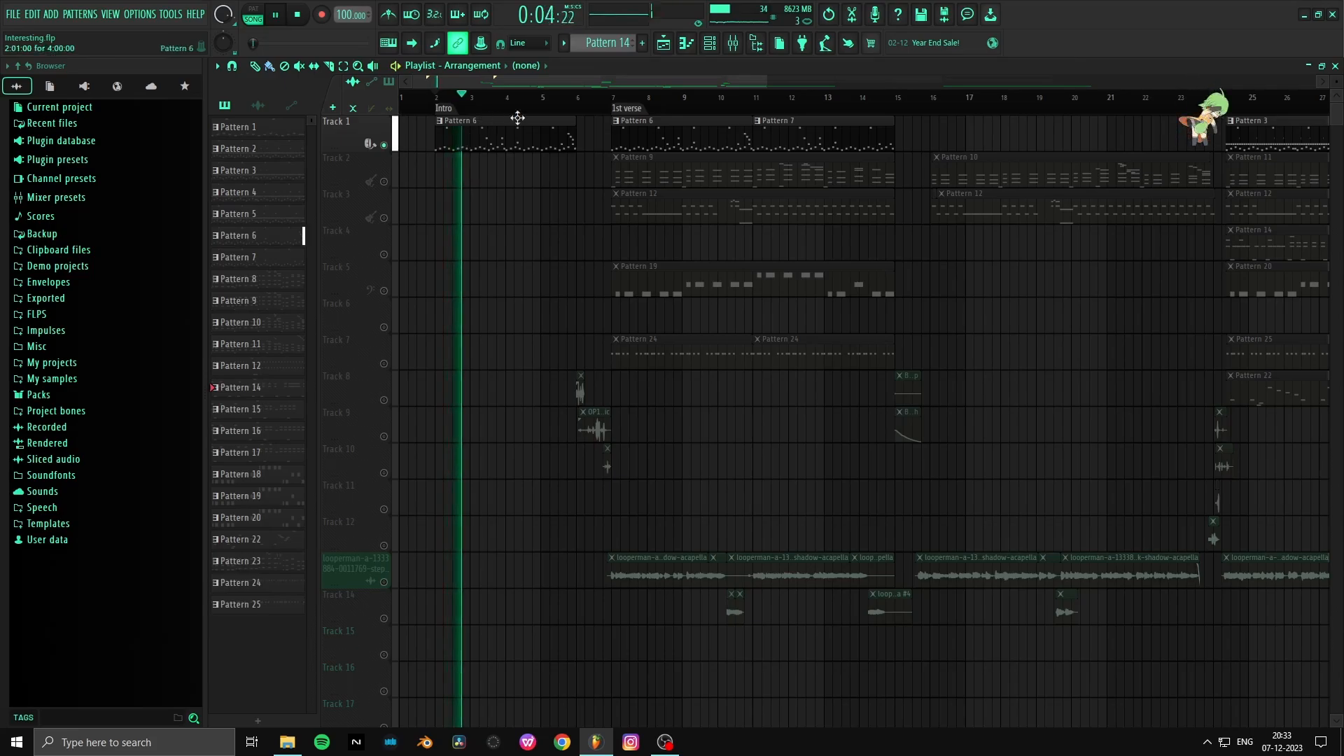
{"action": "key", "text": "F6"}
{"action": "key", "text": "F6"}
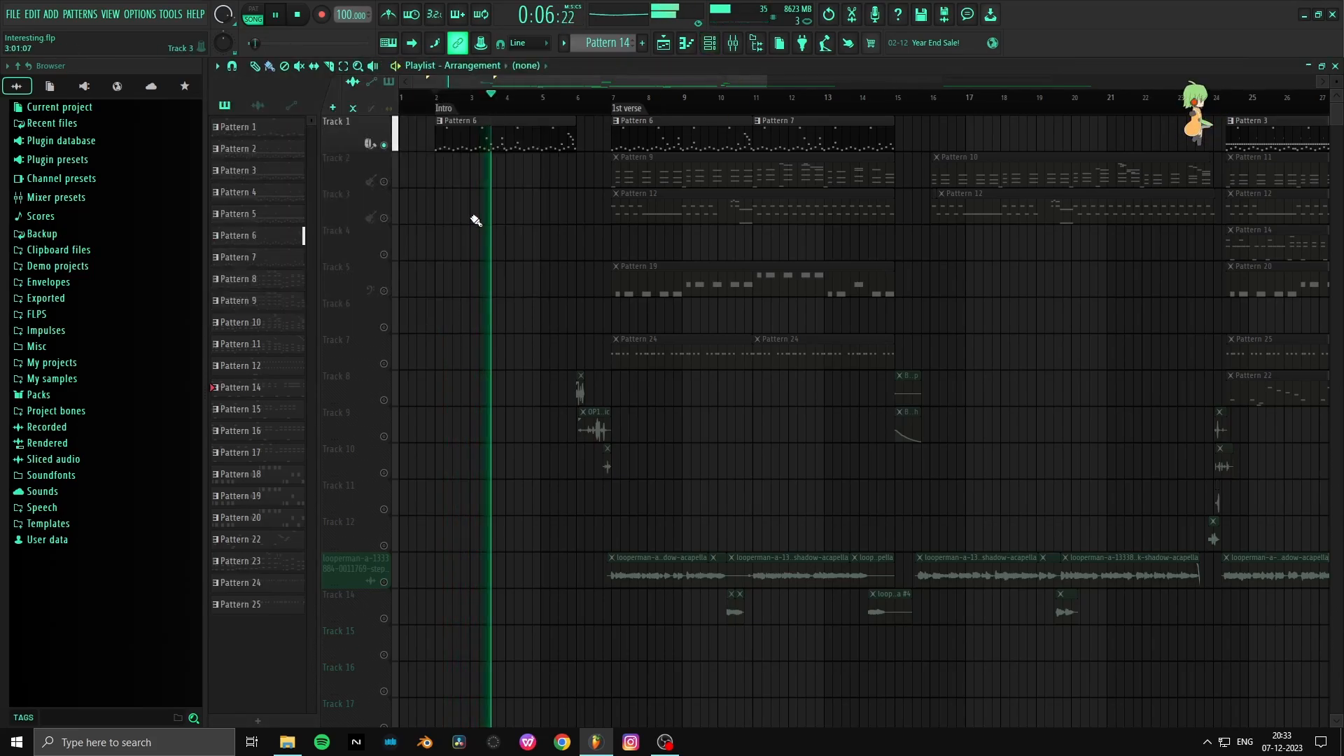
{"action": "double_click", "coordinate": [459, 144]}
{"action": "key", "text": "space"}
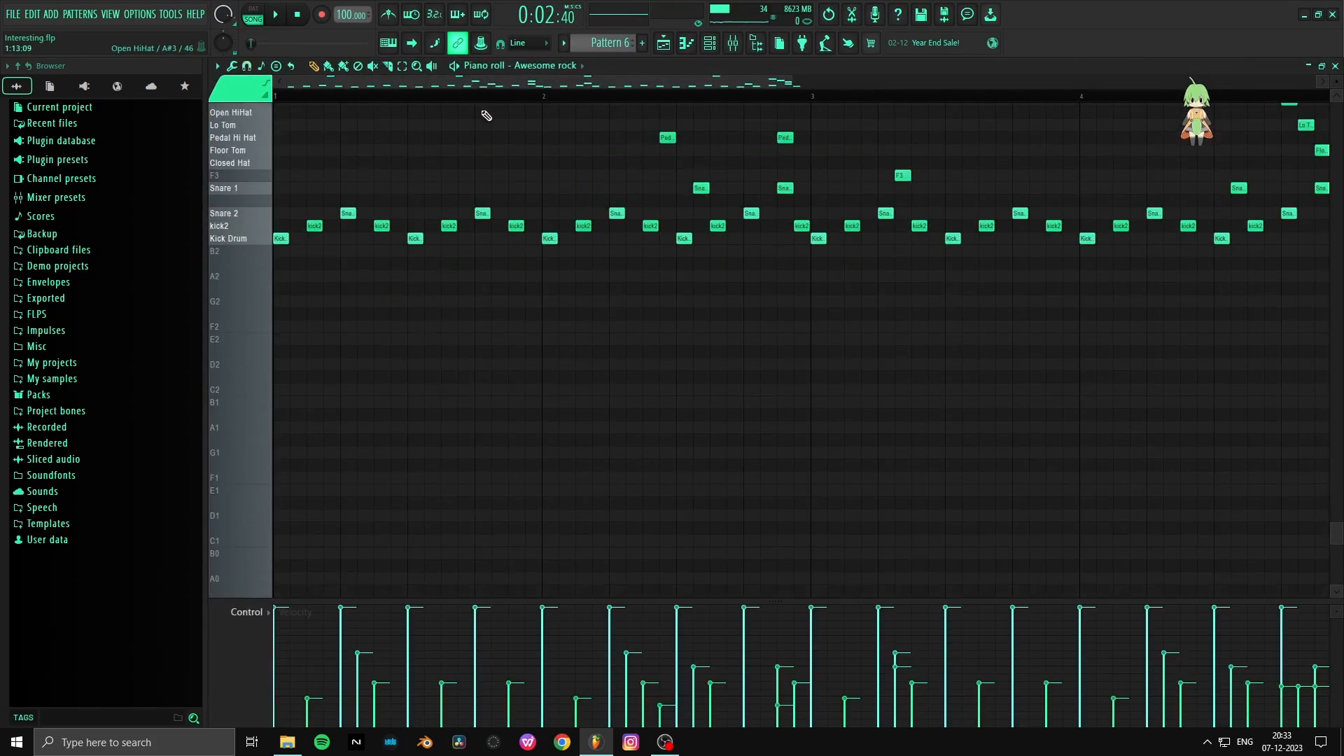
{"action": "scroll", "coordinate": [487, 116], "scroll_direction": "up", "scroll_amount": 5}
Step: Open the Awesome rock drum sampler channel and audition its Kick Drum pad
{"action": "key", "text": "F6"}
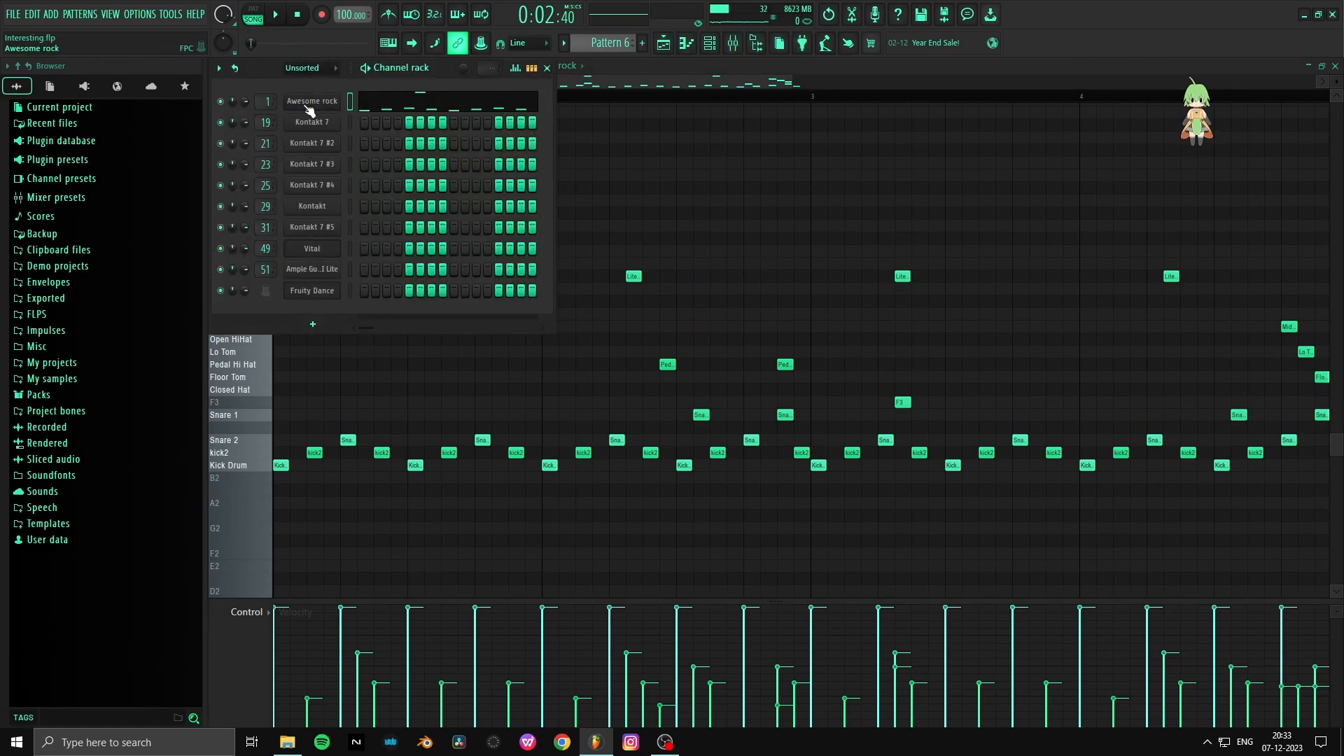
{"action": "left_click", "coordinate": [309, 106]}
{"action": "left_click_drag", "start_coordinate": [553, 228], "coordinate": [568, 156]}
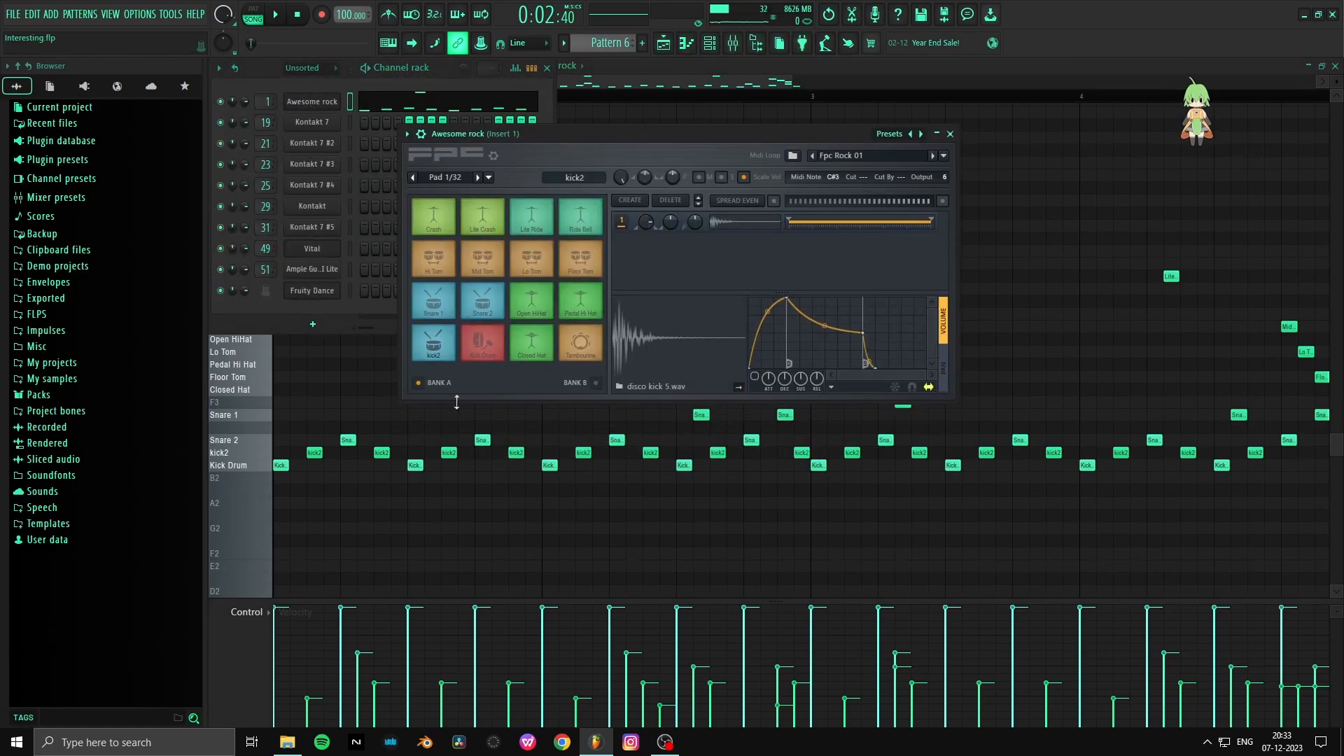
{"action": "left_click", "coordinate": [479, 353]}
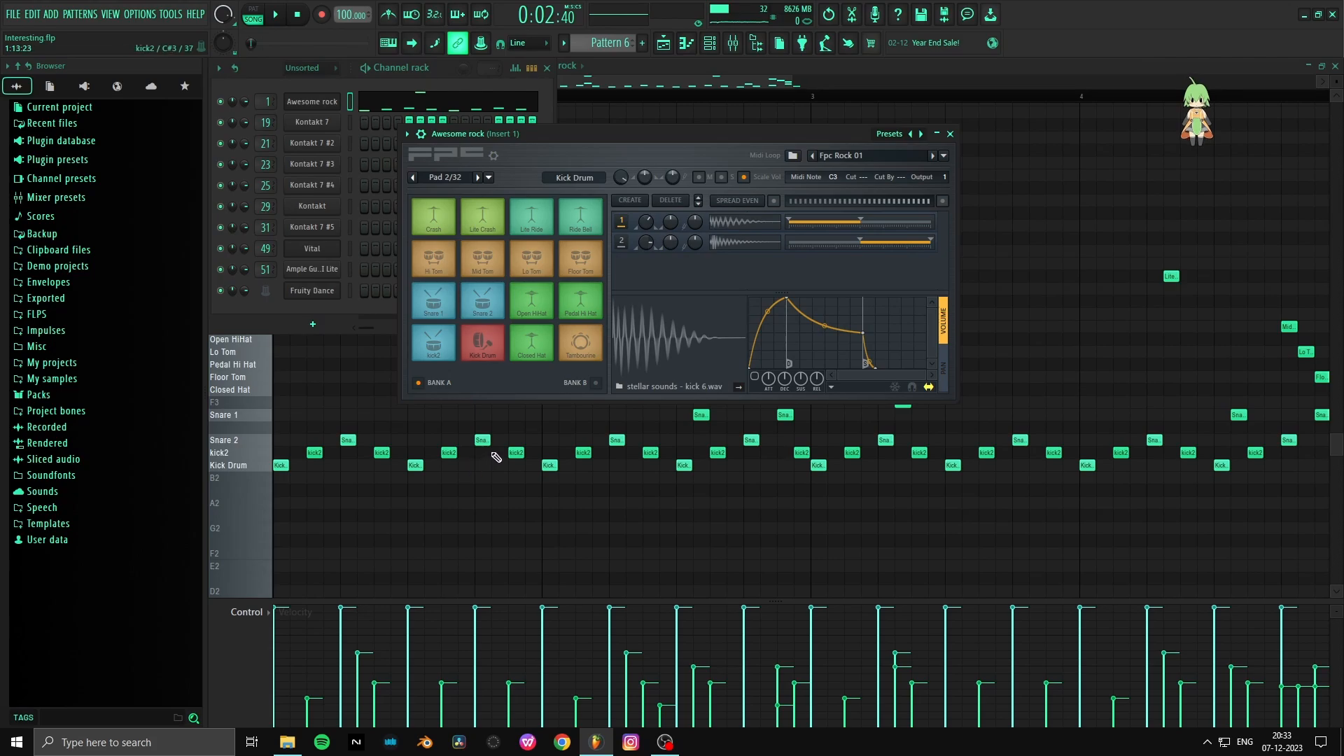
{"action": "left_click", "coordinate": [490, 357]}
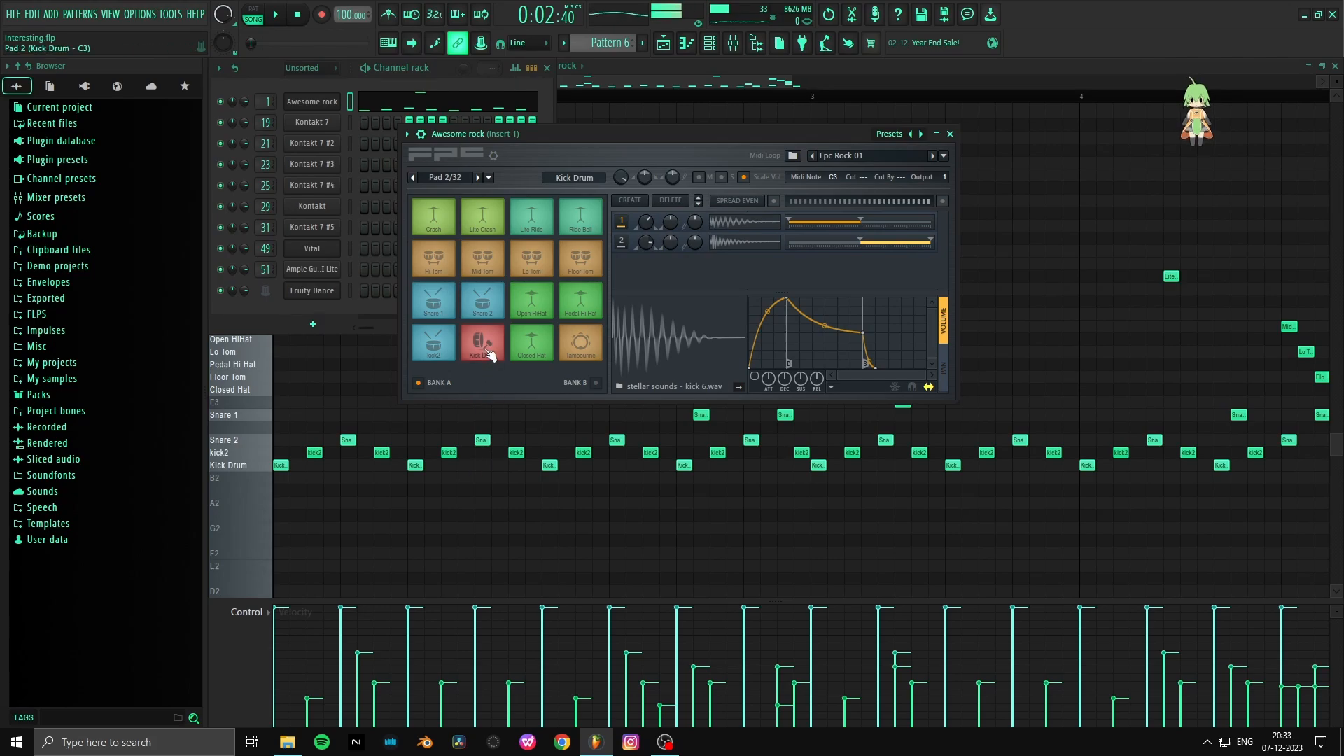
Step: Audition the Snare 2, Snare 1, Open HiHat, Pedal Hi Hat, Tambourine and Closed Hat pads and leave the drum sampler
{"action": "left_click", "coordinate": [473, 301]}
{"action": "left_click", "coordinate": [434, 309]}
{"action": "left_click", "coordinate": [534, 306]}
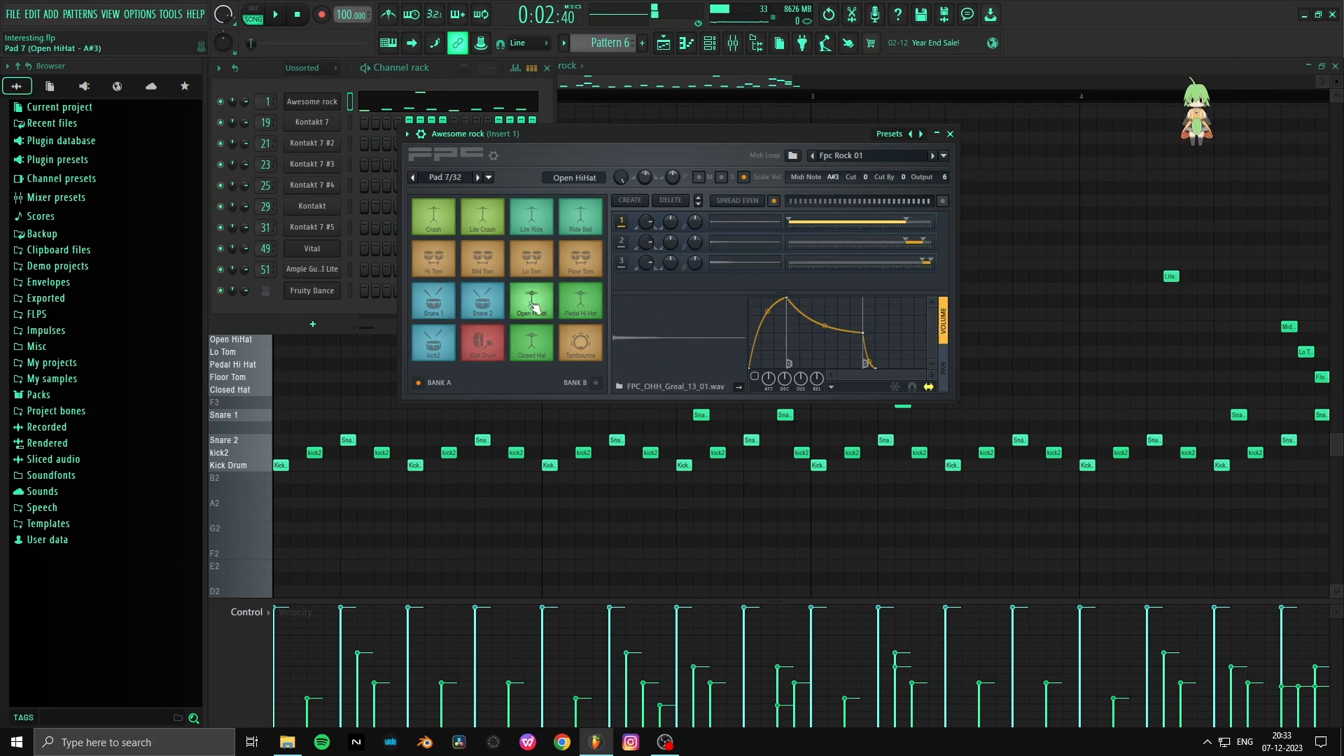
{"action": "left_click", "coordinate": [589, 309]}
{"action": "left_click", "coordinate": [579, 357]}
{"action": "left_click", "coordinate": [536, 351]}
{"action": "left_click", "coordinate": [1000, 266]}
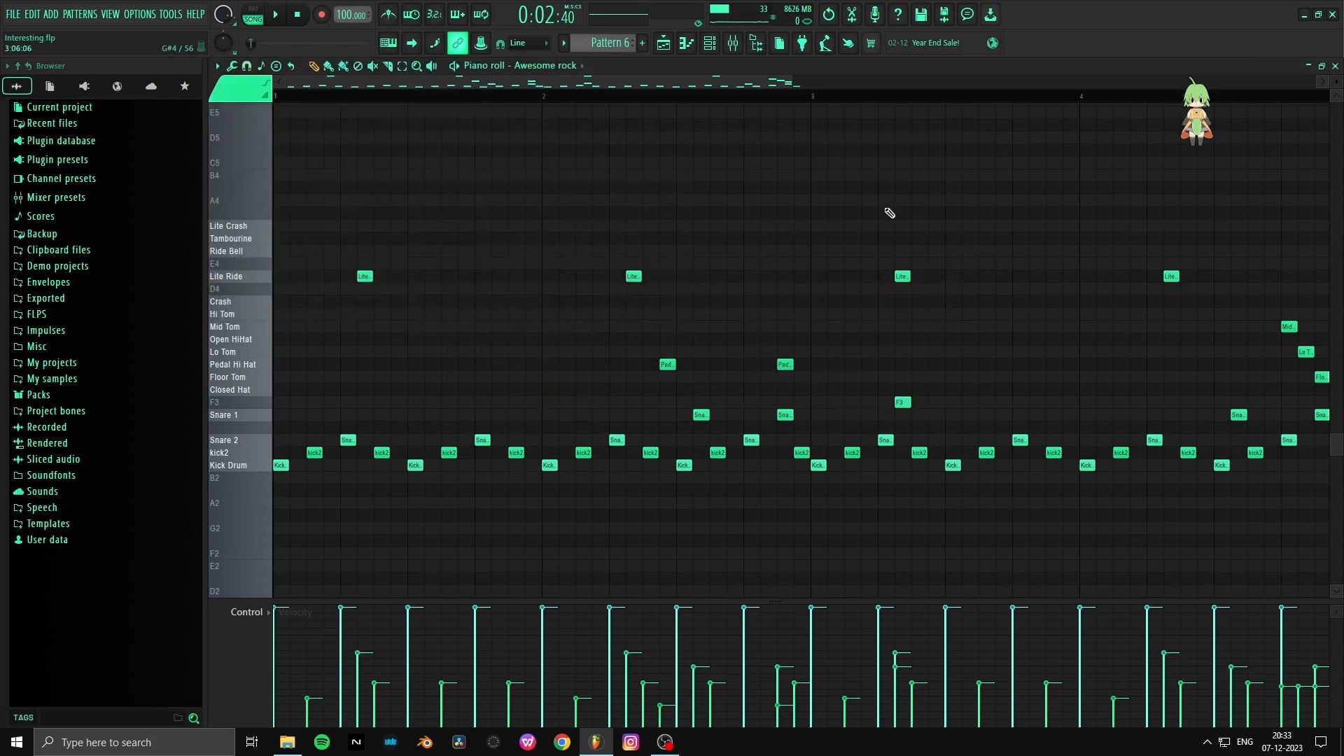
Step: Return to the playlist, place the playhead at bar 6 and unmute Tracks 8, 9 and 10
{"action": "left_click", "coordinate": [663, 43]}
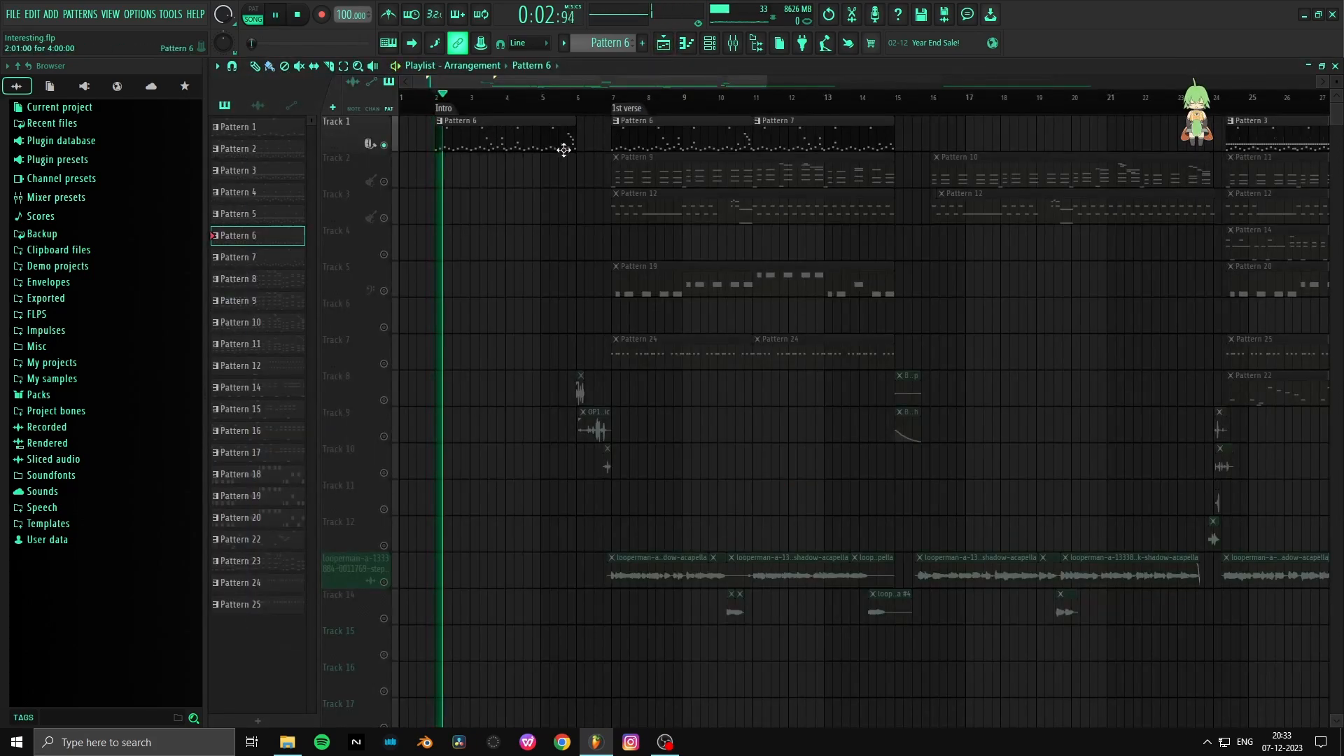
{"action": "scroll", "coordinate": [632, 108], "scroll_direction": "up", "scroll_amount": 4}
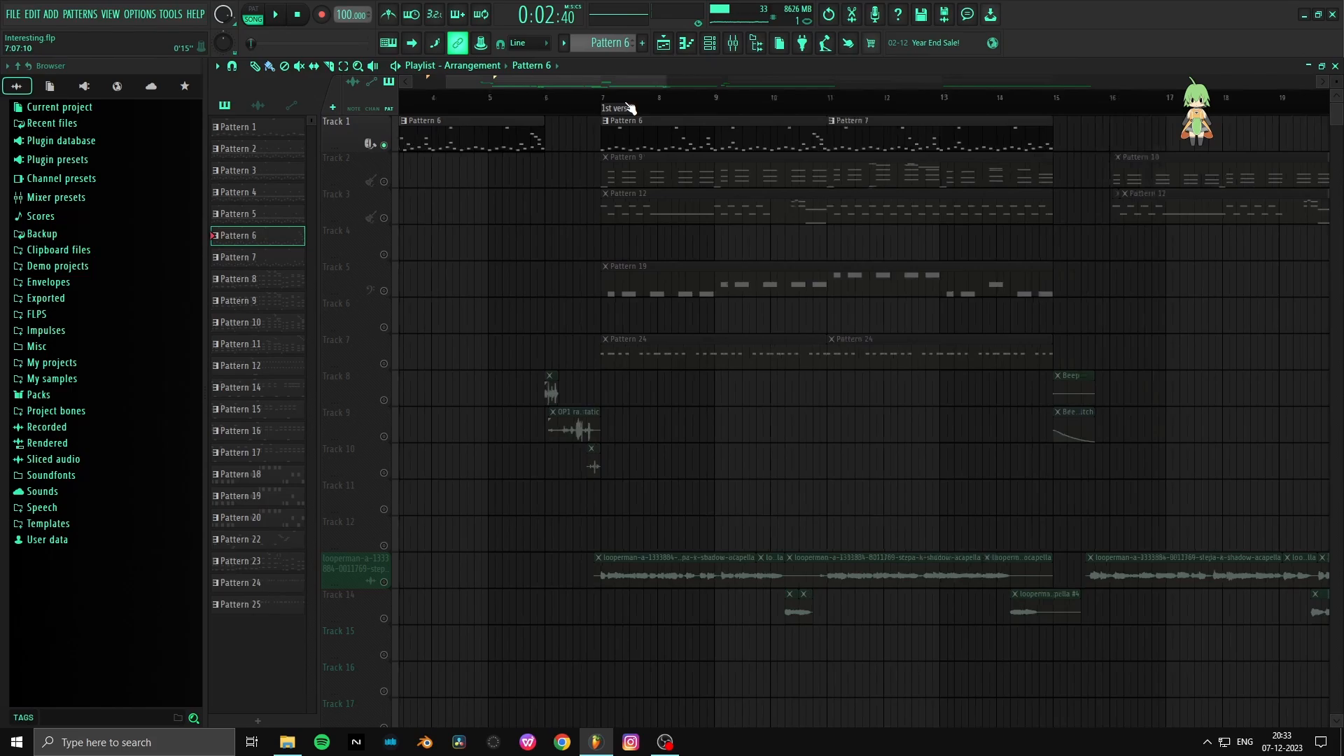
{"action": "left_click", "coordinate": [531, 105]}
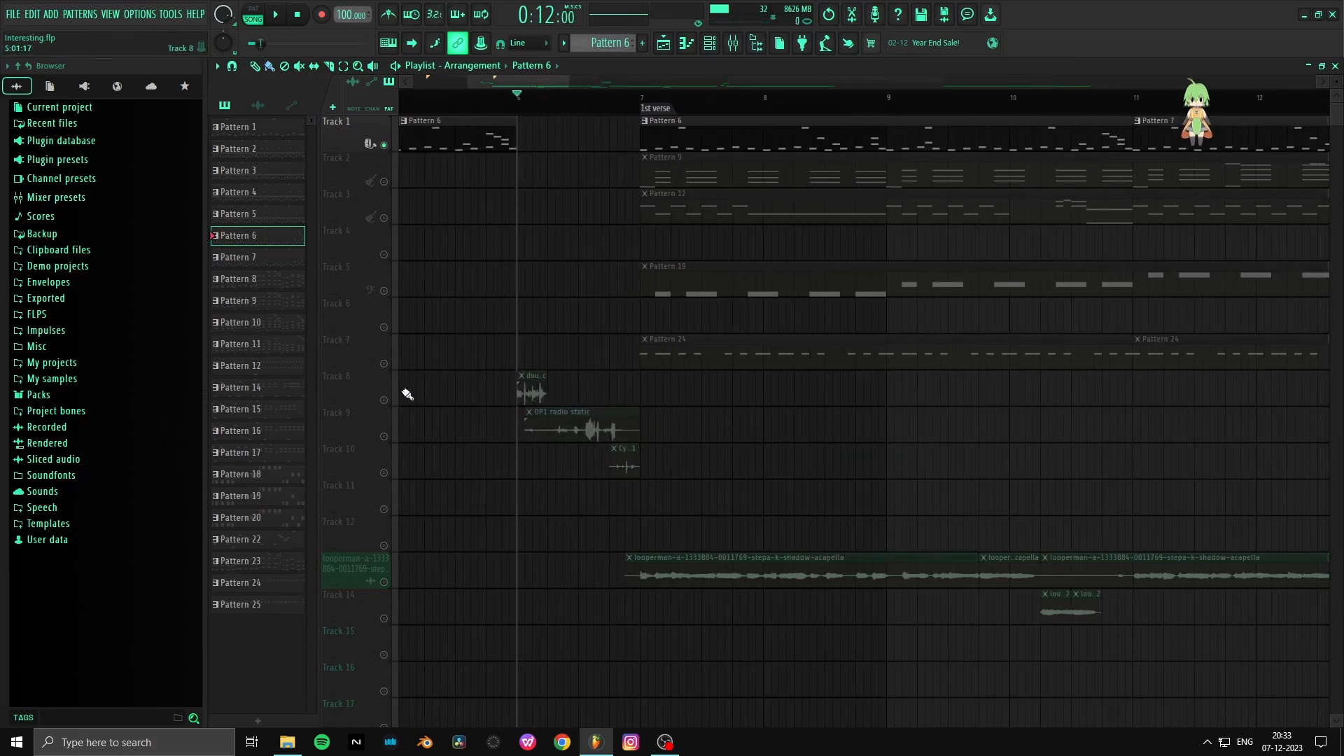
{"action": "left_click", "coordinate": [385, 400]}
{"action": "left_click", "coordinate": [384, 436]}
{"action": "left_click", "coordinate": [384, 472]}
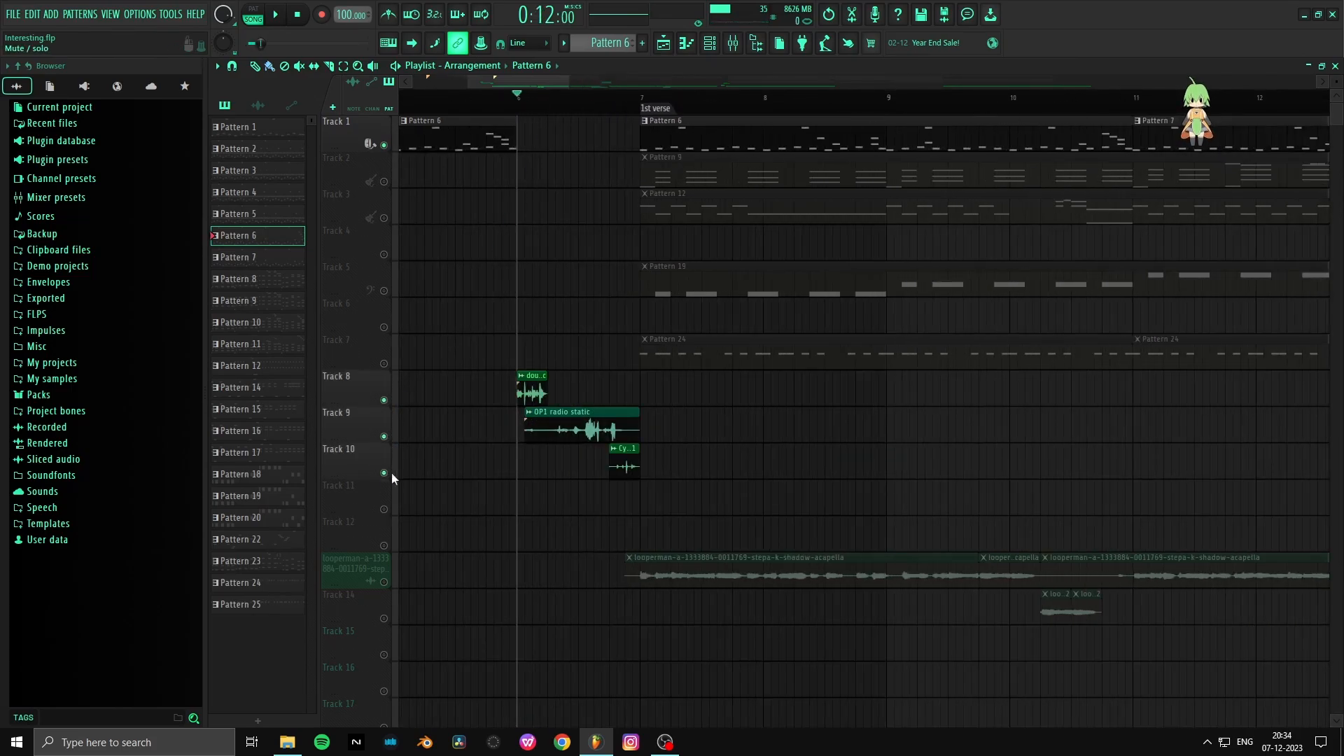
Step: Play the transition sound clips on Tracks 8 to 10 leading into the 1st verse
{"action": "key", "text": "space"}
{"action": "scroll", "coordinate": [579, 210], "scroll_direction": "up", "scroll_amount": 3}
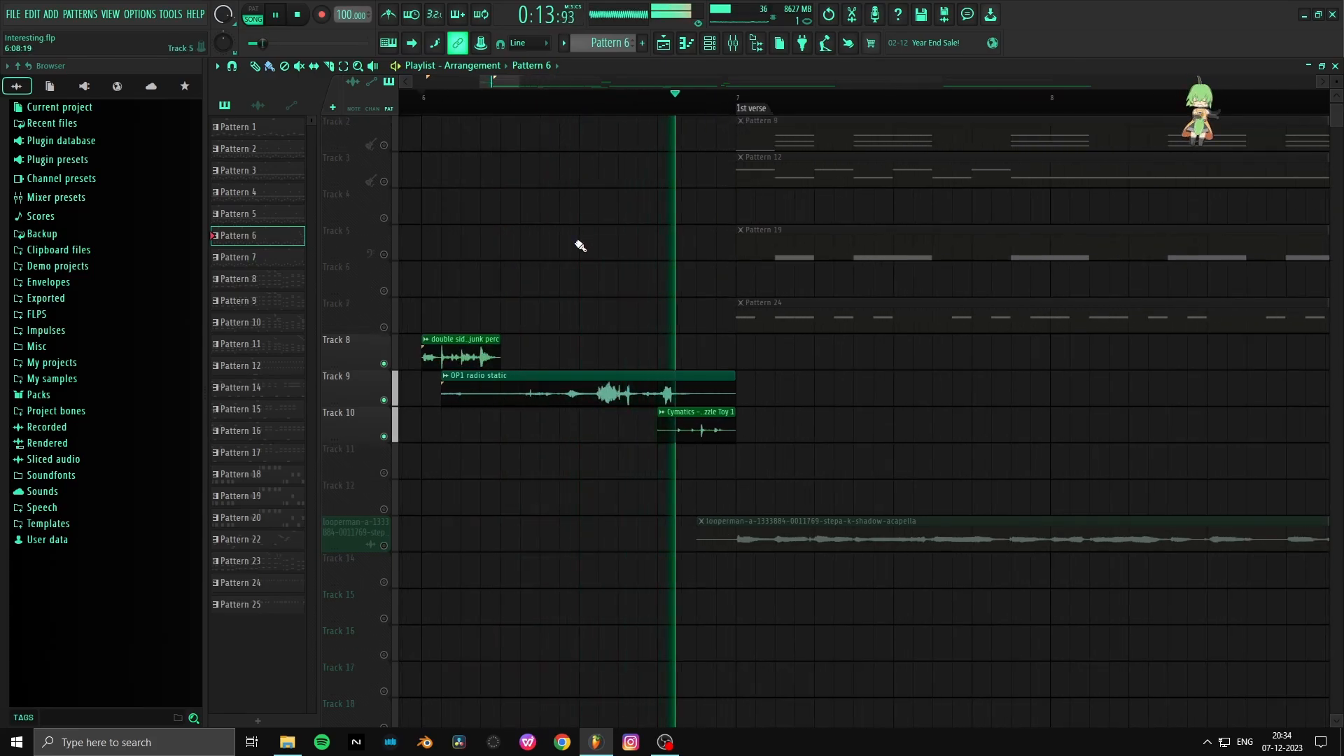
{"action": "key", "text": "space"}
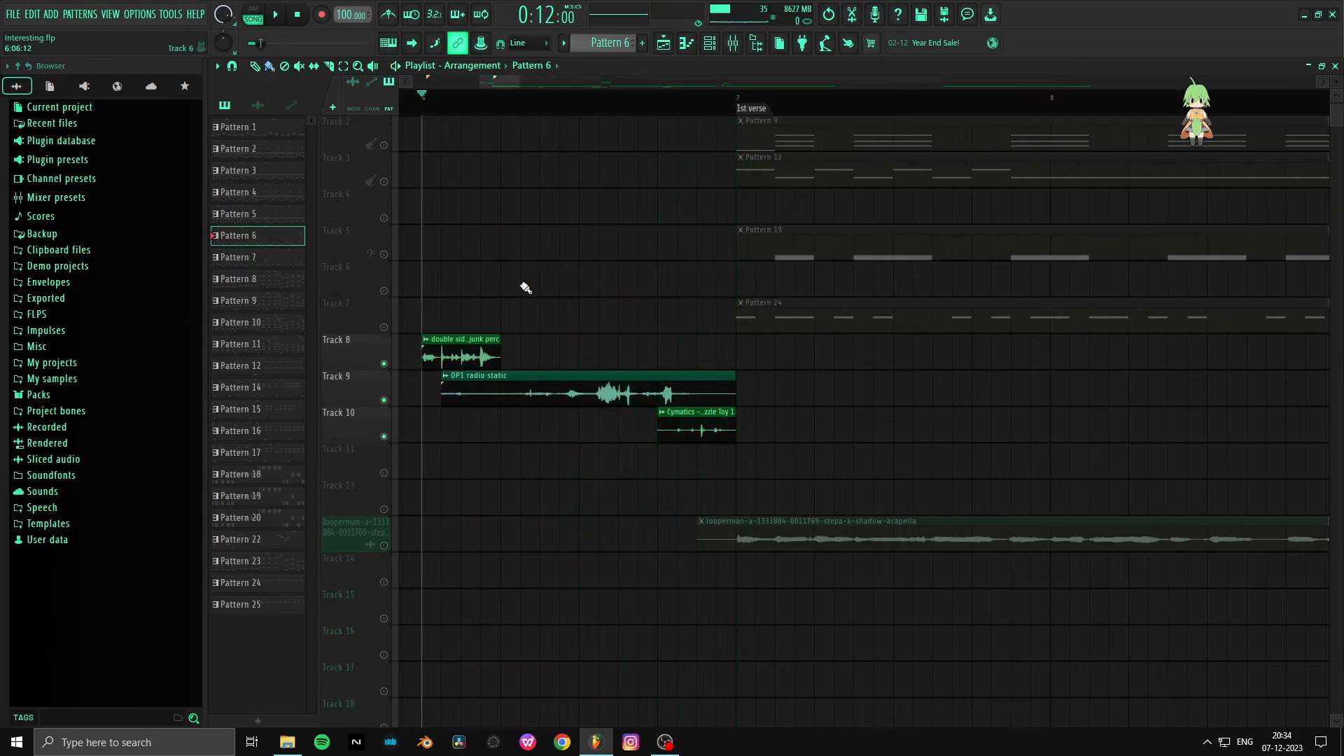
{"action": "key", "text": "e"}
{"action": "left_click_drag", "start_coordinate": [483, 302], "coordinate": [524, 493]}
{"action": "key", "text": "space"}
{"action": "key", "text": "space"}
{"action": "left_click", "coordinate": [585, 296]}
{"action": "left_click_drag", "start_coordinate": [763, 409], "coordinate": [662, 450]}
{"action": "left_click", "coordinate": [646, 459]}
{"action": "scroll", "coordinate": [784, 107], "scroll_direction": "down", "scroll_amount": 4}
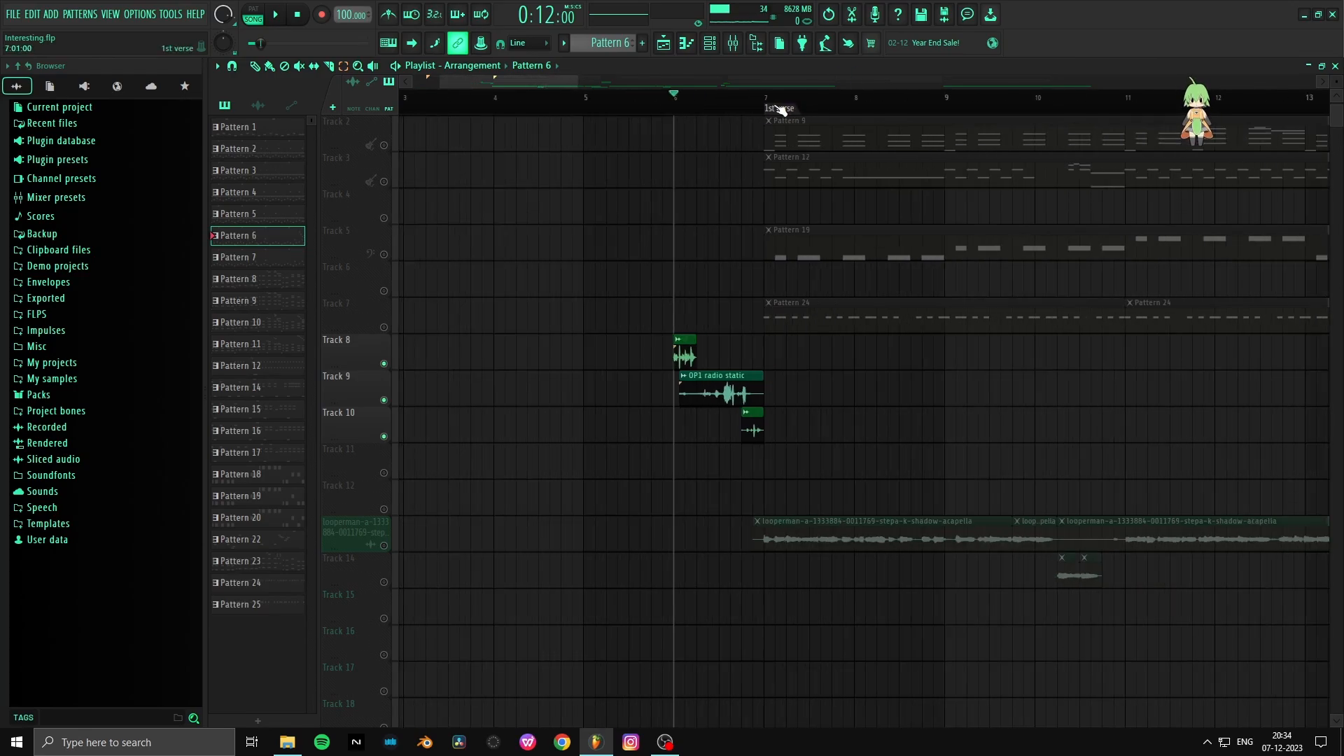
{"action": "scroll", "coordinate": [764, 109], "scroll_direction": "up", "scroll_amount": 4}
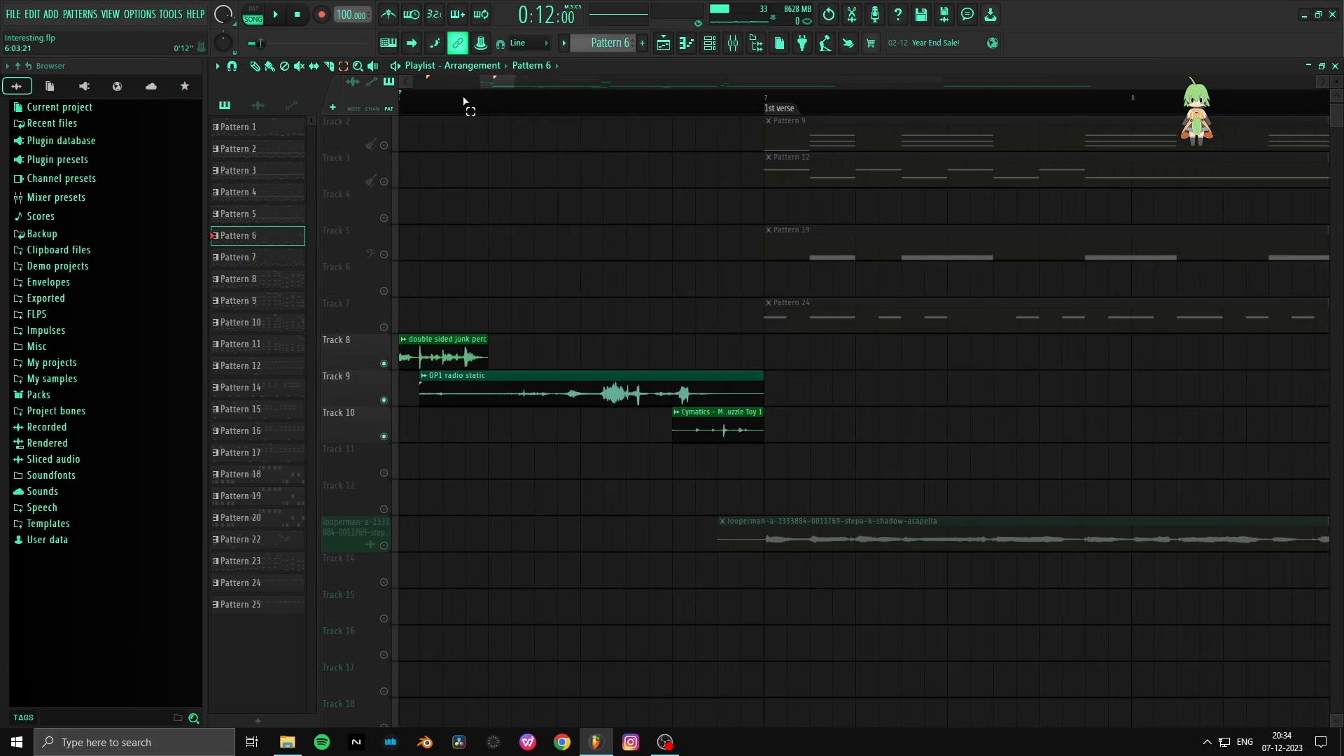
{"action": "left_click_drag", "start_coordinate": [488, 82], "coordinate": [497, 84]}
{"action": "scroll", "coordinate": [488, 201], "scroll_direction": "up", "scroll_amount": 1}
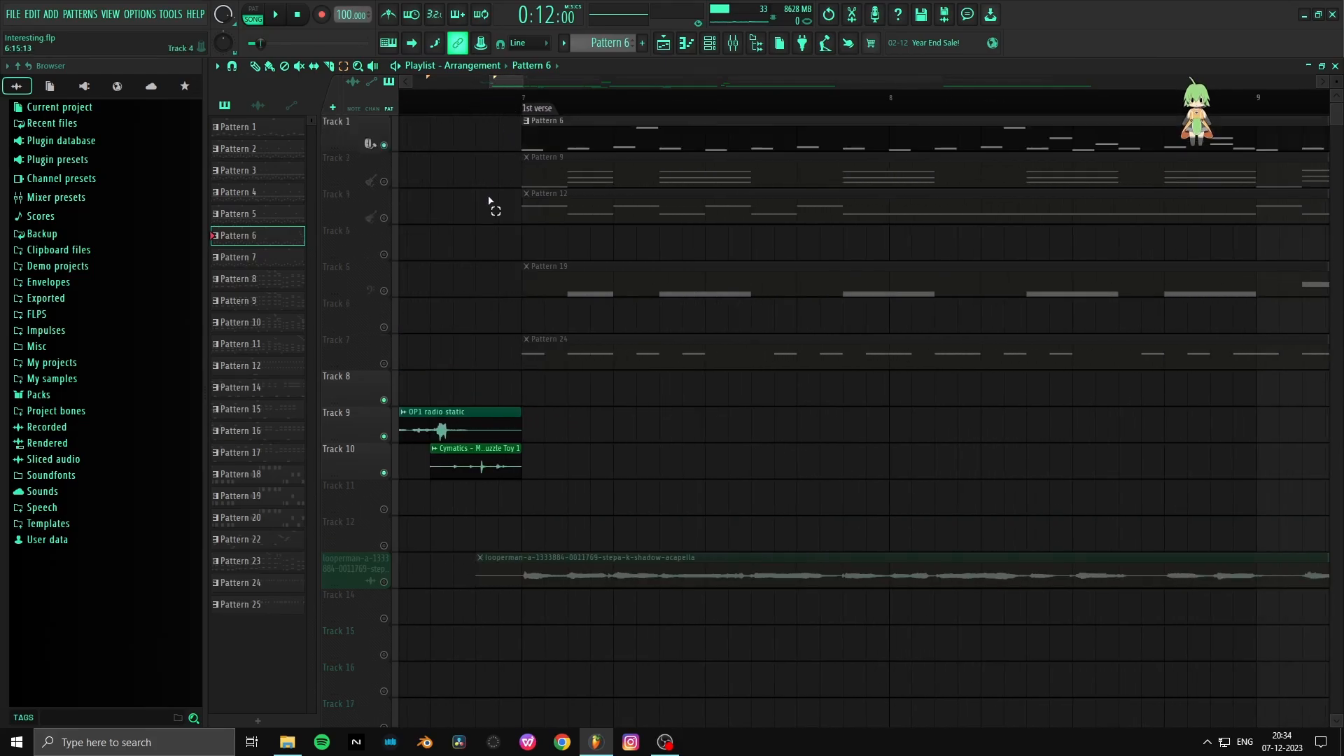
Step: Solo Track 2 and play its Pattern 9 from the start of the 1st verse at bar 7
{"action": "left_click", "coordinate": [378, 184]}
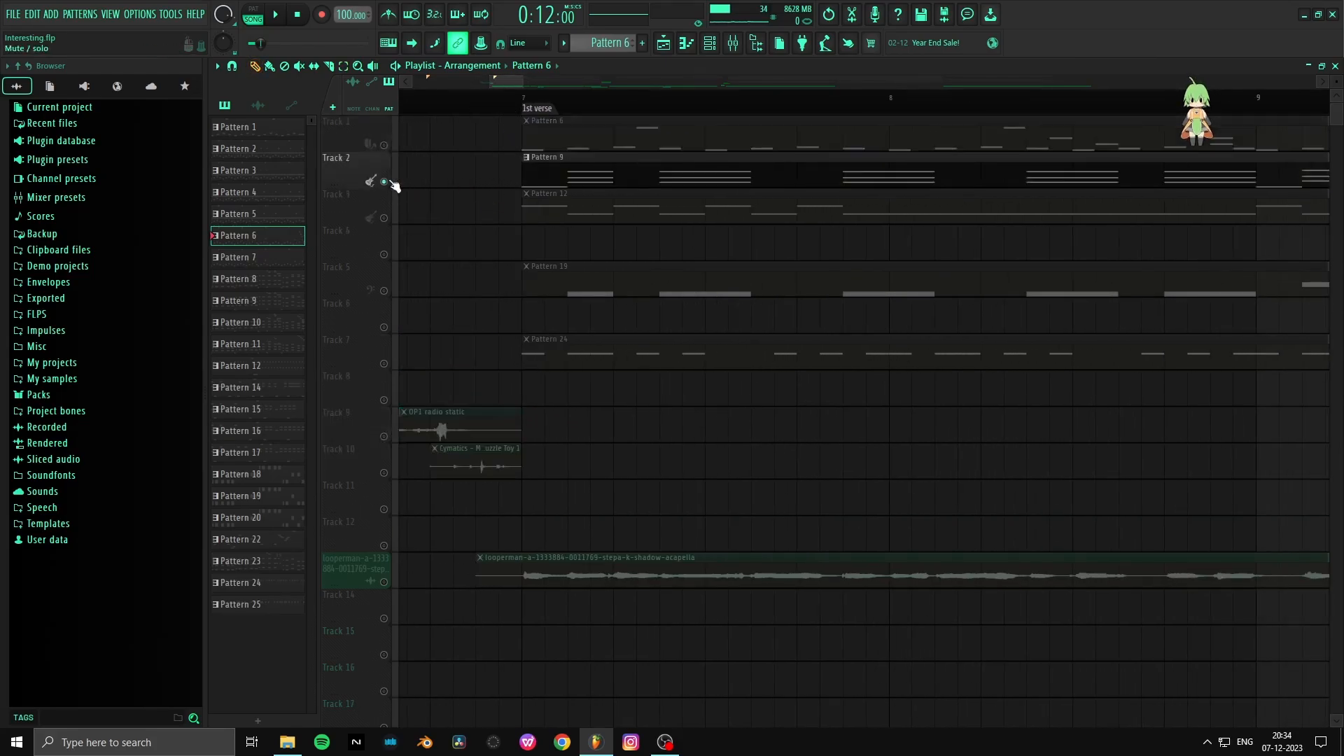
{"action": "left_click", "coordinate": [525, 98]}
{"action": "scroll", "coordinate": [526, 103], "scroll_direction": "down", "scroll_amount": 2}
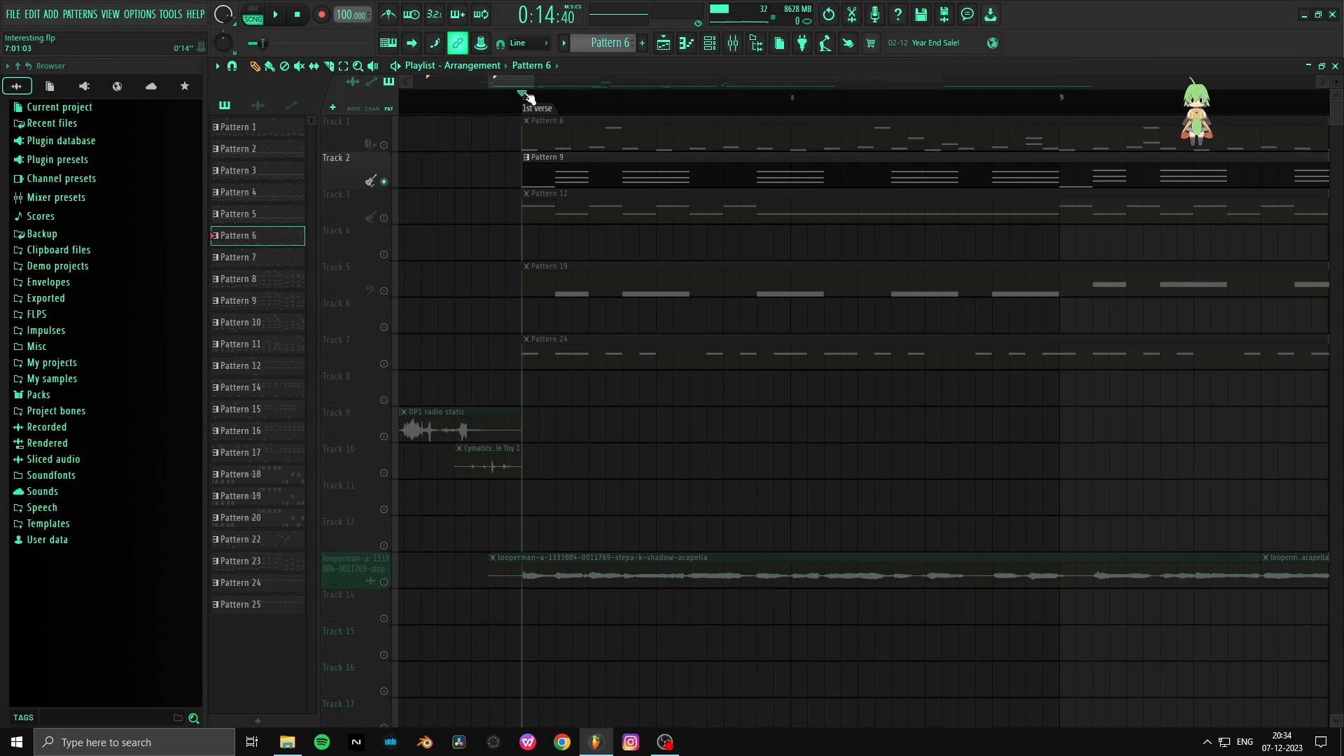
{"action": "key", "text": "space"}
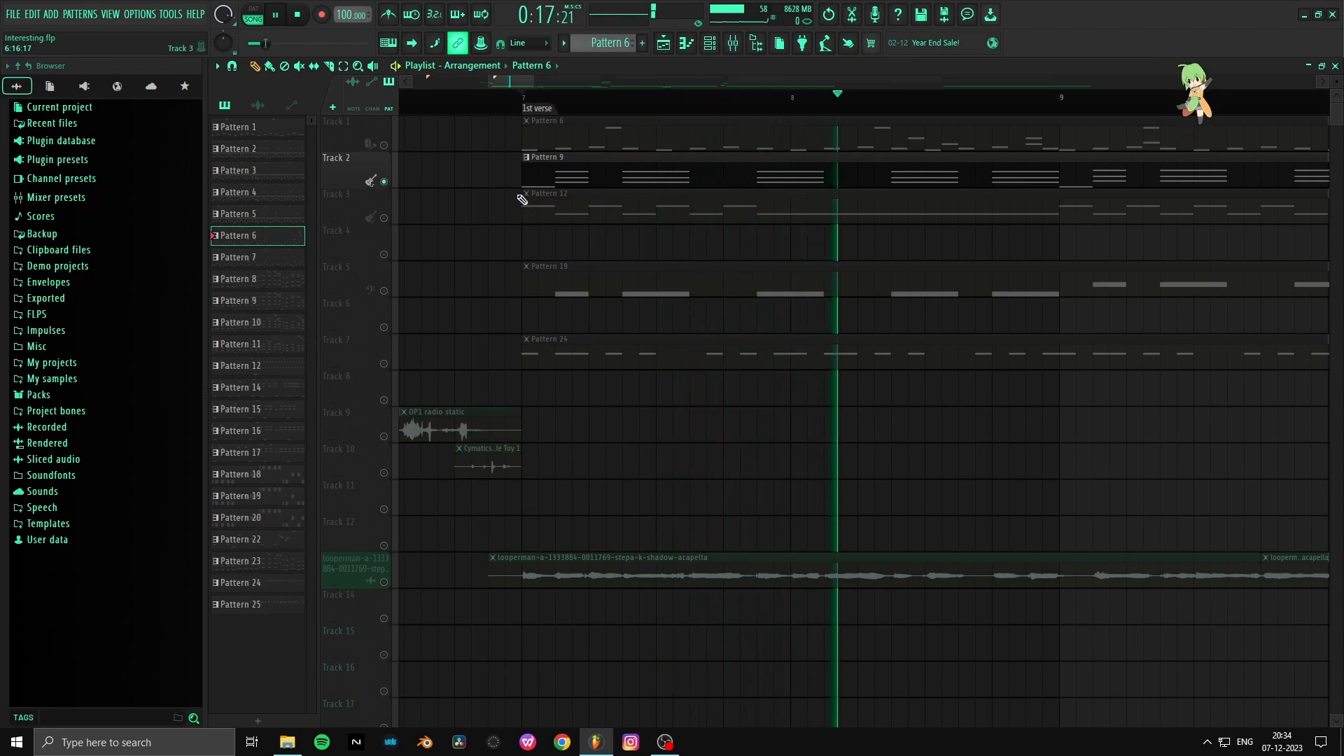
{"action": "scroll", "coordinate": [521, 109], "scroll_direction": "down", "scroll_amount": 4}
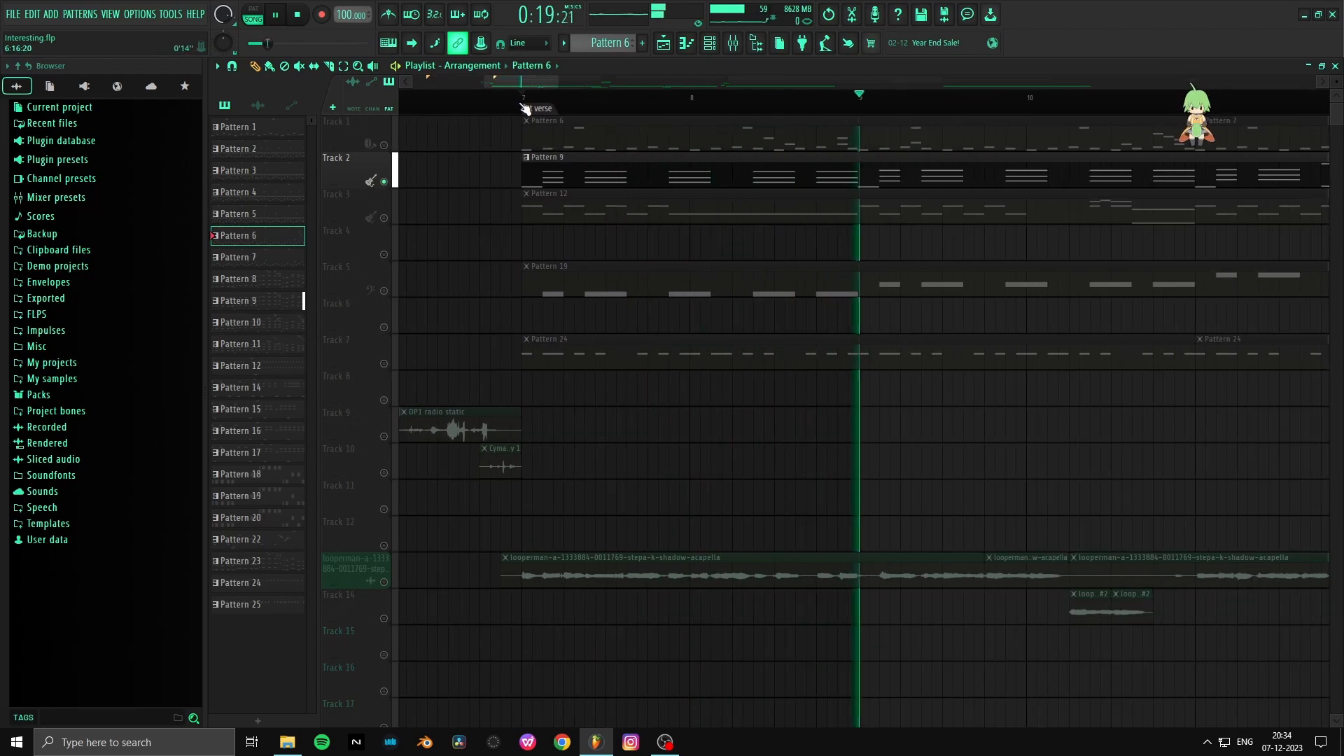
{"action": "scroll", "coordinate": [525, 108], "scroll_direction": "down", "scroll_amount": 2}
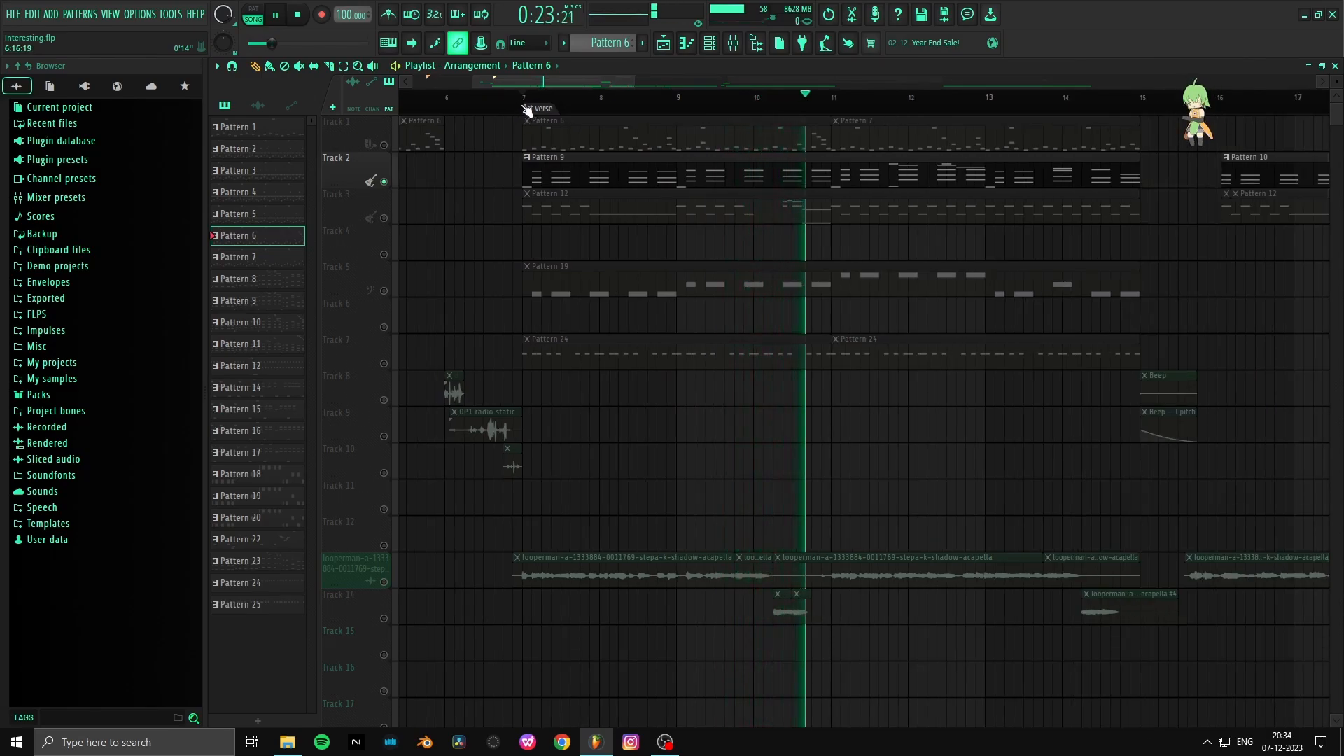
{"action": "key", "text": "space"}
Step: Open Pattern 9 in the piano roll and scrub through its chords up to bar 8 with the playback tool
{"action": "double_click", "coordinate": [591, 183]}
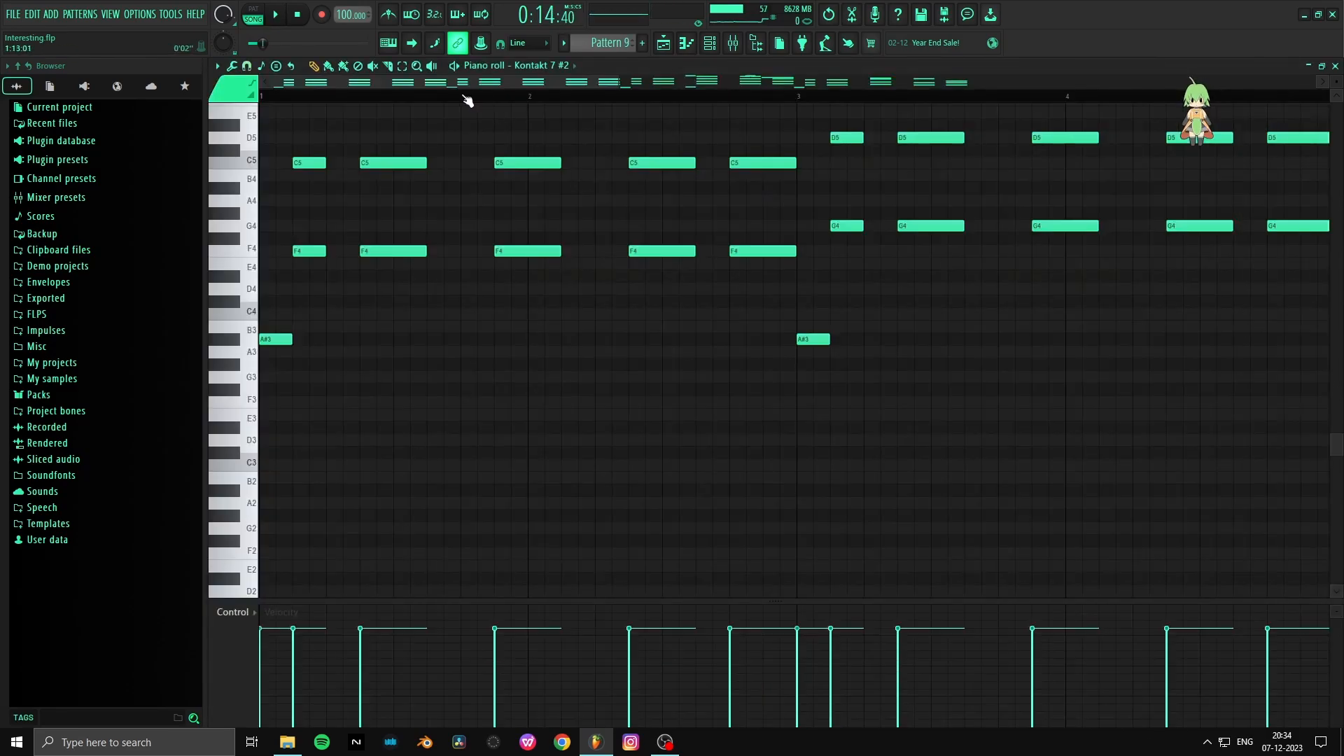
{"action": "scroll", "coordinate": [465, 97], "scroll_direction": "down", "scroll_amount": 4}
{"action": "scroll", "coordinate": [473, 254], "scroll_direction": "up", "scroll_amount": 4}
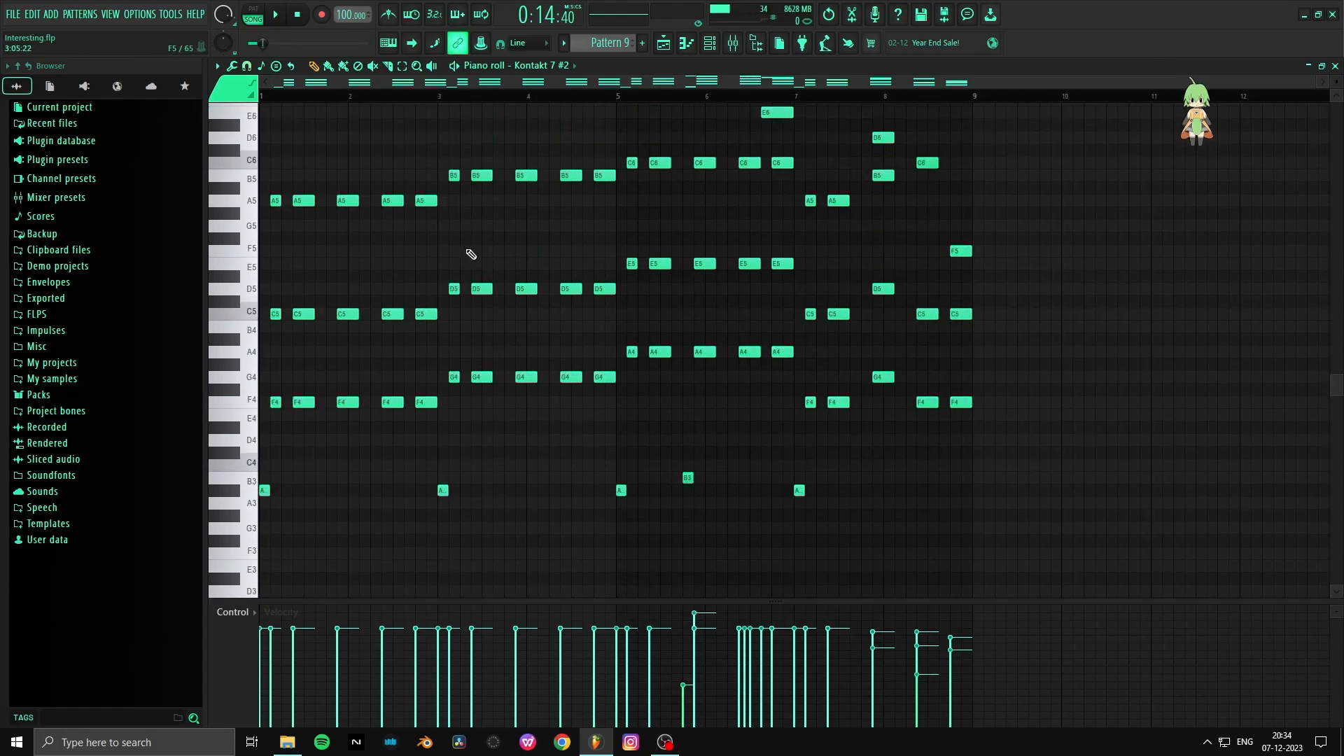
{"action": "key", "text": "y"}
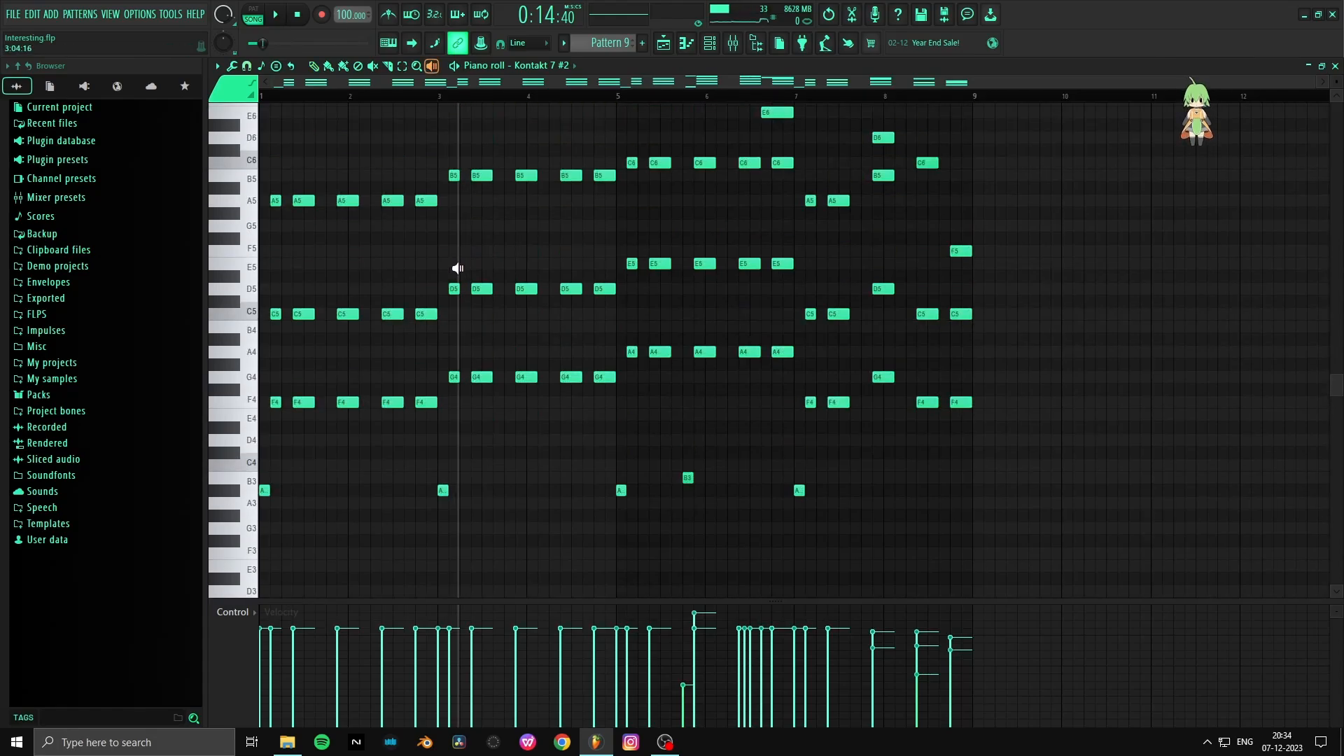
{"action": "left_click", "coordinate": [278, 404]}
{"action": "left_click_drag", "start_coordinate": [278, 404], "coordinate": [814, 300]}
{"action": "left_click", "coordinate": [887, 292]}
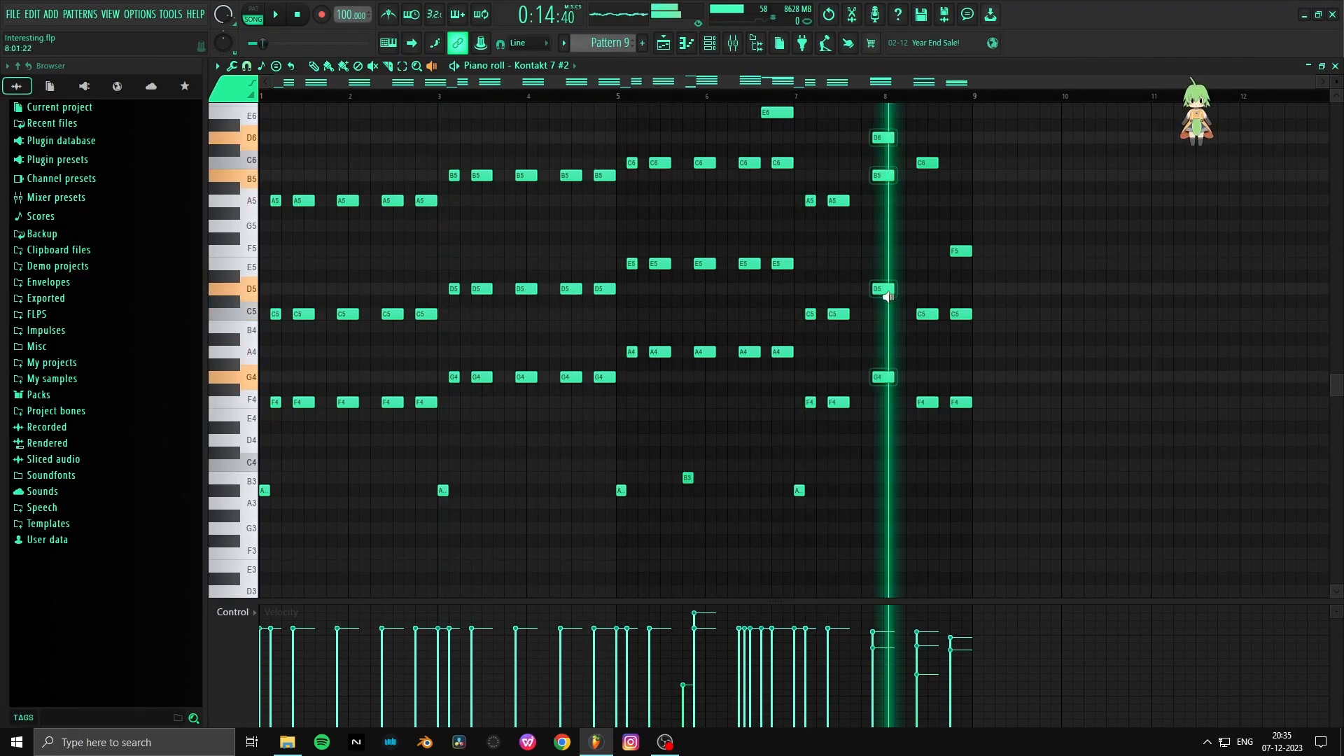
Step: Examine and audition the opening chords of Pattern 9 in bars 1 and 2
{"action": "left_click_drag", "start_coordinate": [890, 420], "coordinate": [275, 116]}
{"action": "scroll", "coordinate": [276, 116], "scroll_direction": "up", "scroll_amount": 1}
{"action": "scroll", "coordinate": [267, 130], "scroll_direction": "down", "scroll_amount": 2}
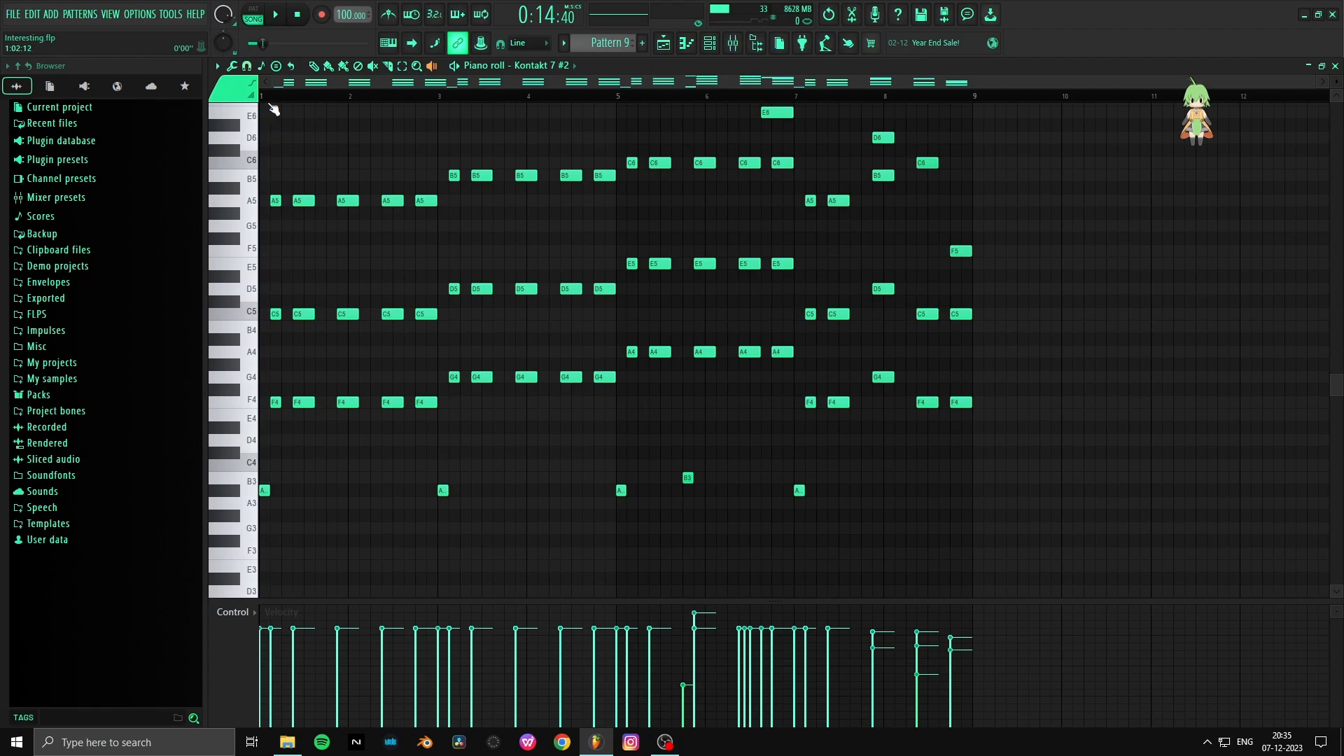
{"action": "scroll", "coordinate": [271, 101], "scroll_direction": "up", "scroll_amount": 2}
{"action": "scroll", "coordinate": [273, 104], "scroll_direction": "up", "scroll_amount": 2}
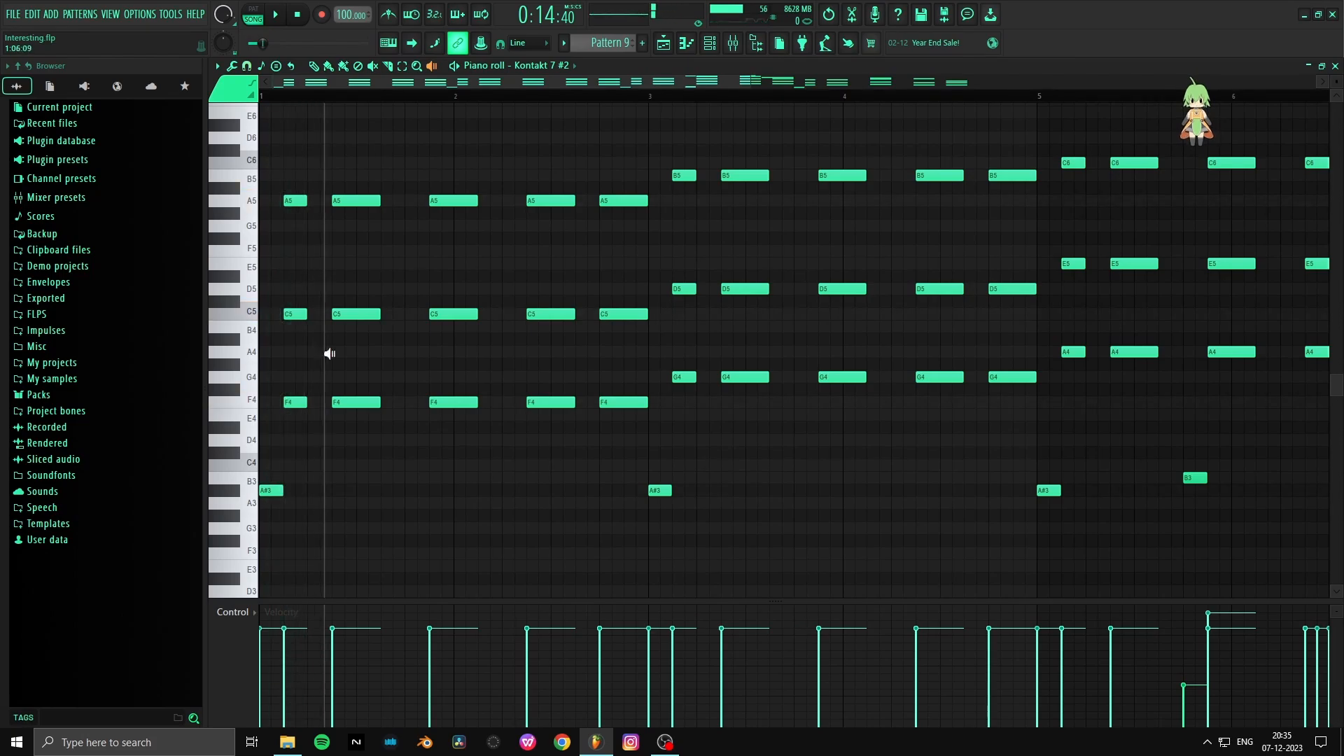
{"action": "left_click", "coordinate": [299, 288]}
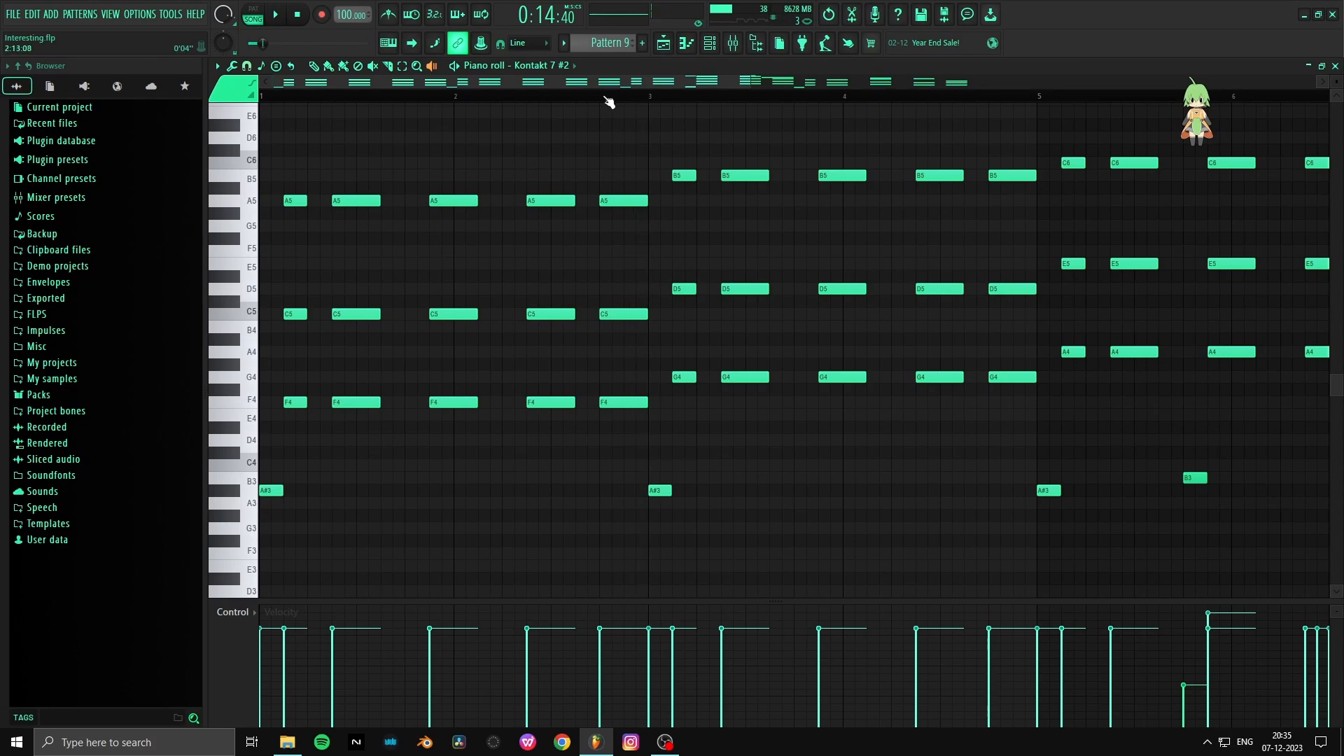
Step: Examine and audition the chords of Pattern 9 around bars 5 and 6
{"action": "scroll", "coordinate": [606, 100], "scroll_direction": "down", "scroll_amount": 3}
{"action": "left_click", "coordinate": [723, 189]}
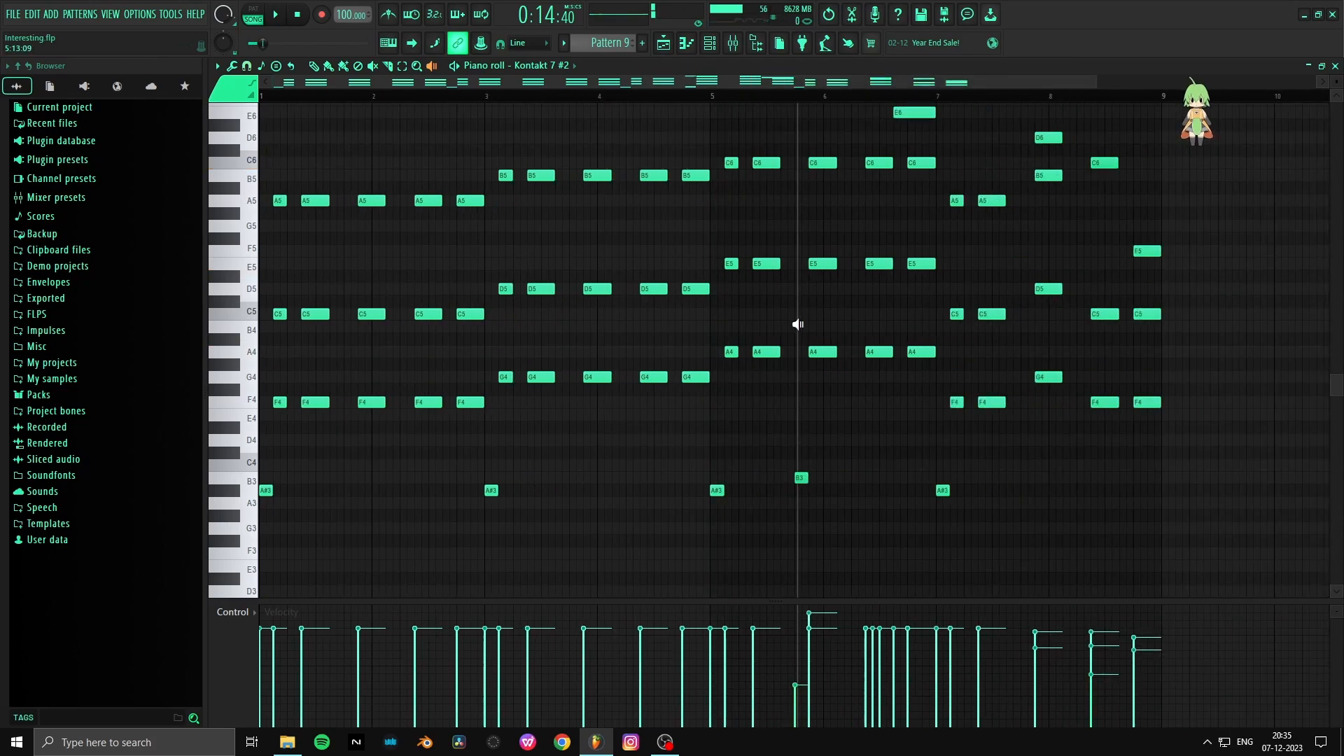
{"action": "left_click", "coordinate": [730, 179]}
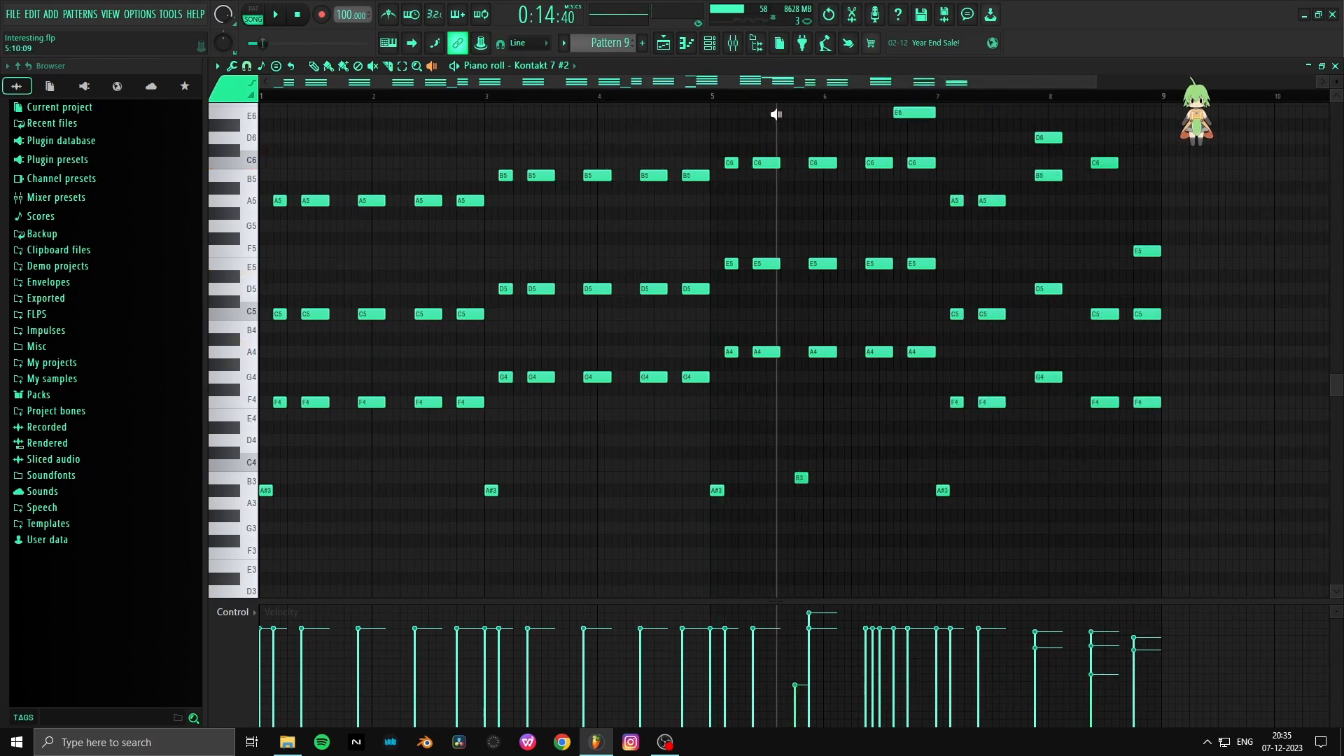
{"action": "scroll", "coordinate": [777, 114], "scroll_direction": "up", "scroll_amount": 1}
{"action": "scroll", "coordinate": [792, 101], "scroll_direction": "up", "scroll_amount": 3}
{"action": "left_click_drag", "start_coordinate": [700, 207], "coordinate": [771, 111]}
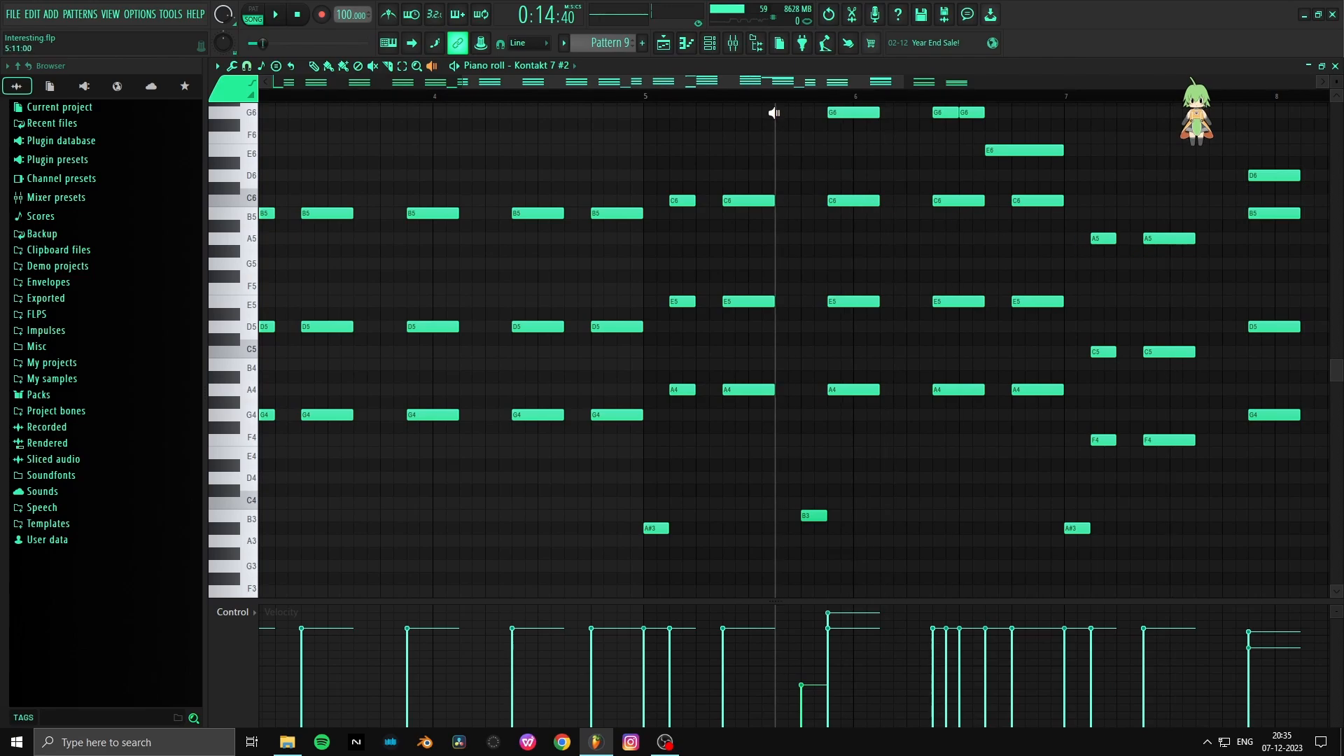
{"action": "scroll", "coordinate": [782, 96], "scroll_direction": "down", "scroll_amount": 3}
{"action": "scroll", "coordinate": [782, 96], "scroll_direction": "down", "scroll_amount": 2}
{"action": "left_click_drag", "start_coordinate": [872, 181], "coordinate": [879, 245]}
Step: Return to the playlist, open the Kontakt 7 #2 channel's plugin, browse its library and close the browser to view the Electric Mint instrument
{"action": "left_click", "coordinate": [664, 43]}
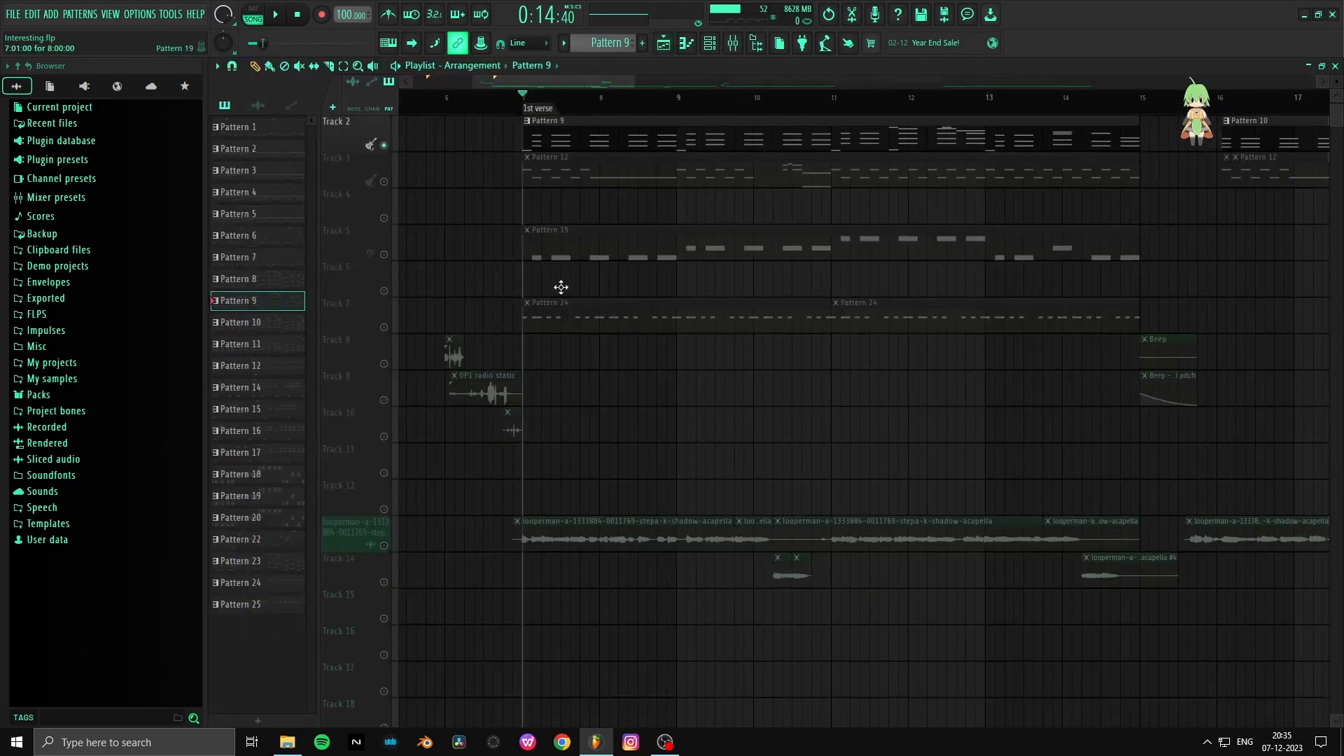
{"action": "left_click", "coordinate": [711, 47]}
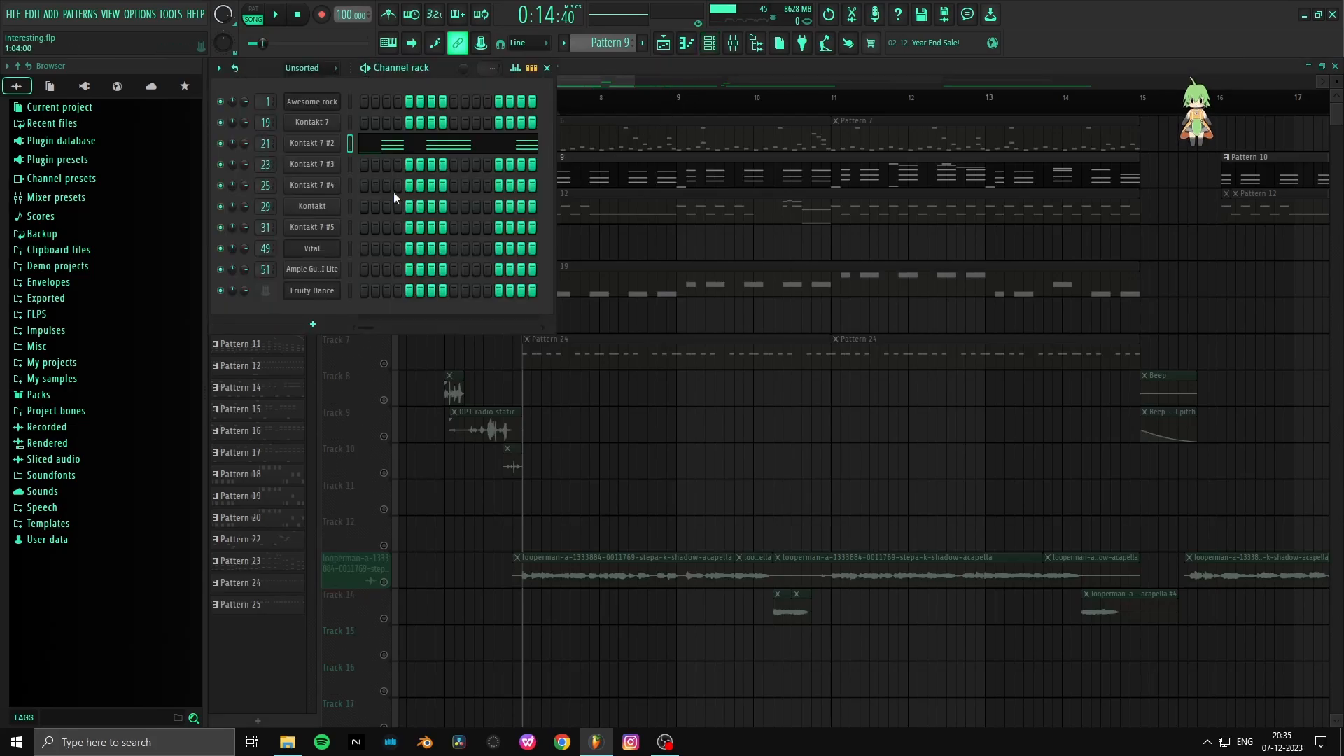
{"action": "left_click", "coordinate": [310, 145]}
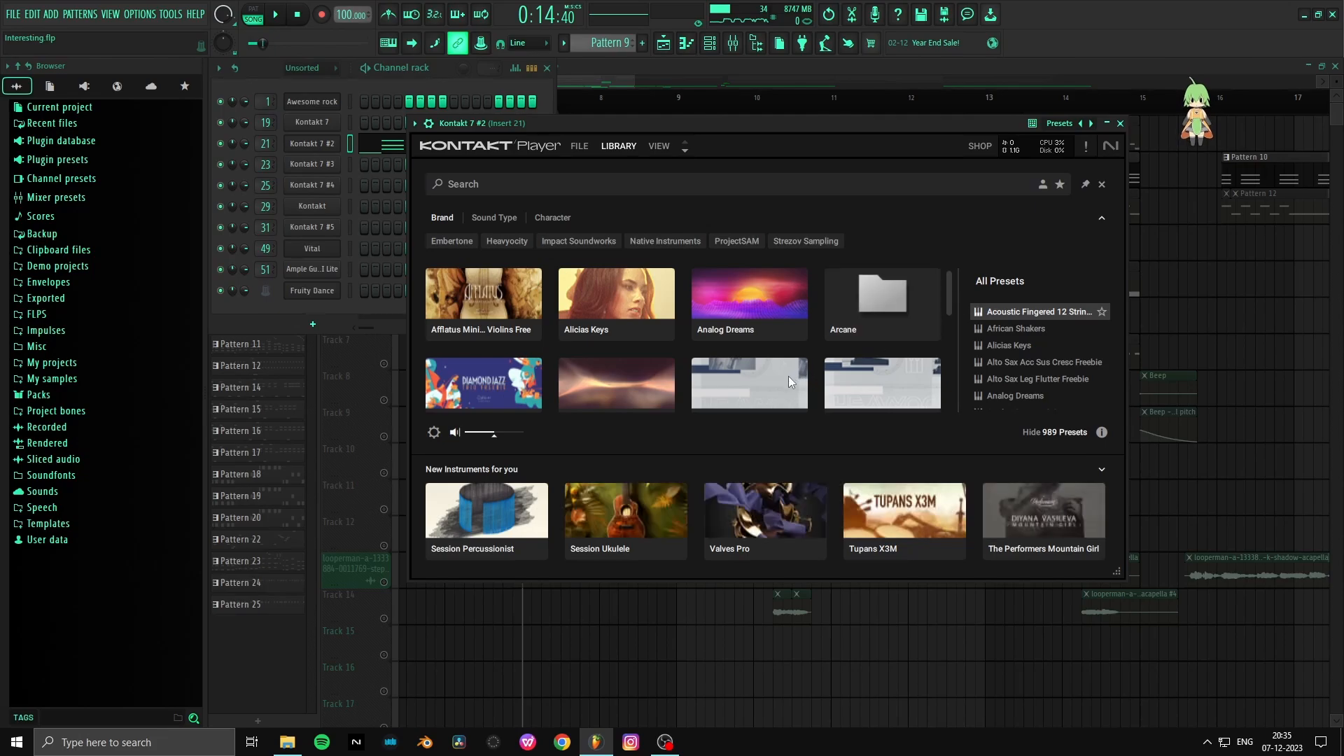
{"action": "scroll", "coordinate": [784, 381], "scroll_direction": "down", "scroll_amount": 10}
{"action": "scroll", "coordinate": [780, 383], "scroll_direction": "up", "scroll_amount": 3}
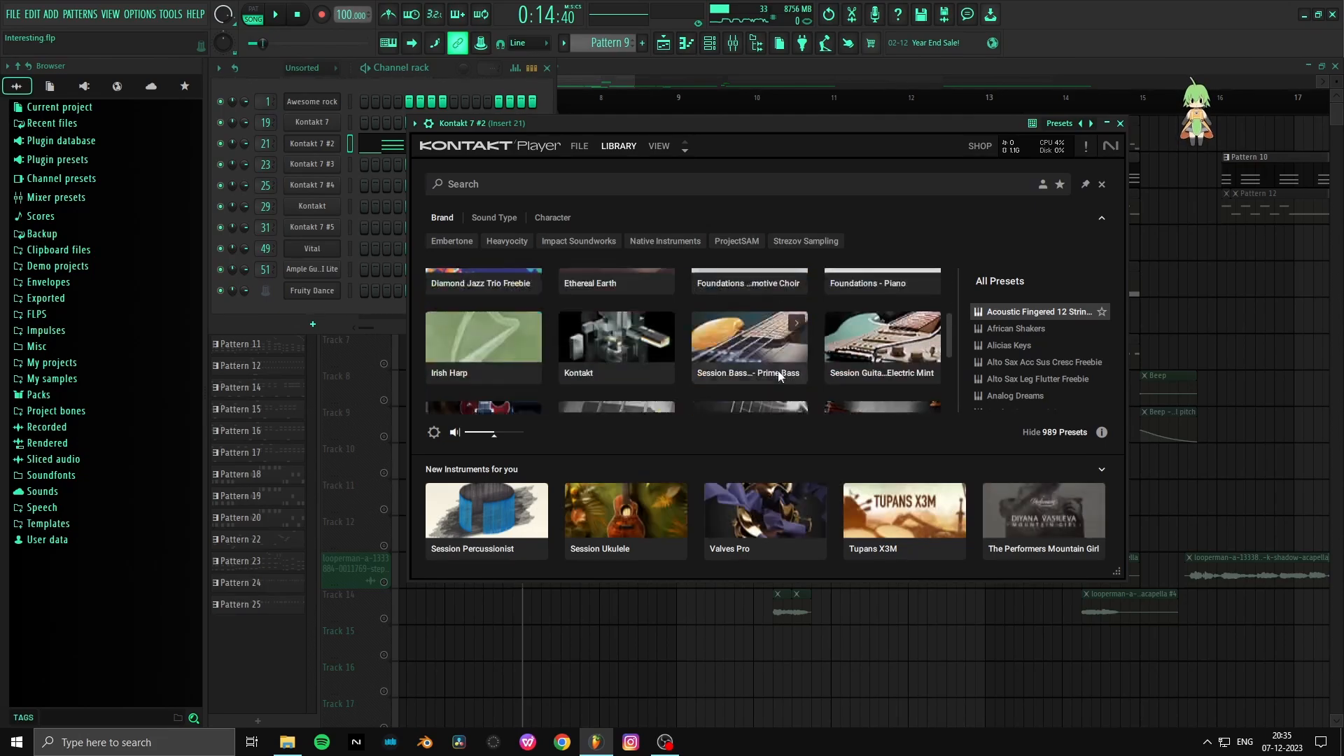
{"action": "left_click", "coordinate": [1102, 184]}
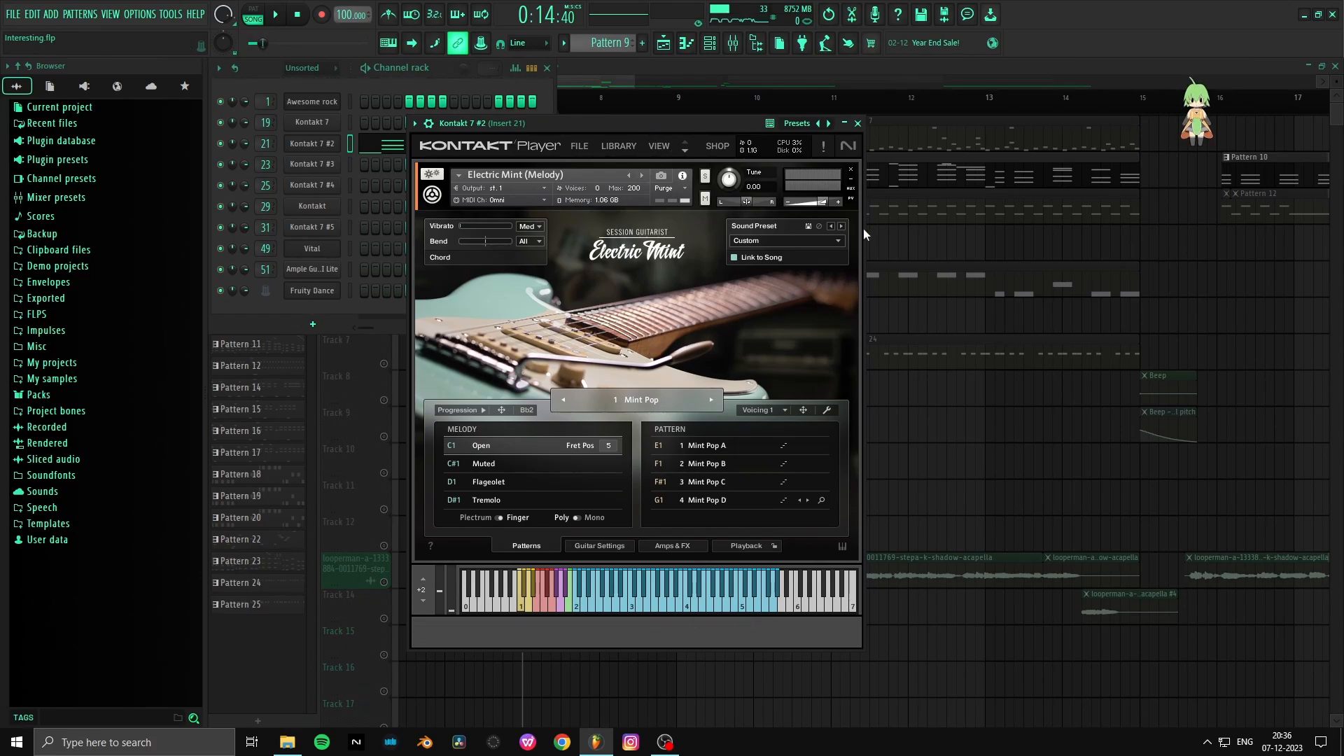
Step: Solo Track 3 and play its Pattern 12 from the start of the 1st verse, stopping with the channel rack open
{"action": "right_click", "coordinate": [900, 253]}
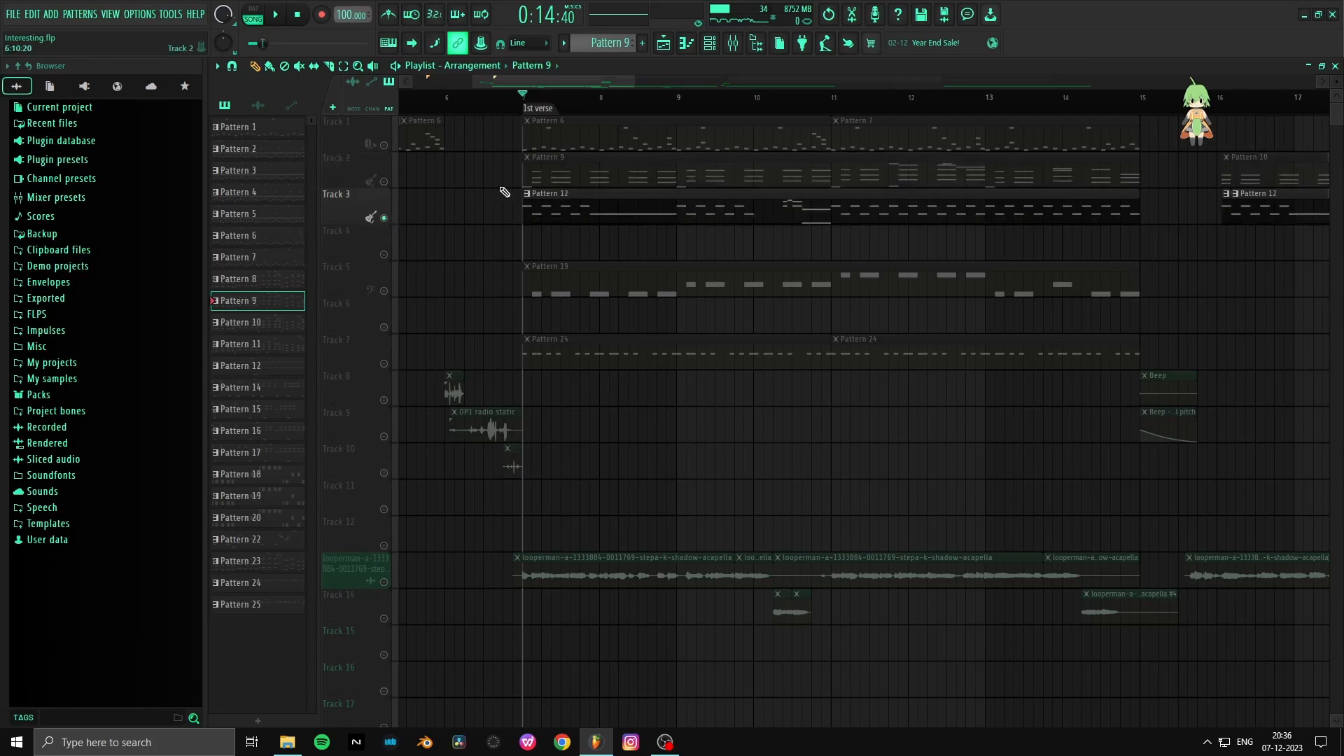
{"action": "key", "text": "space"}
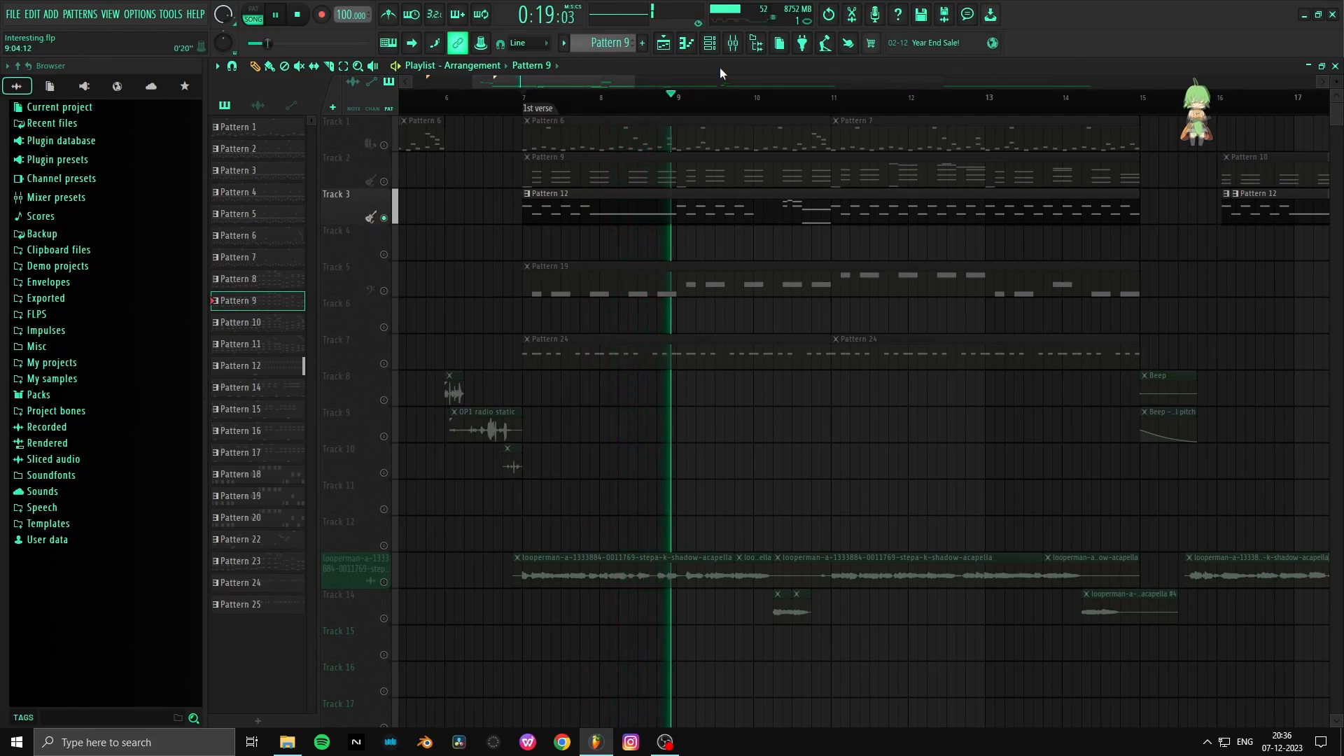
{"action": "key", "text": "F6"}
{"action": "key", "text": "space"}
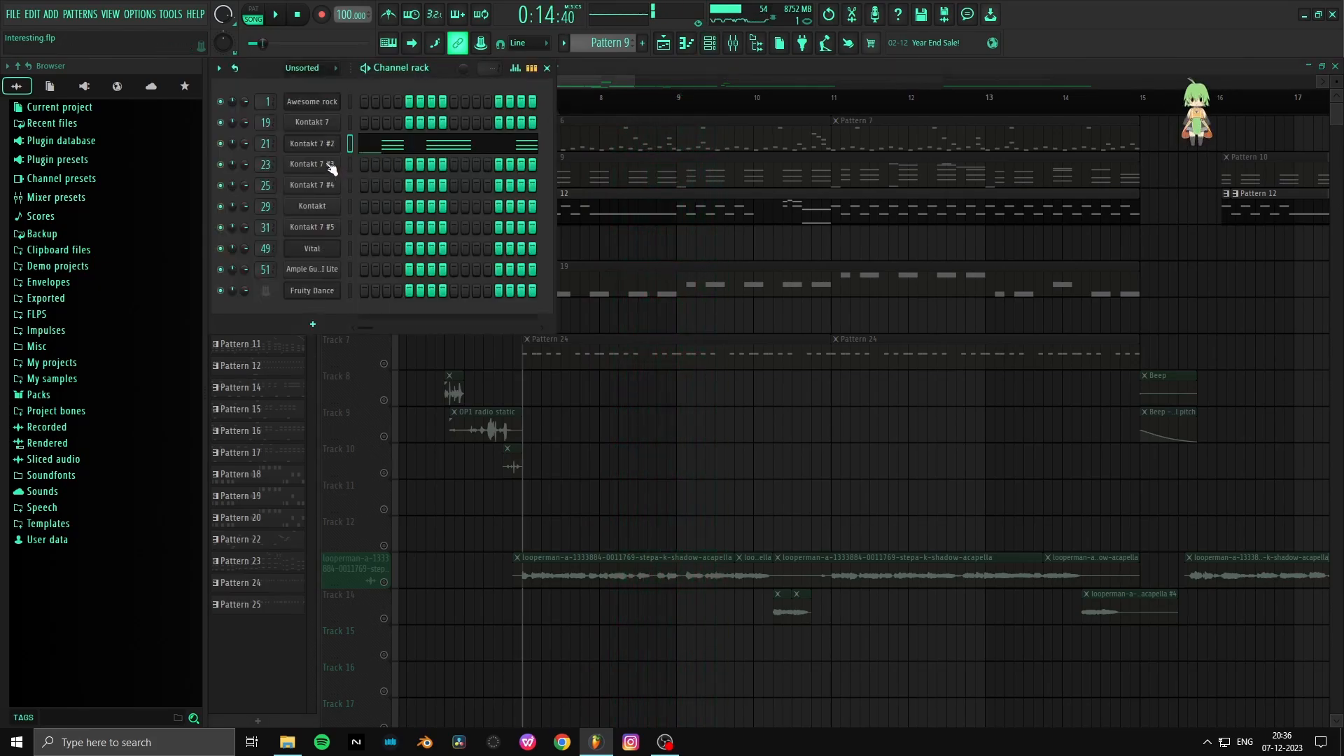
Step: View the Electric Mint instrument loaded in the Kontakt 7 #3 channel, closing its library browser, and return to the playlist
{"action": "left_click", "coordinate": [329, 166]}
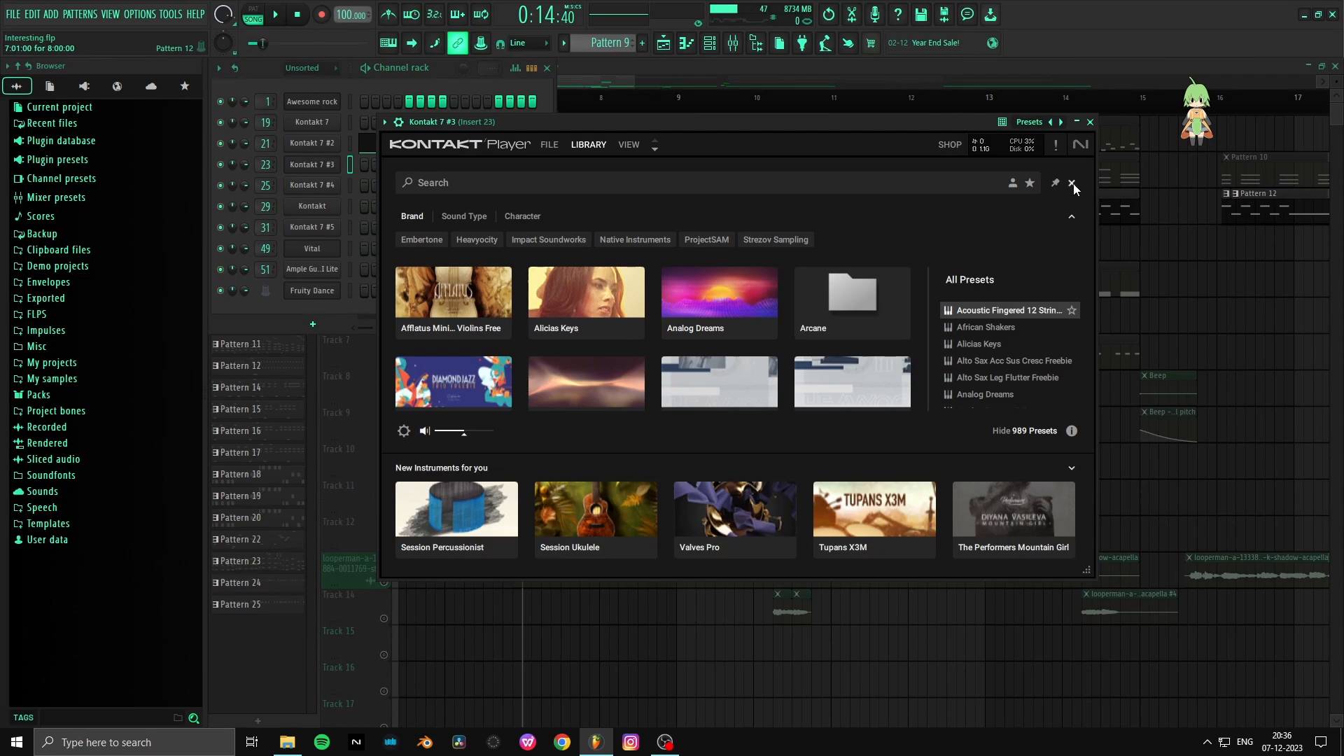
{"action": "left_click", "coordinate": [1072, 184]}
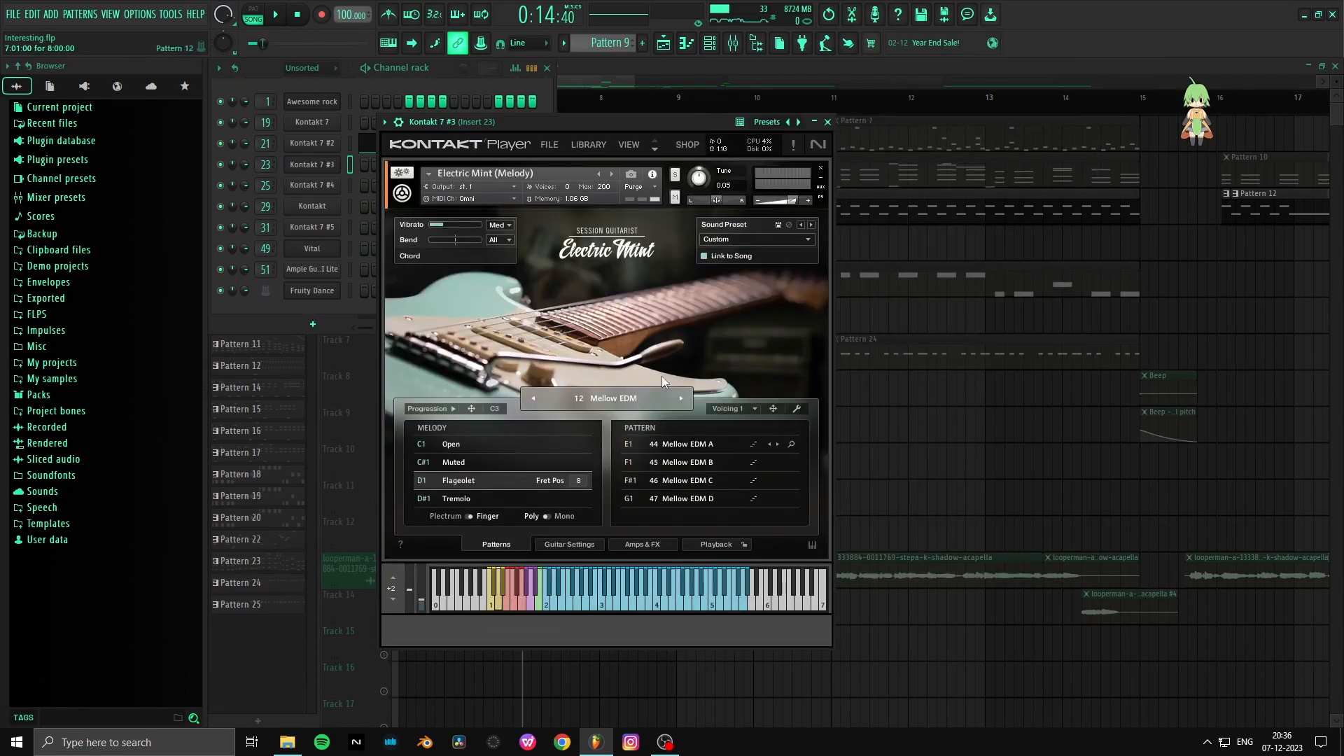
{"action": "key", "text": "F5"}
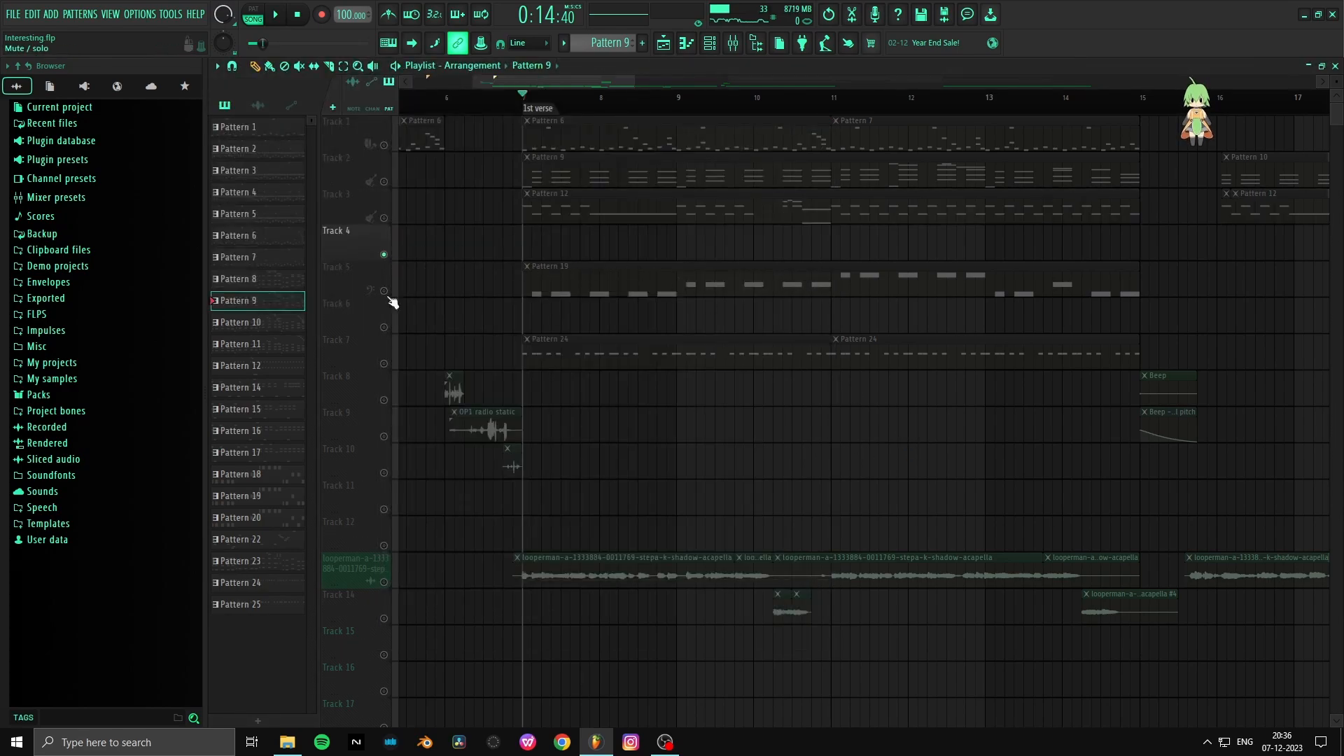
Step: Solo Track 5, play its Pattern 19 from the 1st verse and examine the bass notes in the piano roll
{"action": "scroll", "coordinate": [435, 312], "scroll_direction": "down", "scroll_amount": 1}
{"action": "key", "text": "space"}
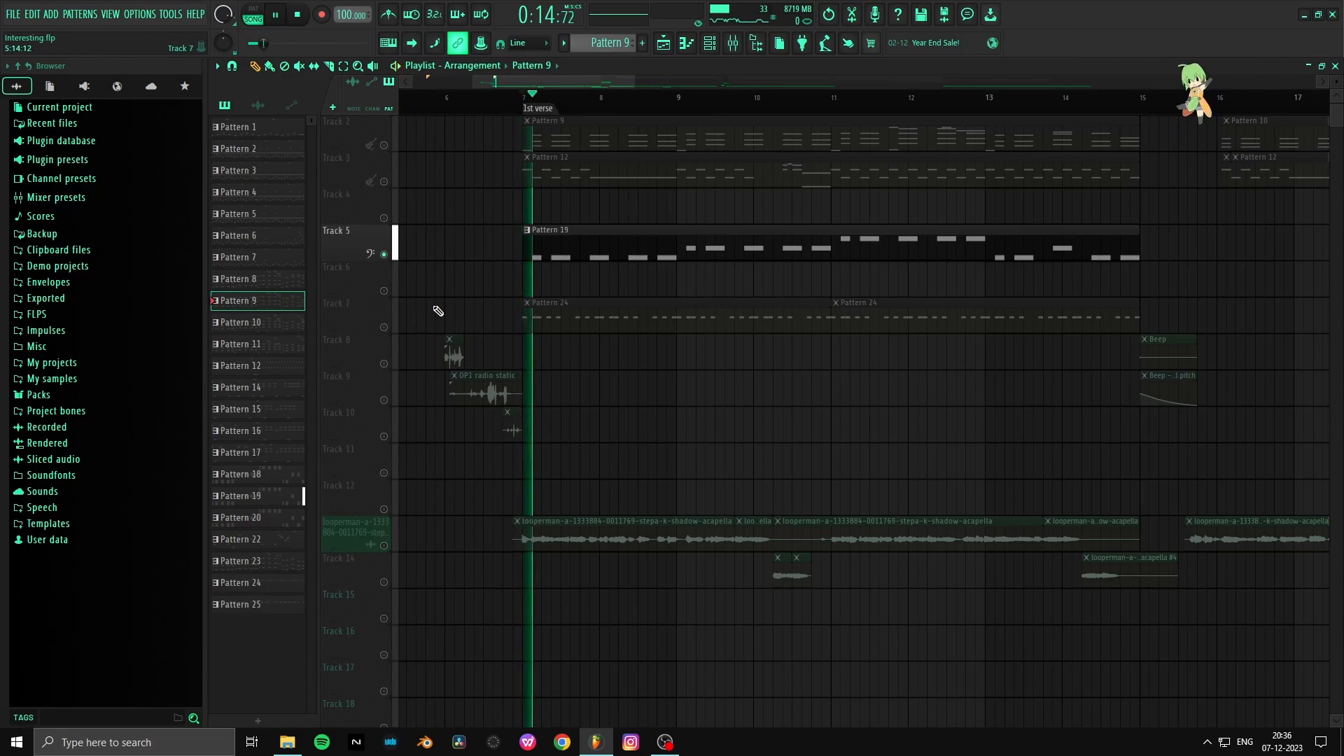
{"action": "scroll", "coordinate": [439, 308], "scroll_direction": "up", "scroll_amount": 1}
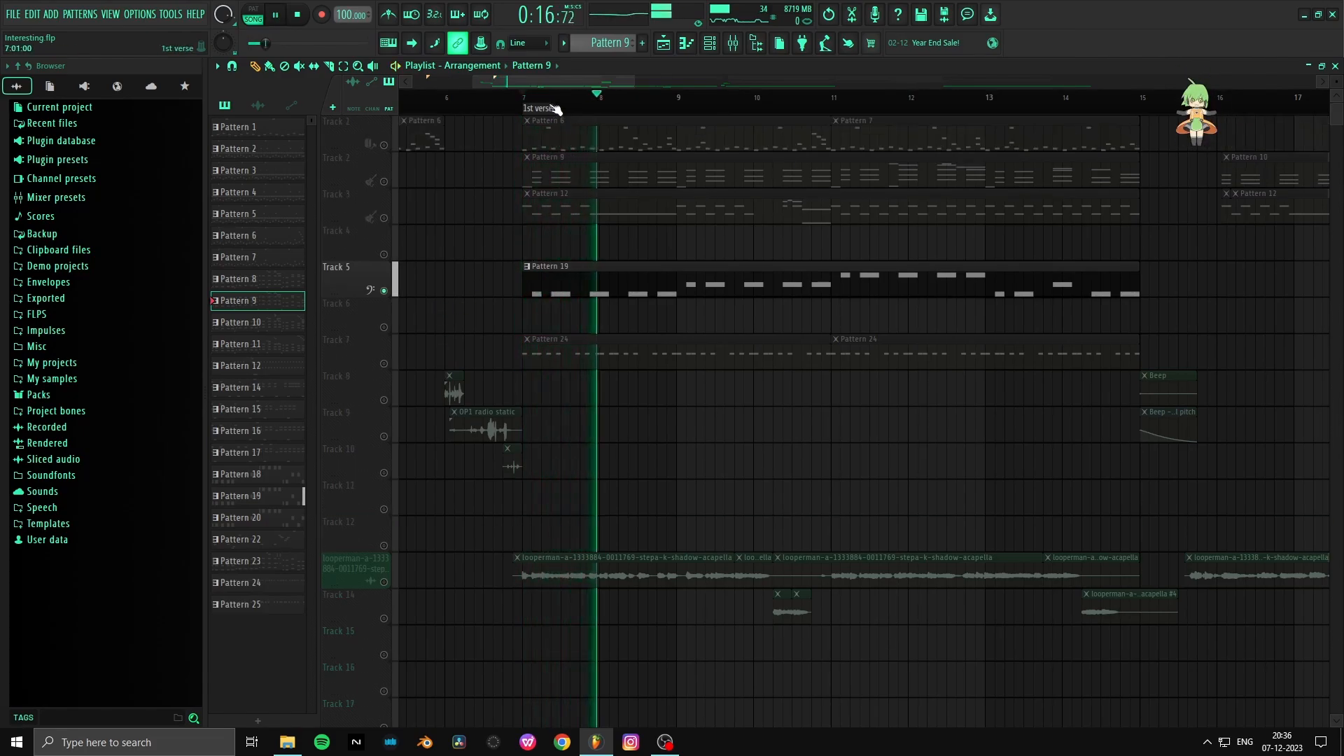
{"action": "double_click", "coordinate": [588, 266]}
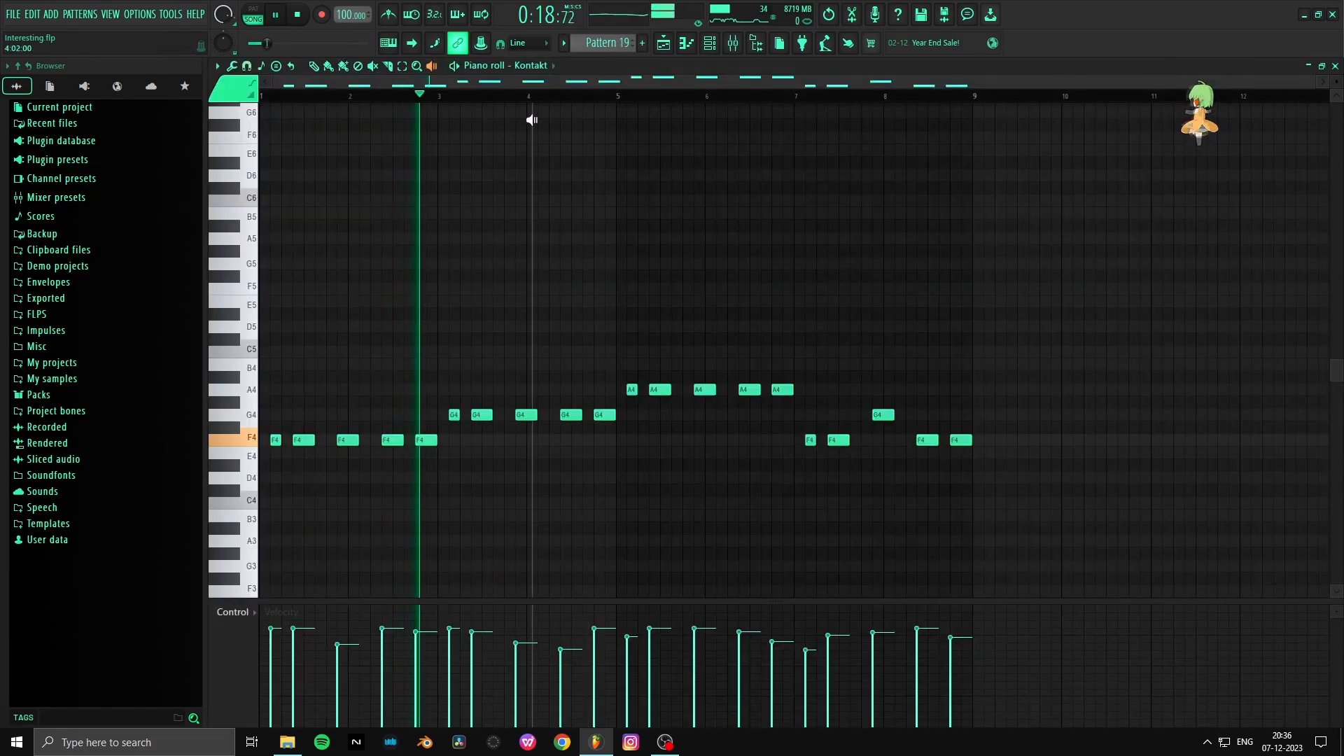
{"action": "key", "text": "space"}
{"action": "scroll", "coordinate": [521, 170], "scroll_direction": "down", "scroll_amount": 4}
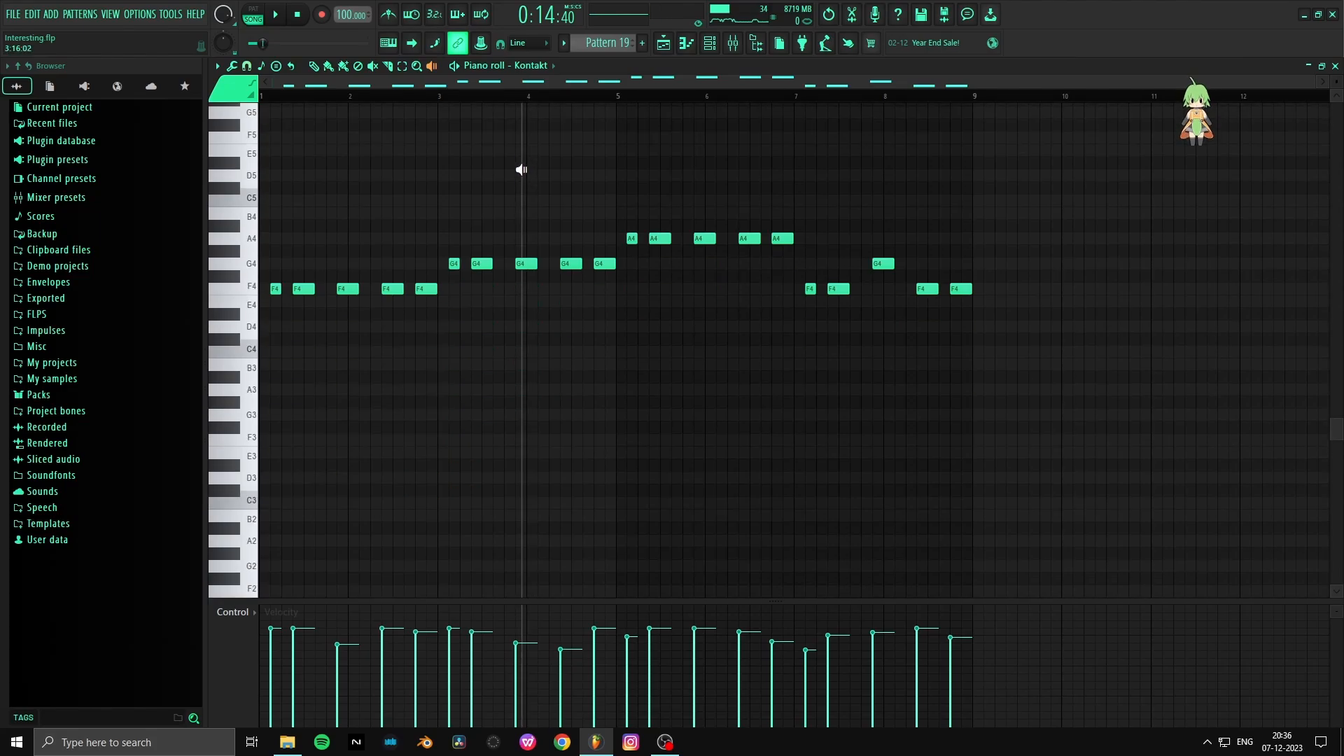
{"action": "scroll", "coordinate": [522, 170], "scroll_direction": "up", "scroll_amount": 3}
Step: Reopen Pattern 9 from the playlist in the piano roll and highlight the lowest chord notes group by group across its bars
{"action": "left_click", "coordinate": [663, 43]}
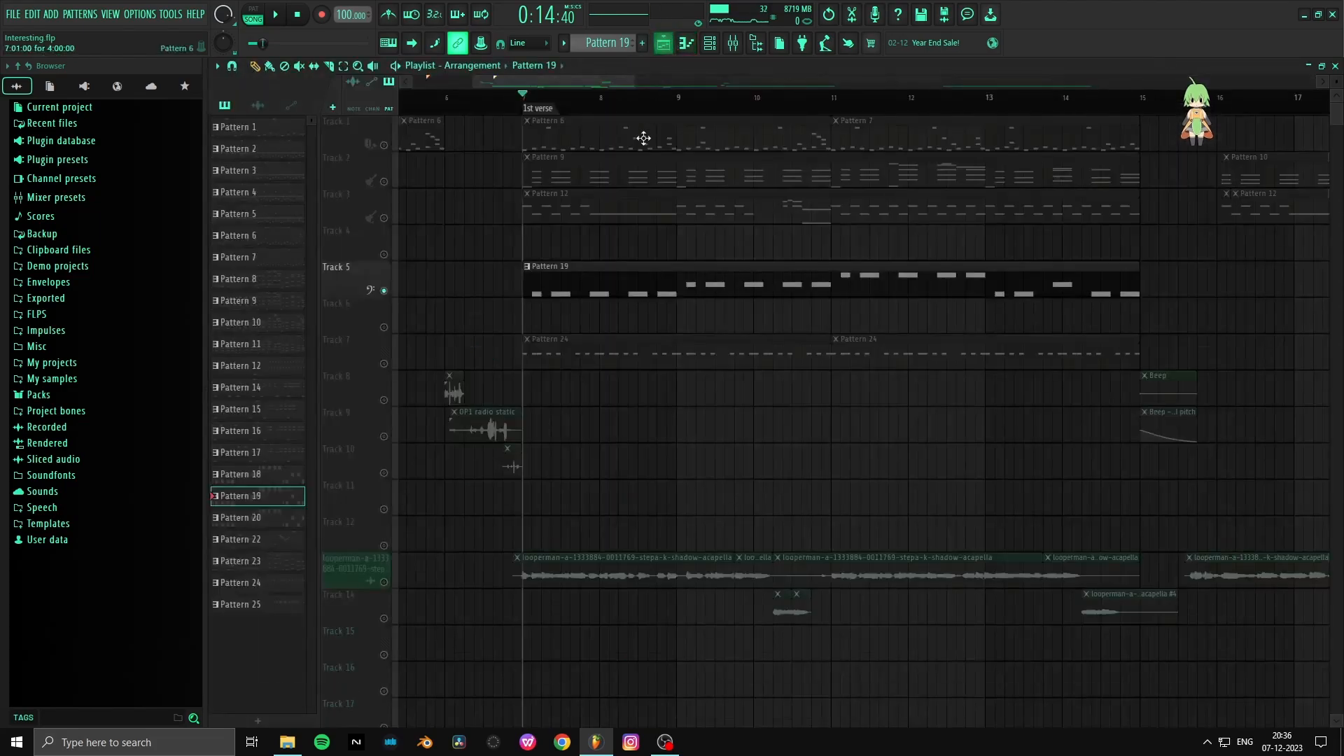
{"action": "double_click", "coordinate": [576, 158]}
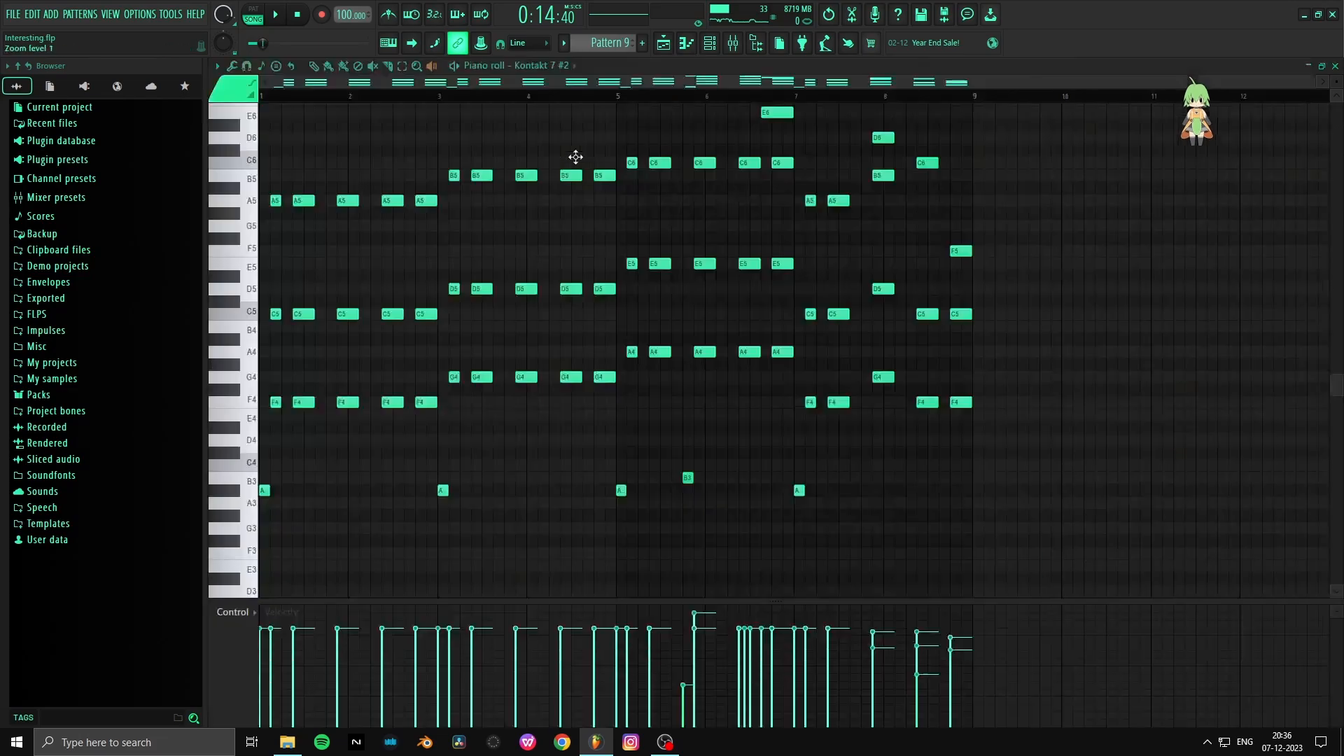
{"action": "scroll", "coordinate": [518, 168], "scroll_direction": "down", "scroll_amount": 2}
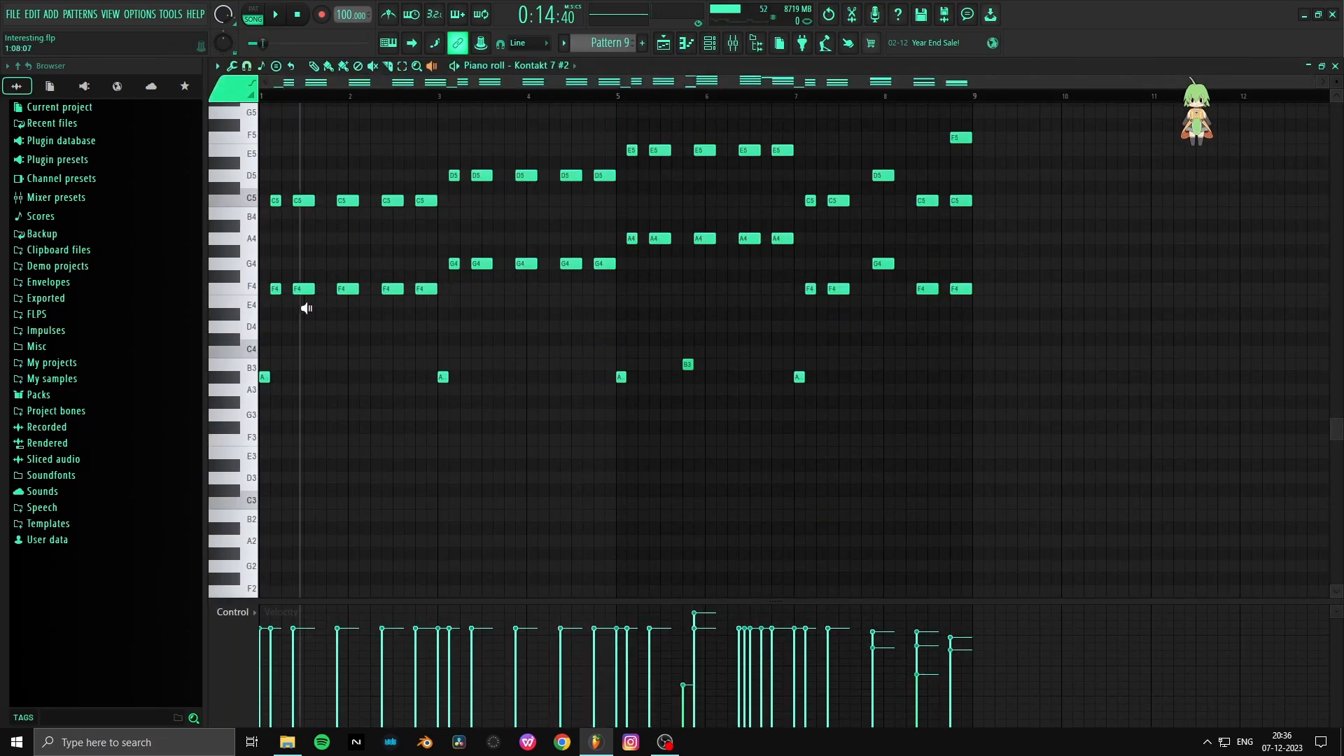
{"action": "key", "text": "e"}
{"action": "left_click_drag", "start_coordinate": [273, 269], "coordinate": [459, 342]}
{"action": "left_click_drag", "start_coordinate": [442, 232], "coordinate": [618, 302]}
{"action": "left_click_drag", "start_coordinate": [619, 222], "coordinate": [812, 260]}
{"action": "left_click_drag", "start_coordinate": [910, 308], "coordinate": [979, 309]}
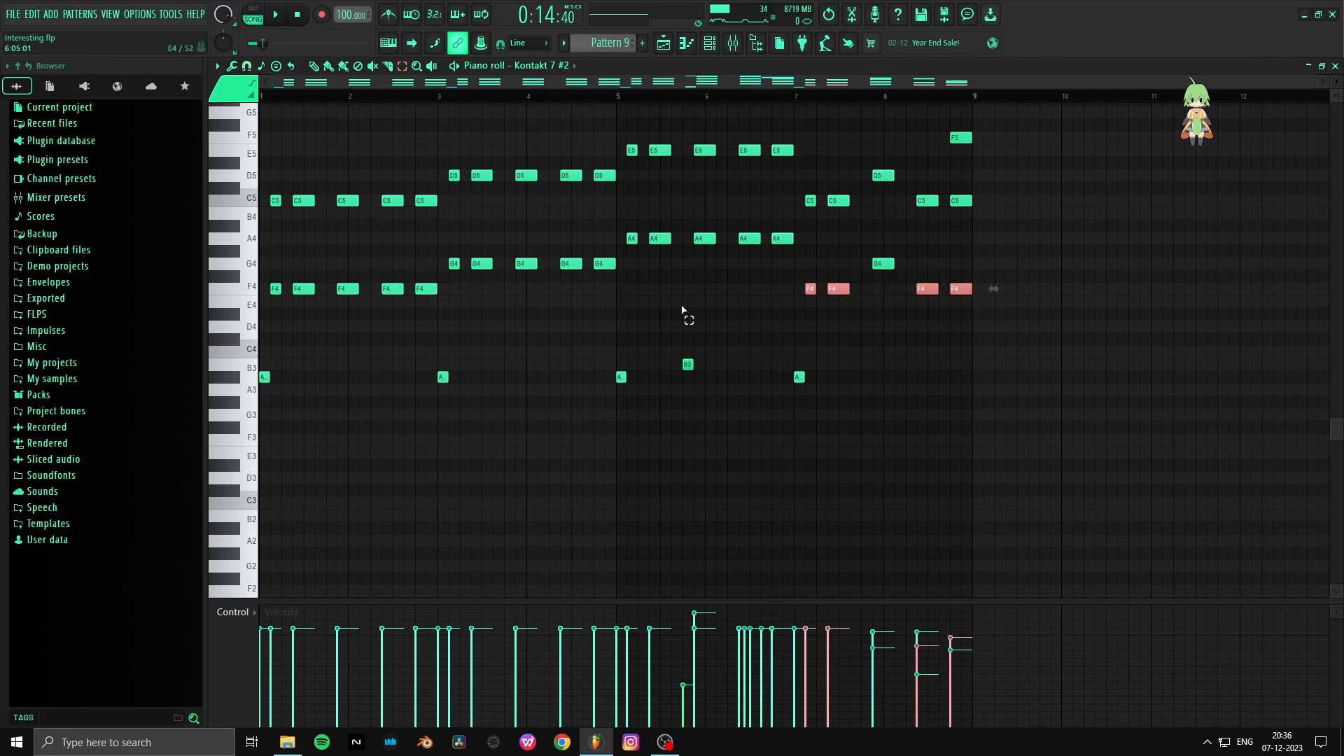
Step: Clear the selection and highlight the F4, G4 and A4 root notes of Pattern 9 once more, ending around bar 8
{"action": "left_click", "coordinate": [413, 303]}
{"action": "left_click_drag", "start_coordinate": [256, 272], "coordinate": [399, 318]}
{"action": "left_click_drag", "start_coordinate": [437, 254], "coordinate": [620, 277]}
{"action": "left_click_drag", "start_coordinate": [620, 228], "coordinate": [833, 307]}
{"action": "left_click_drag", "start_coordinate": [873, 252], "coordinate": [988, 286]}
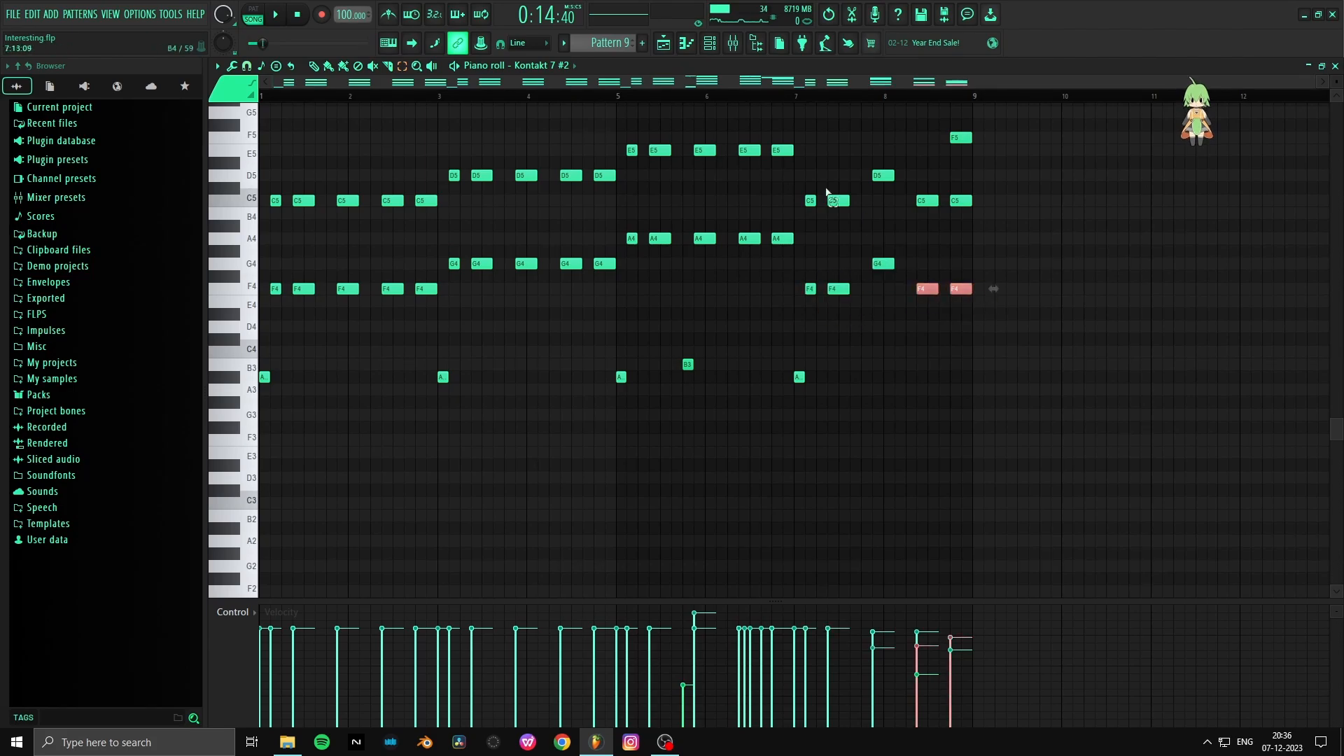
Step: Reopen Pattern 19 in the piano roll and highlight its F4, G4 and A4 bass notes group by group for comparison
{"action": "left_click", "coordinate": [664, 43]}
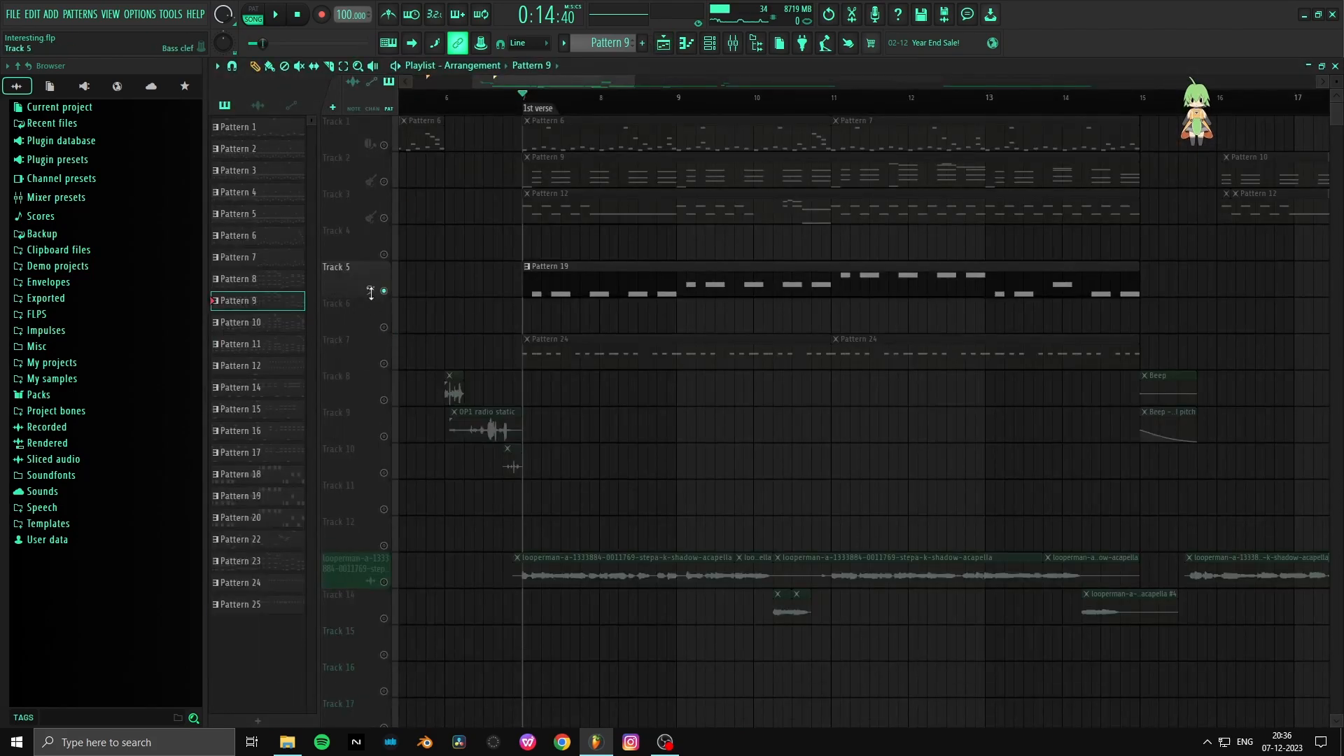
{"action": "double_click", "coordinate": [580, 287]}
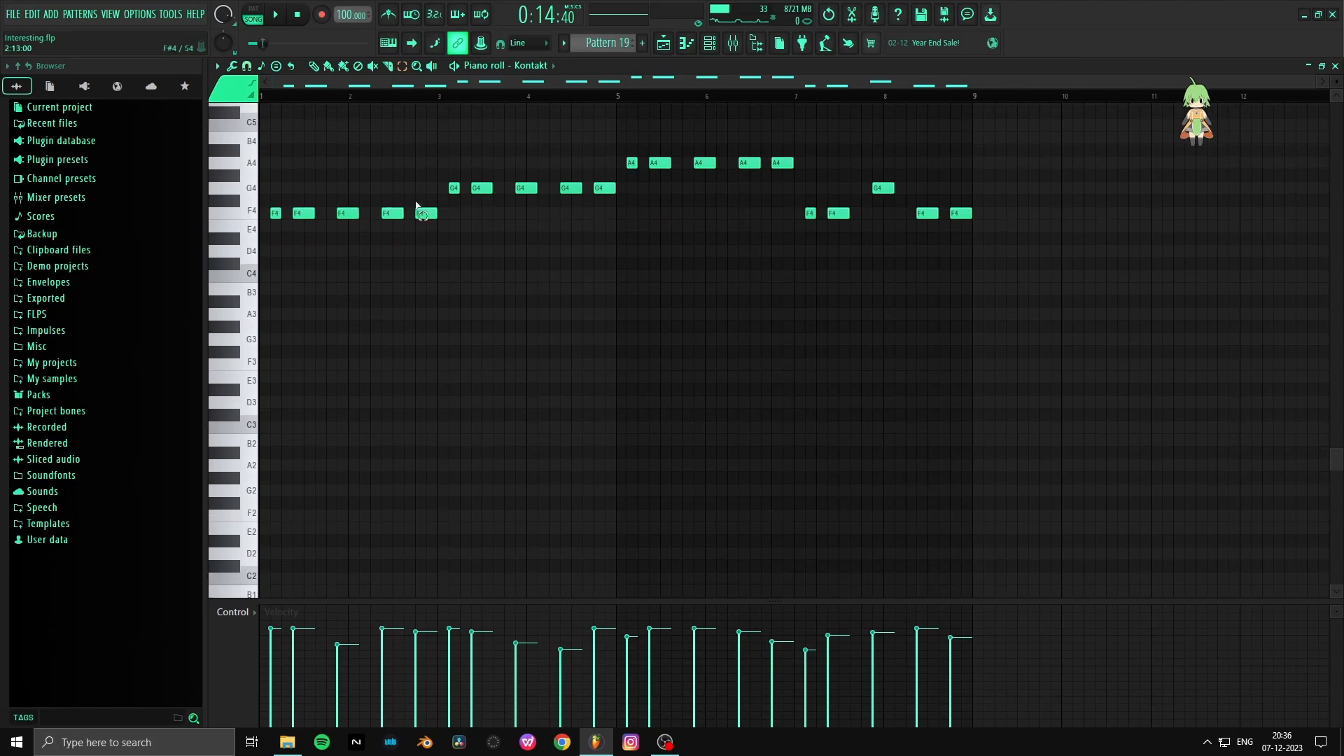
{"action": "scroll", "coordinate": [423, 231], "scroll_direction": "up", "scroll_amount": 1}
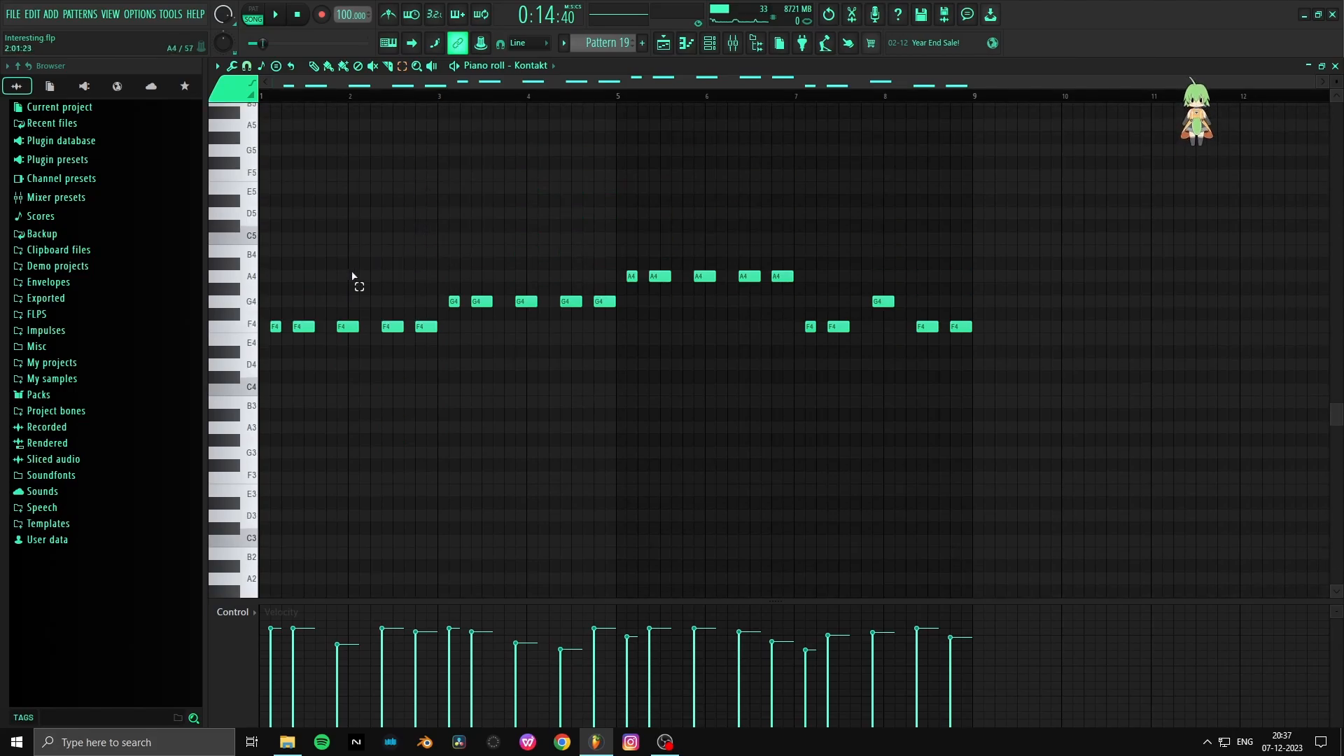
{"action": "left_click_drag", "start_coordinate": [275, 259], "coordinate": [407, 397]}
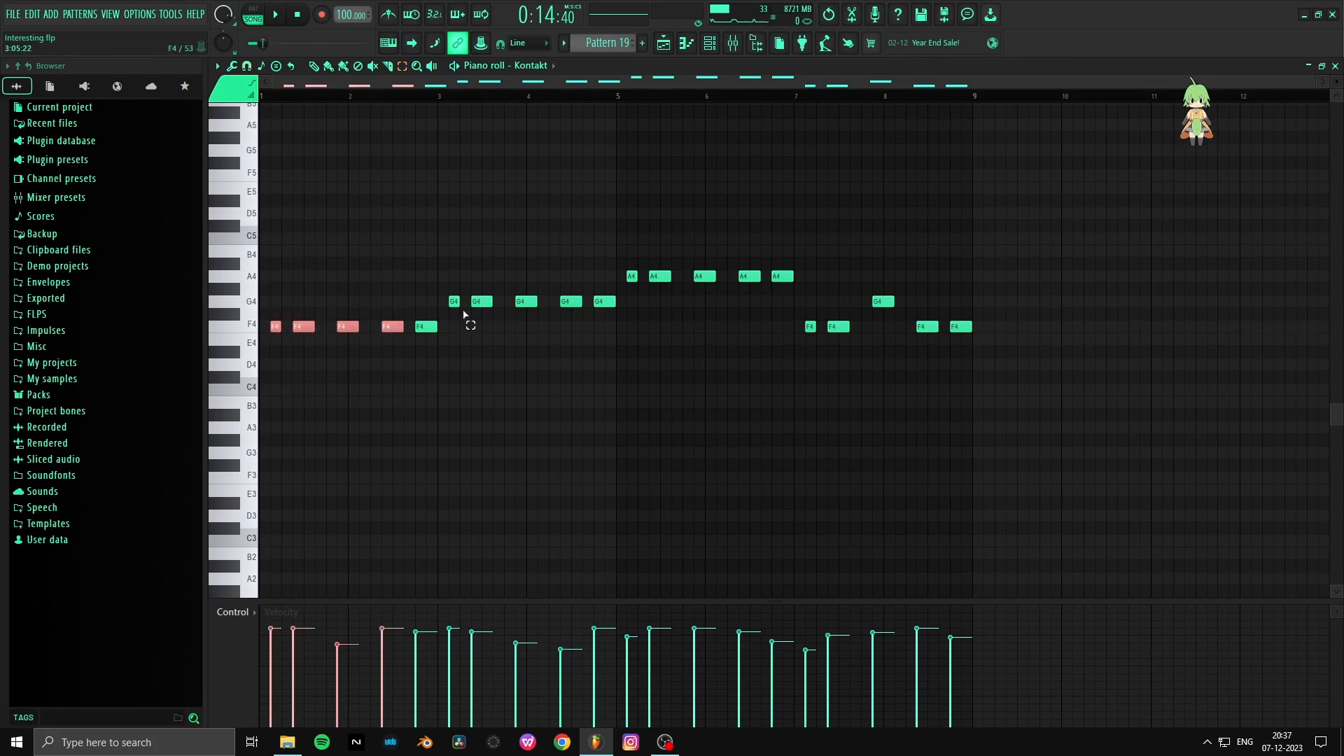
{"action": "left_click_drag", "start_coordinate": [451, 284], "coordinate": [547, 332]}
{"action": "mouse_move", "coordinate": [613, 258]}
{"action": "left_mouse_down"}
{"action": "mouse_move", "coordinate": [826, 285]}
{"action": "mouse_move", "coordinate": [871, 345]}
{"action": "left_mouse_up"}
{"action": "left_click_drag", "start_coordinate": [872, 297], "coordinate": [970, 347]}
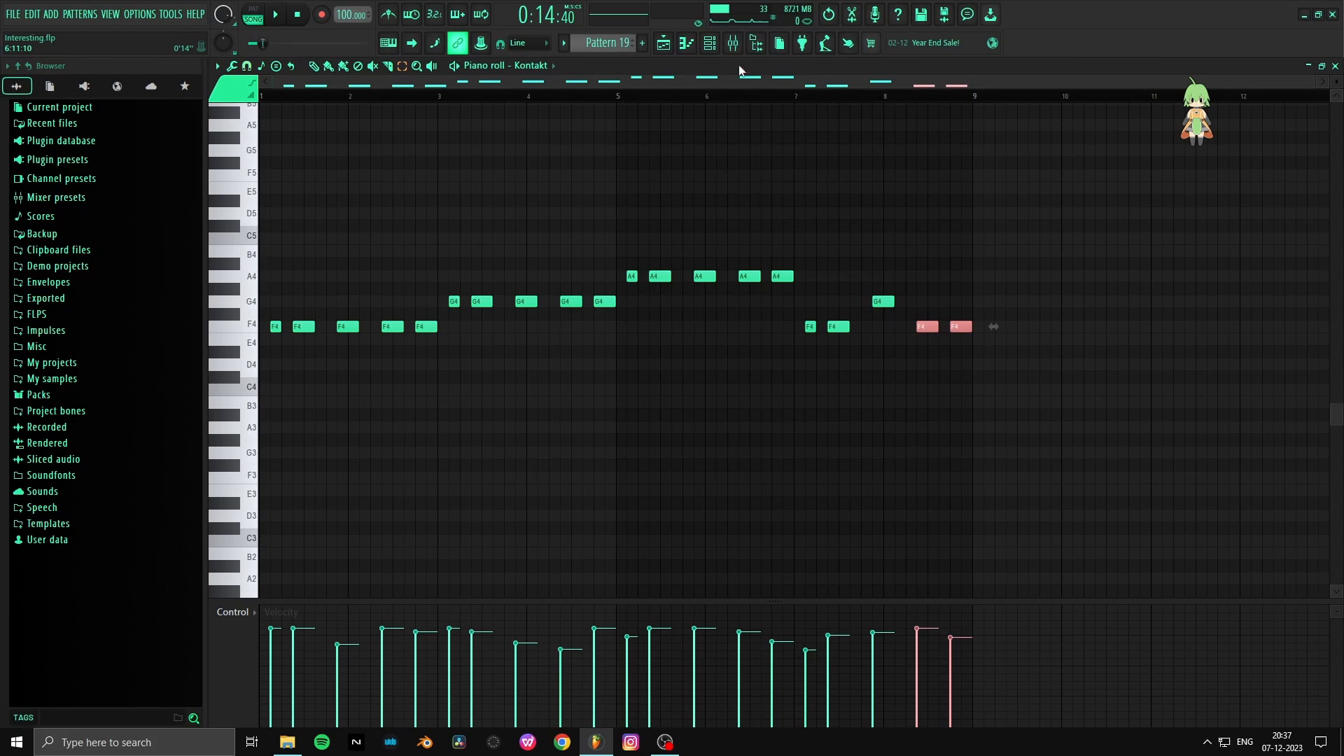
Step: Return to the playlist, solo Track 7 and open its Pattern 24 in the piano roll to examine the notes around A7
{"action": "left_click", "coordinate": [663, 43]}
{"action": "scroll", "coordinate": [495, 337], "scroll_direction": "down", "scroll_amount": 1}
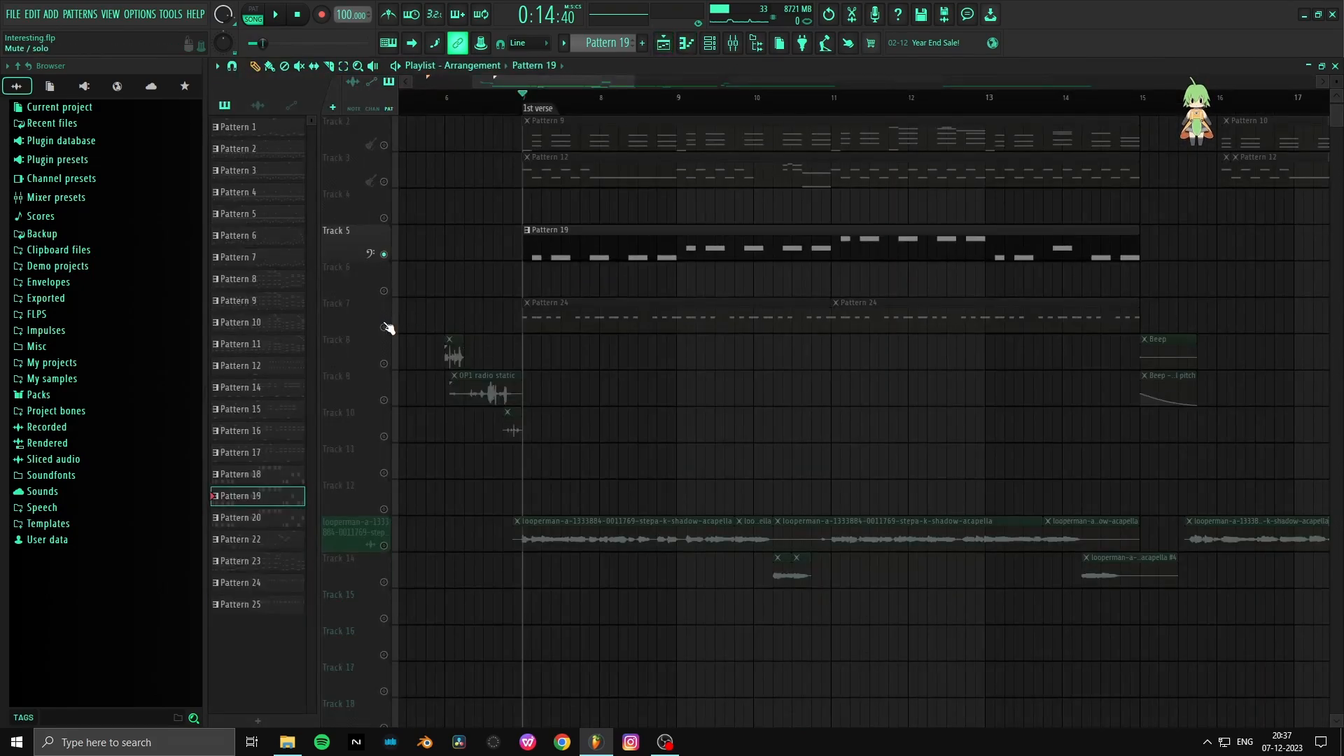
{"action": "right_click", "coordinate": [385, 327]}
{"action": "double_click", "coordinate": [568, 319]}
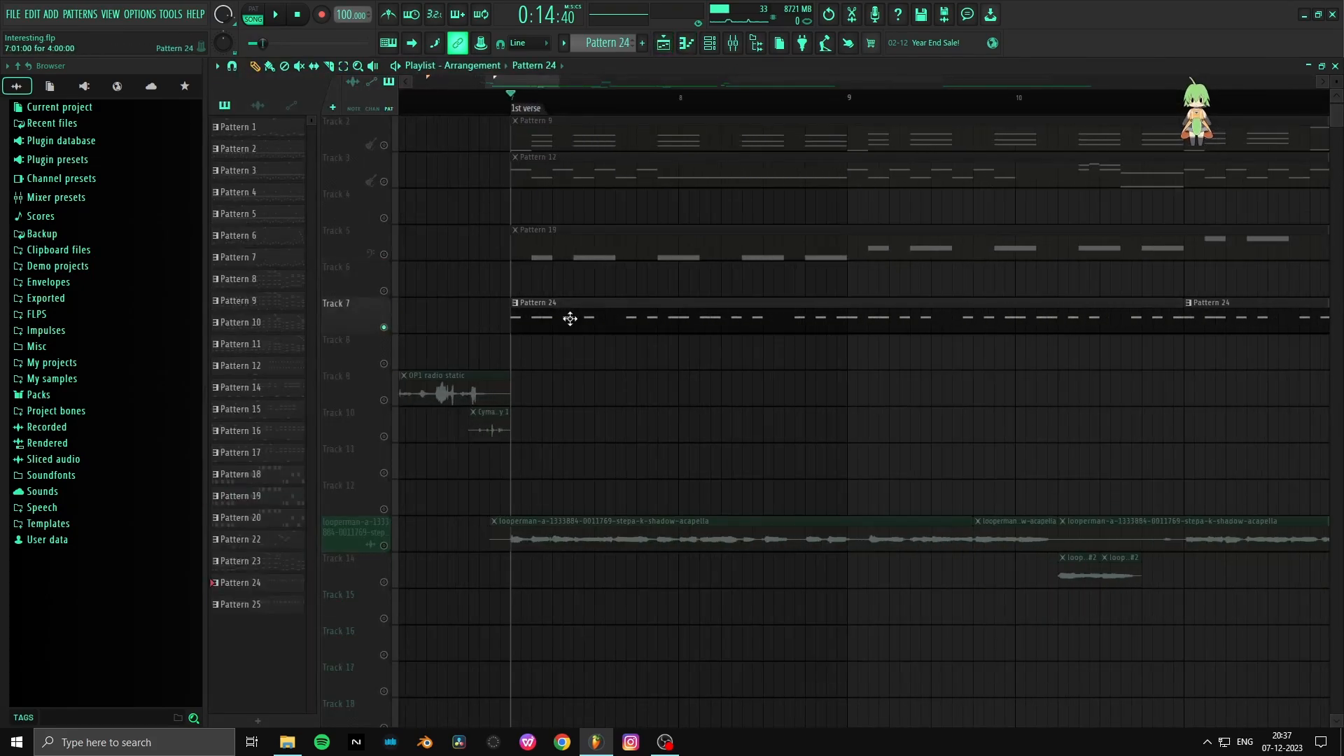
{"action": "scroll", "coordinate": [430, 264], "scroll_direction": "down", "scroll_amount": 5}
{"action": "scroll", "coordinate": [429, 264], "scroll_direction": "up", "scroll_amount": 16}
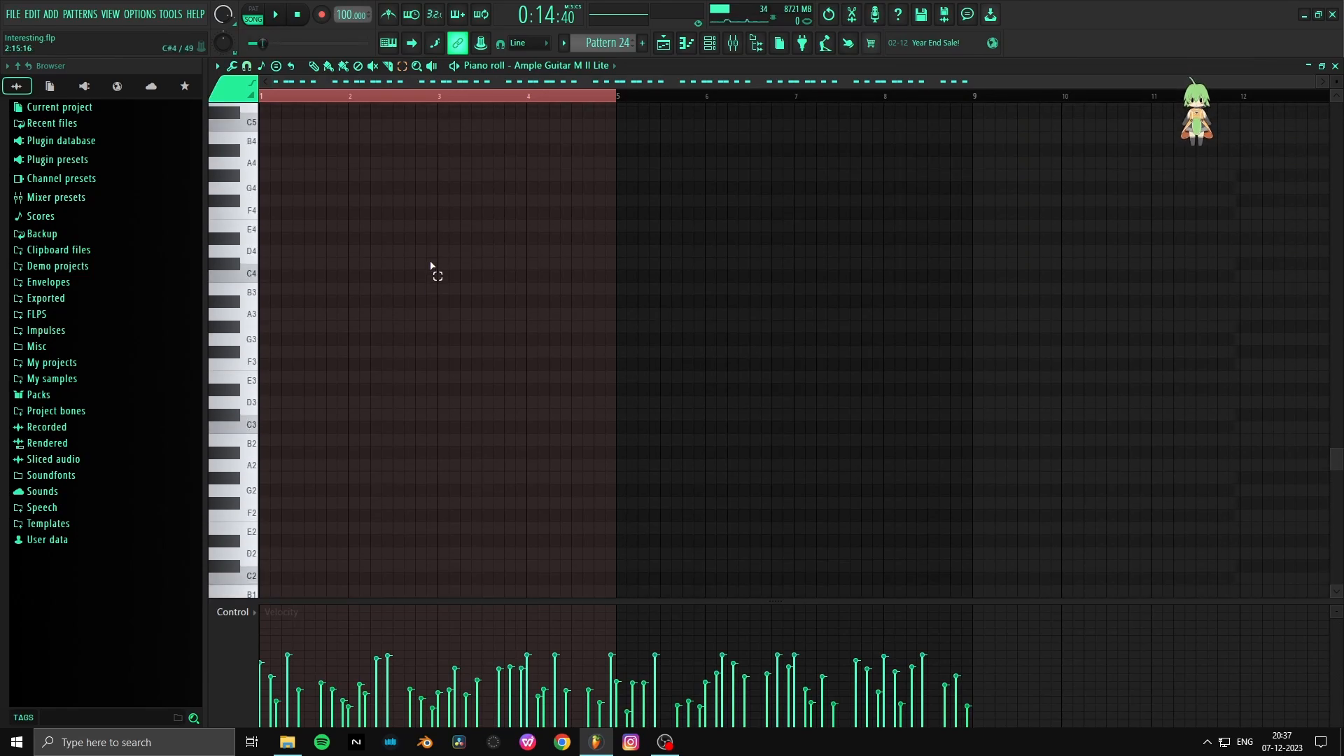
{"action": "scroll", "coordinate": [462, 223], "scroll_direction": "up", "scroll_amount": 5}
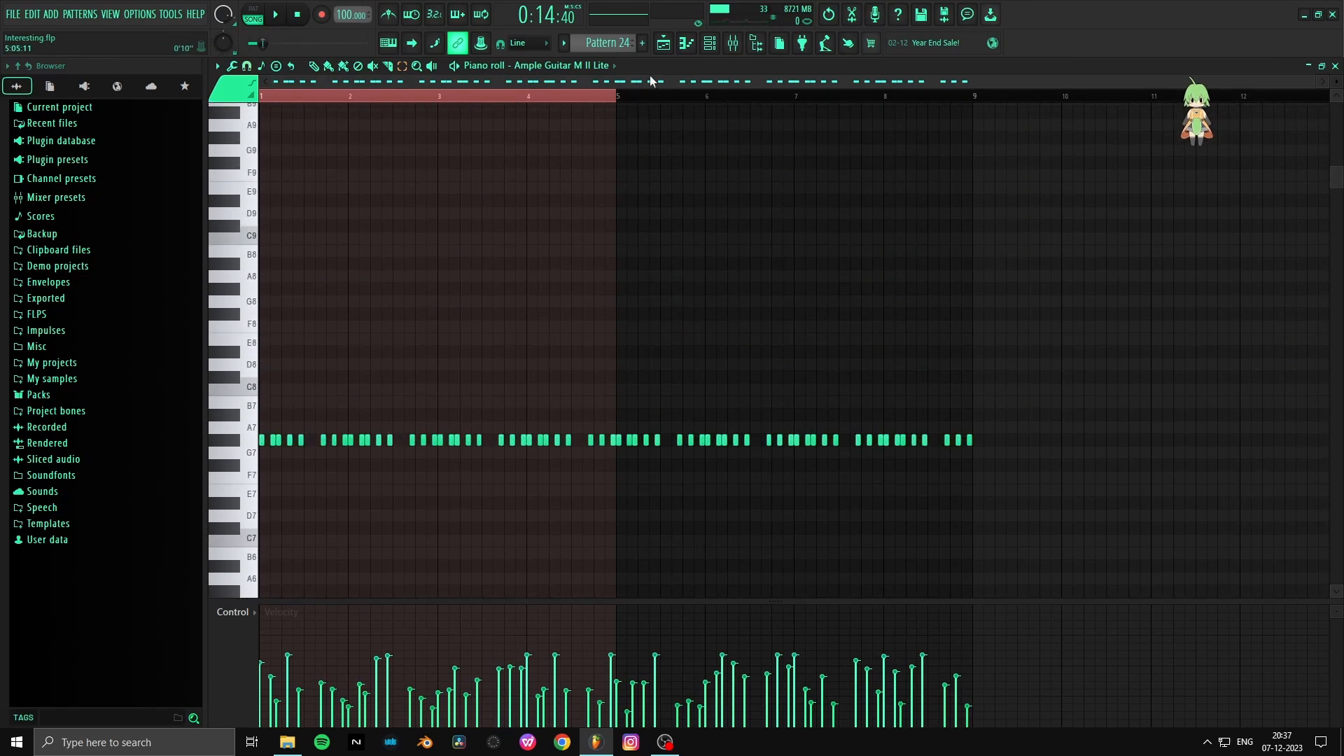
Step: Open the mixer and channel rack and view the Ample Guitar M II Lite plugin used by Pattern 24
{"action": "left_click", "coordinate": [732, 47]}
{"action": "left_click", "coordinate": [710, 46]}
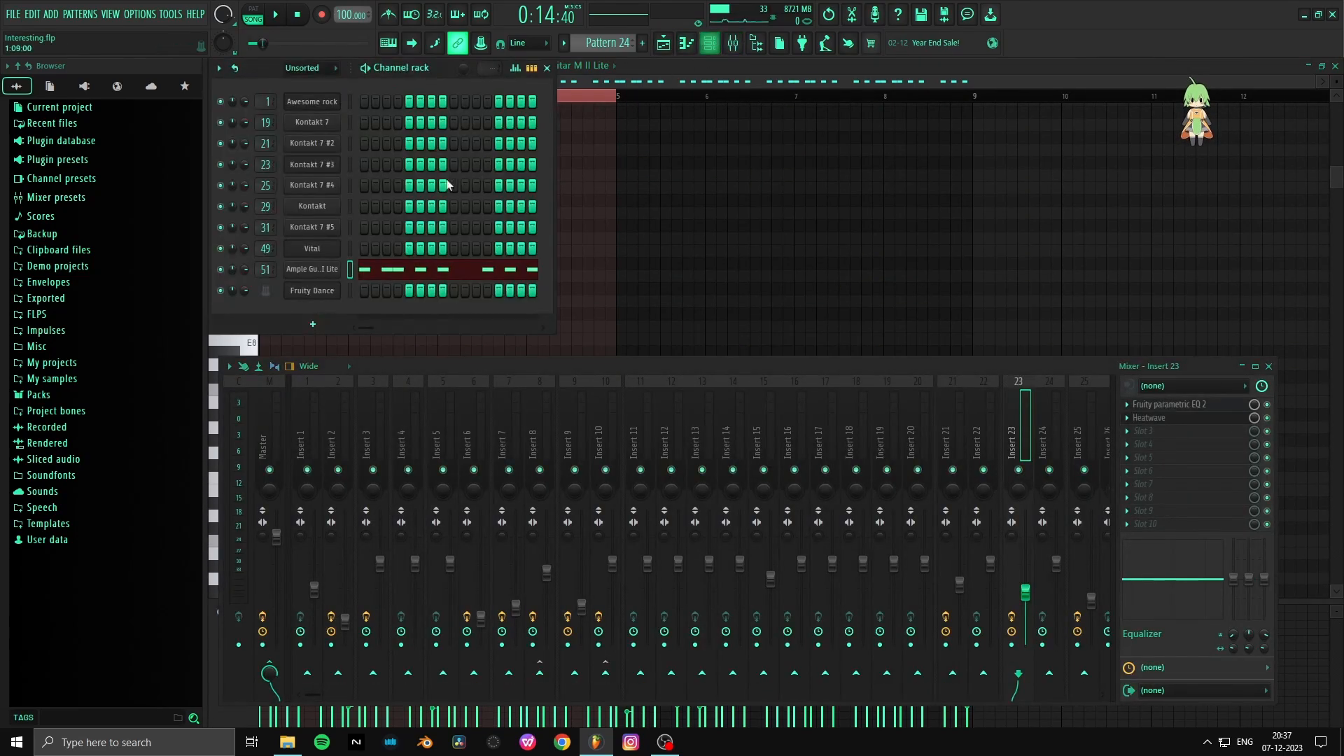
{"action": "left_click", "coordinate": [333, 276]}
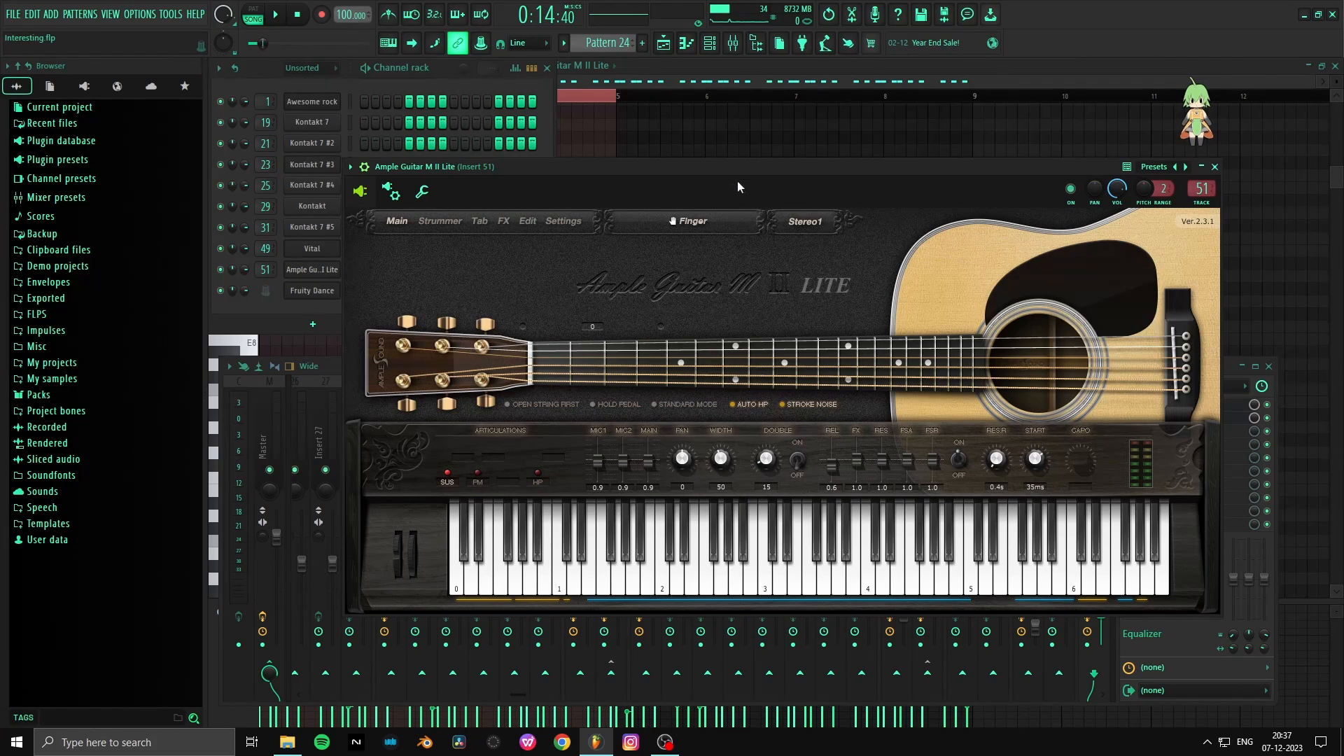
Step: Play Pattern 24 on the soloed Track 7 from the 1st verse in the playlist and stop playback
{"action": "key", "text": "space"}
{"action": "left_click", "coordinate": [666, 48]}
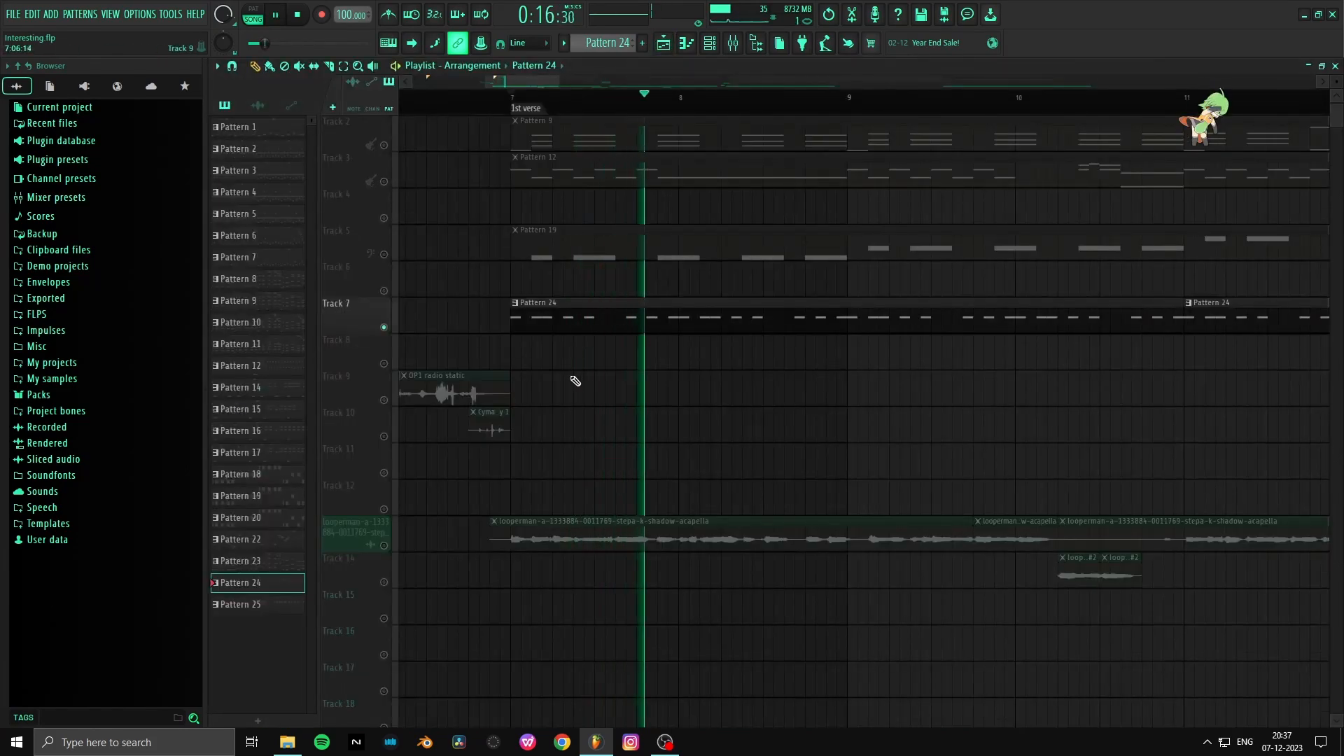
{"action": "scroll", "coordinate": [459, 264], "scroll_direction": "down", "scroll_amount": 2}
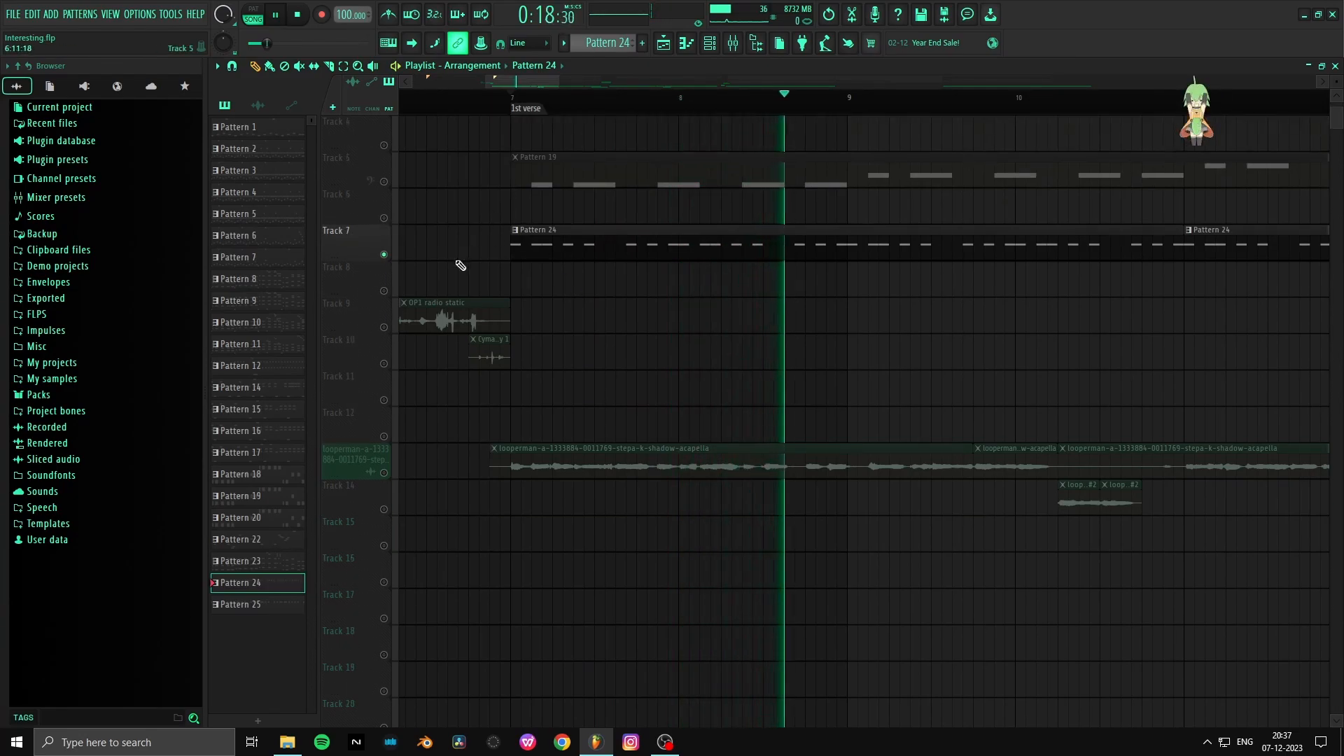
{"action": "scroll", "coordinate": [461, 265], "scroll_direction": "down", "scroll_amount": 2}
{"action": "key", "text": "space"}
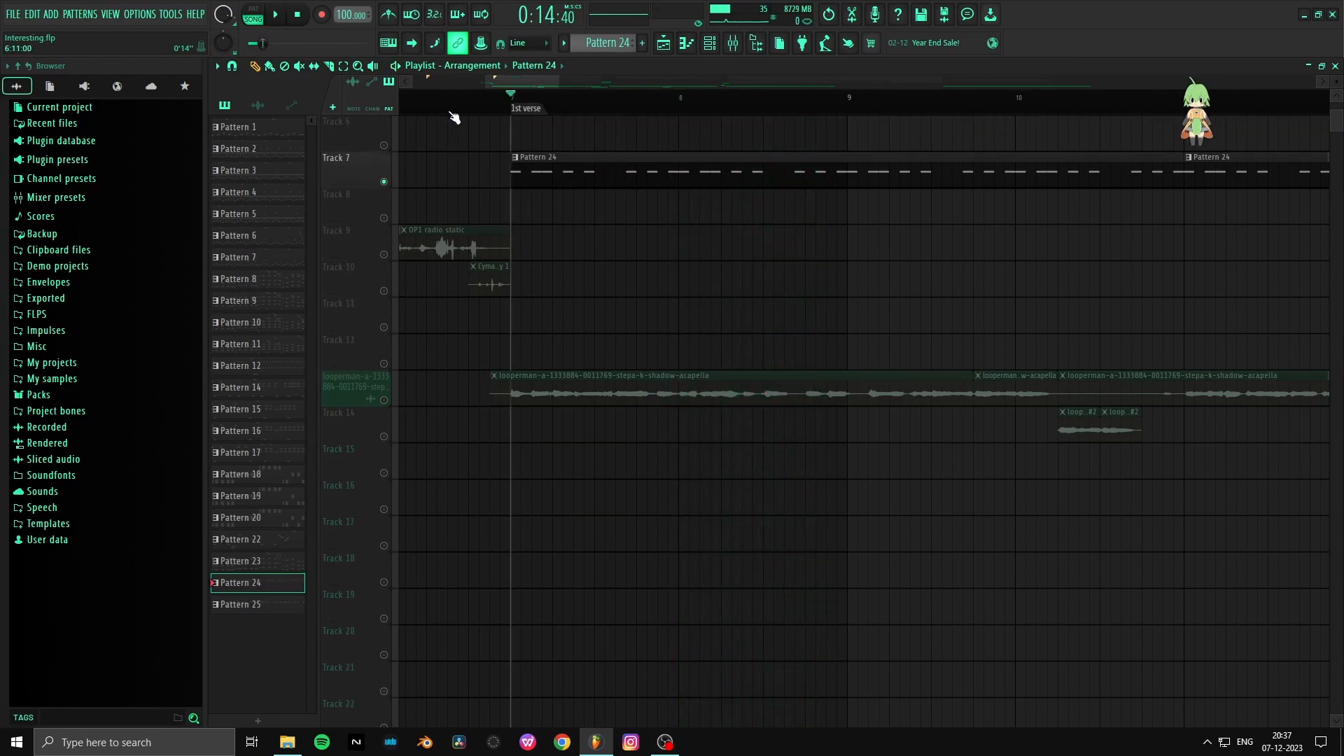
Step: Solo the looperman shadow acapella vocal track in the playlist
{"action": "right_click", "coordinate": [383, 400]}
{"action": "scroll", "coordinate": [579, 262], "scroll_direction": "down", "scroll_amount": 2}
{"action": "scroll", "coordinate": [527, 245], "scroll_direction": "up", "scroll_amount": 1}
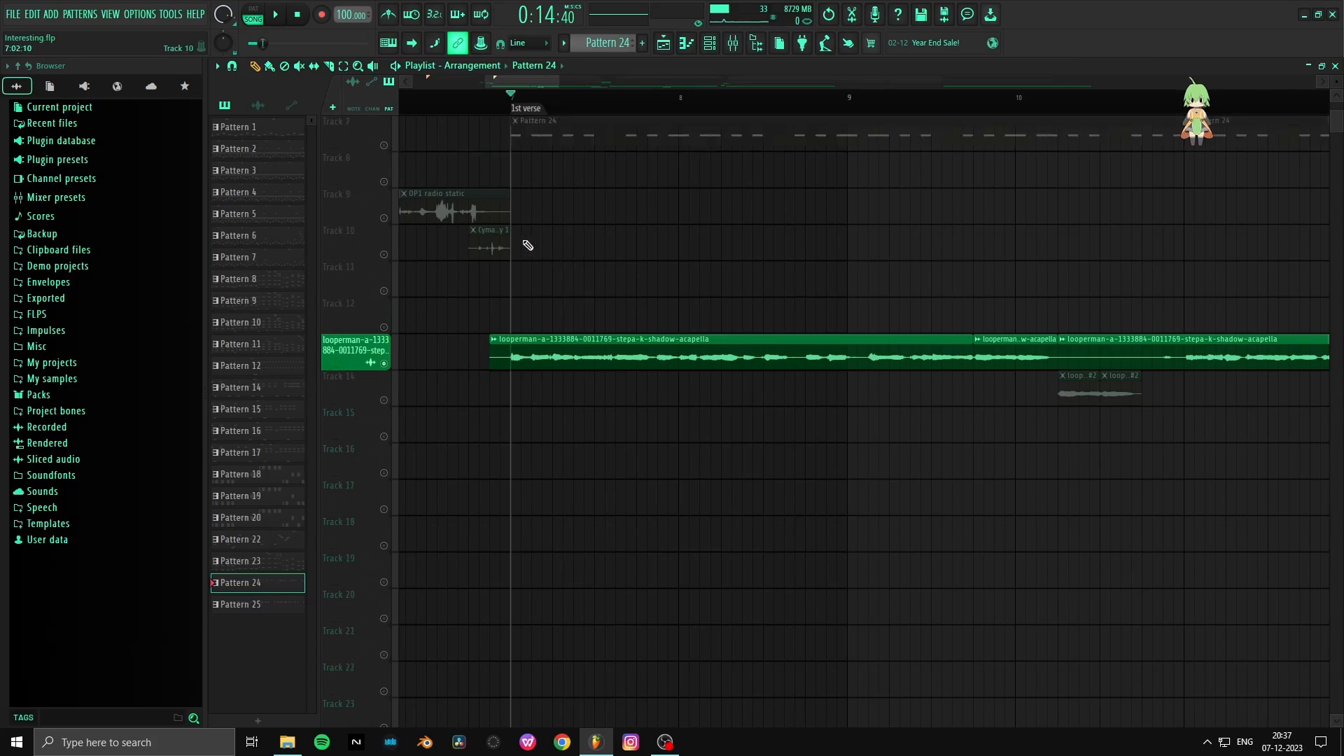
Step: Play the soloed acapella vocal from the 1st verse, stop playback, and look over its clips across the arrangement
{"action": "key", "text": "space"}
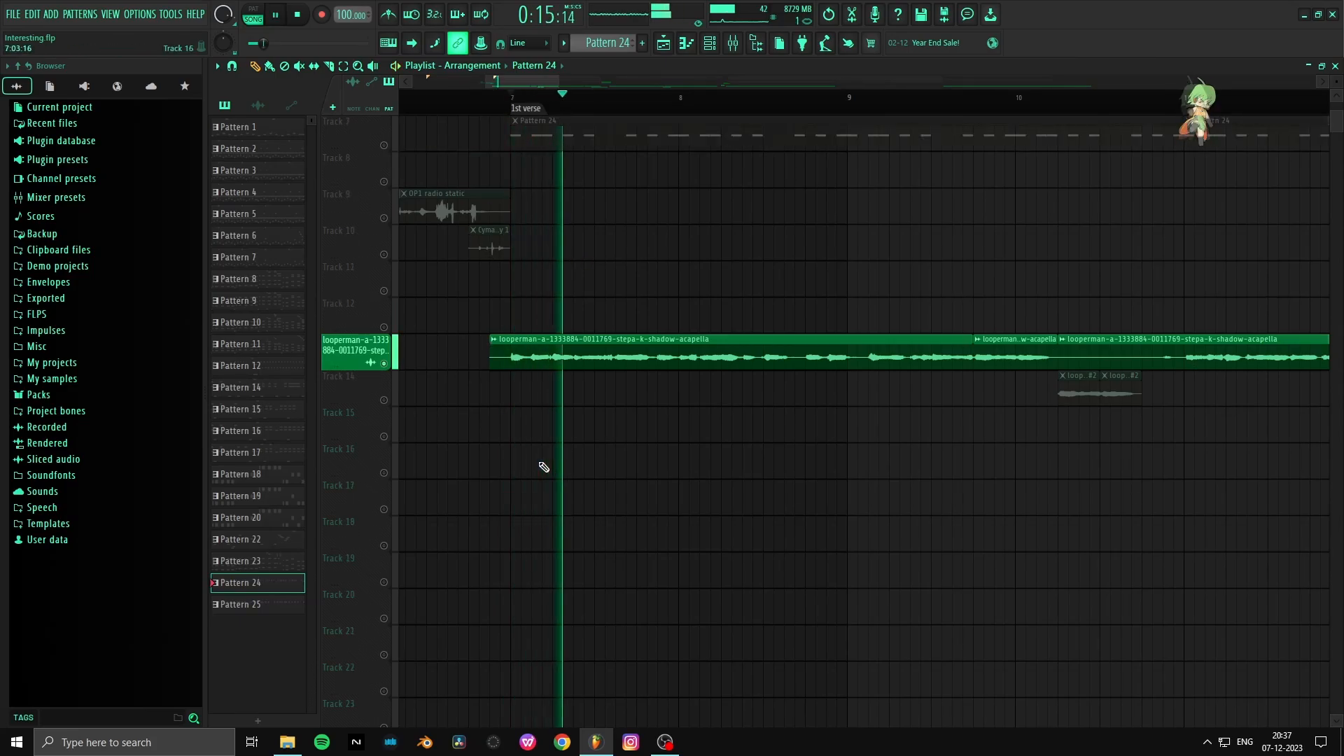
{"action": "key", "text": "space"}
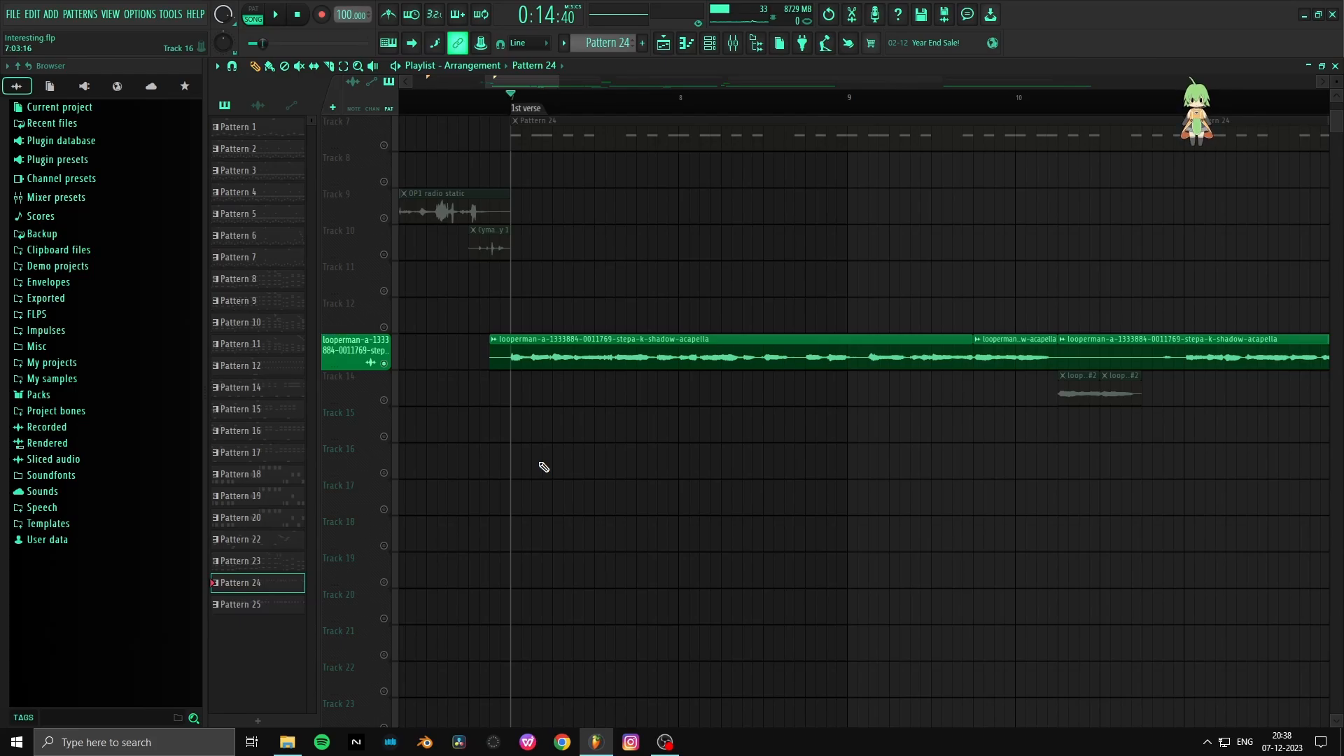
{"action": "scroll", "coordinate": [543, 104], "scroll_direction": "down", "scroll_amount": 5}
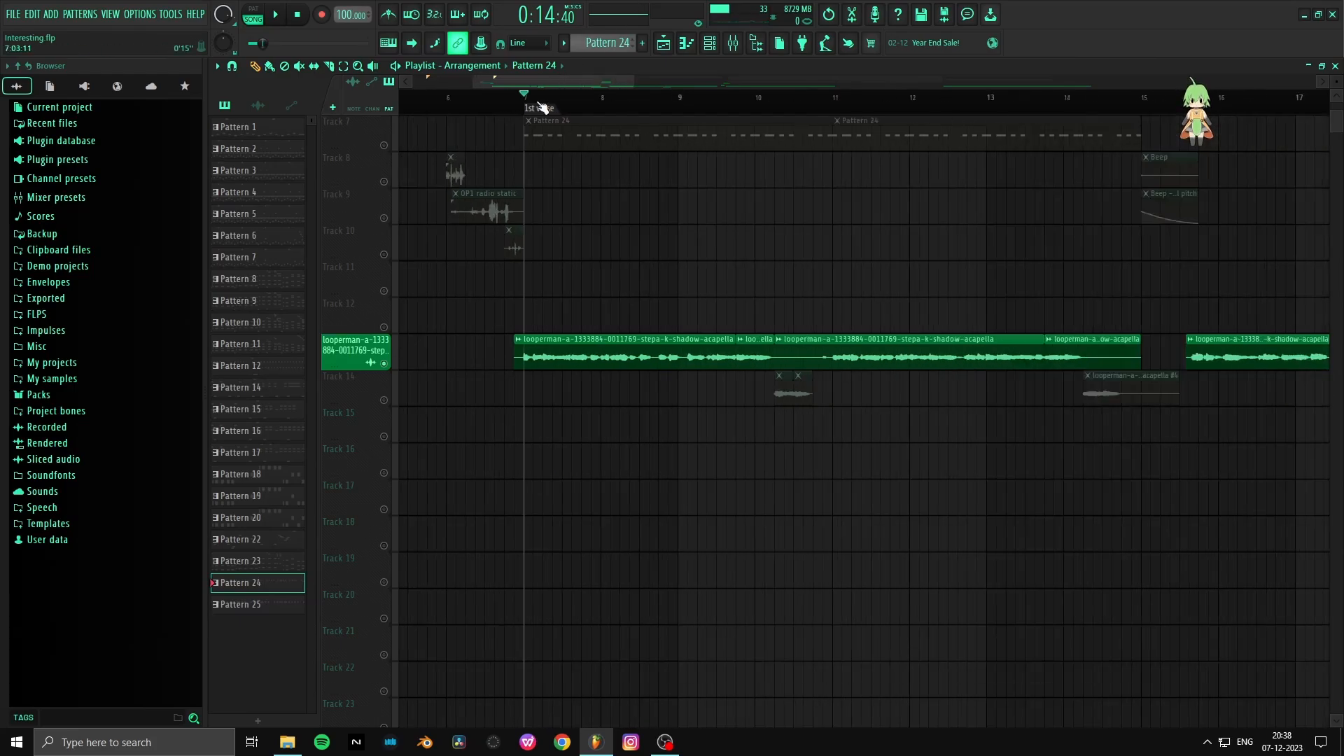
{"action": "scroll", "coordinate": [542, 105], "scroll_direction": "up", "scroll_amount": 3}
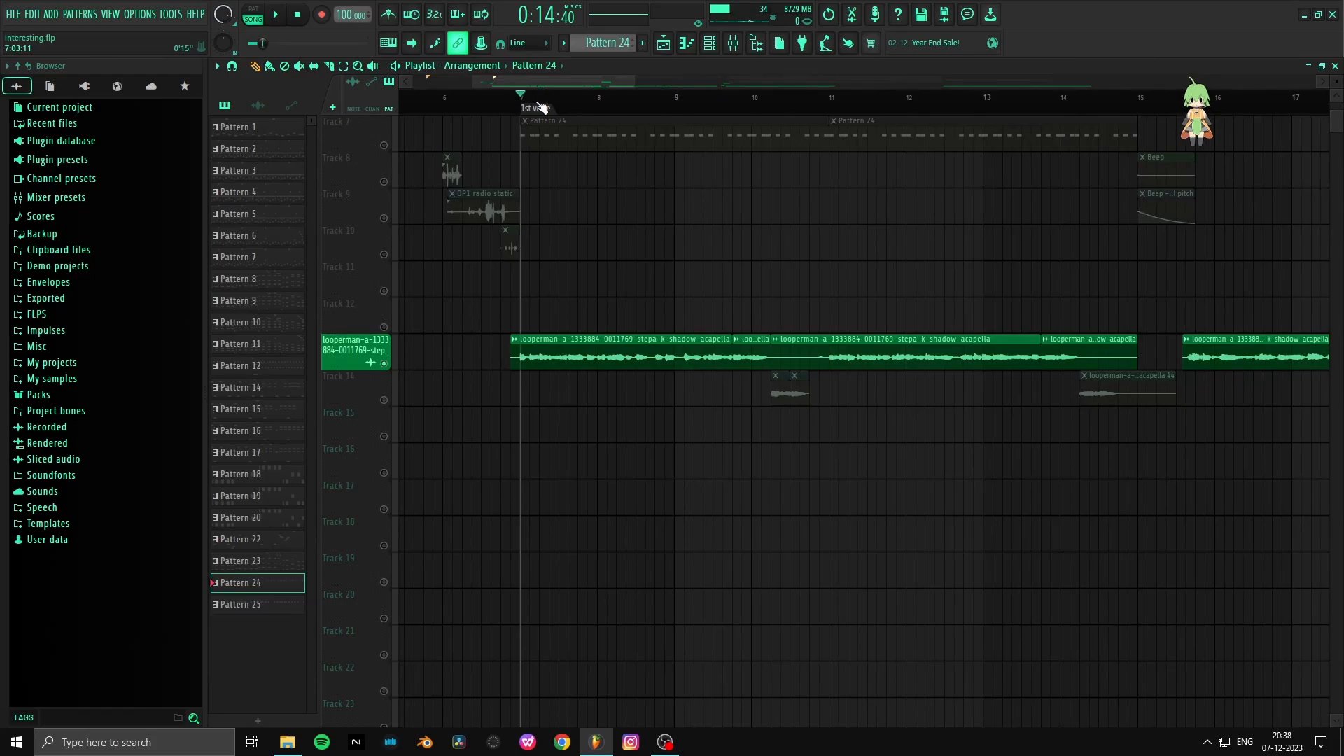
{"action": "scroll", "coordinate": [542, 105], "scroll_direction": "up", "scroll_amount": 2}
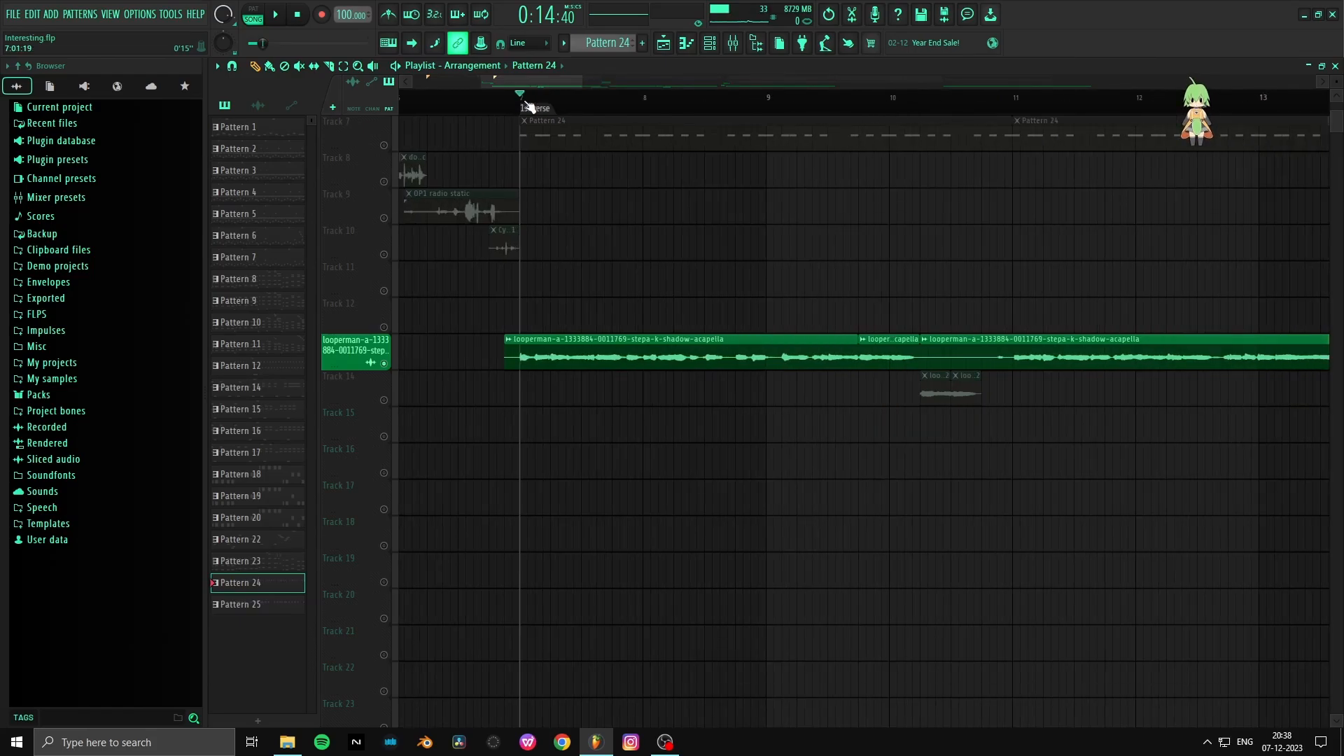
{"action": "scroll", "coordinate": [530, 106], "scroll_direction": "down", "scroll_amount": 5}
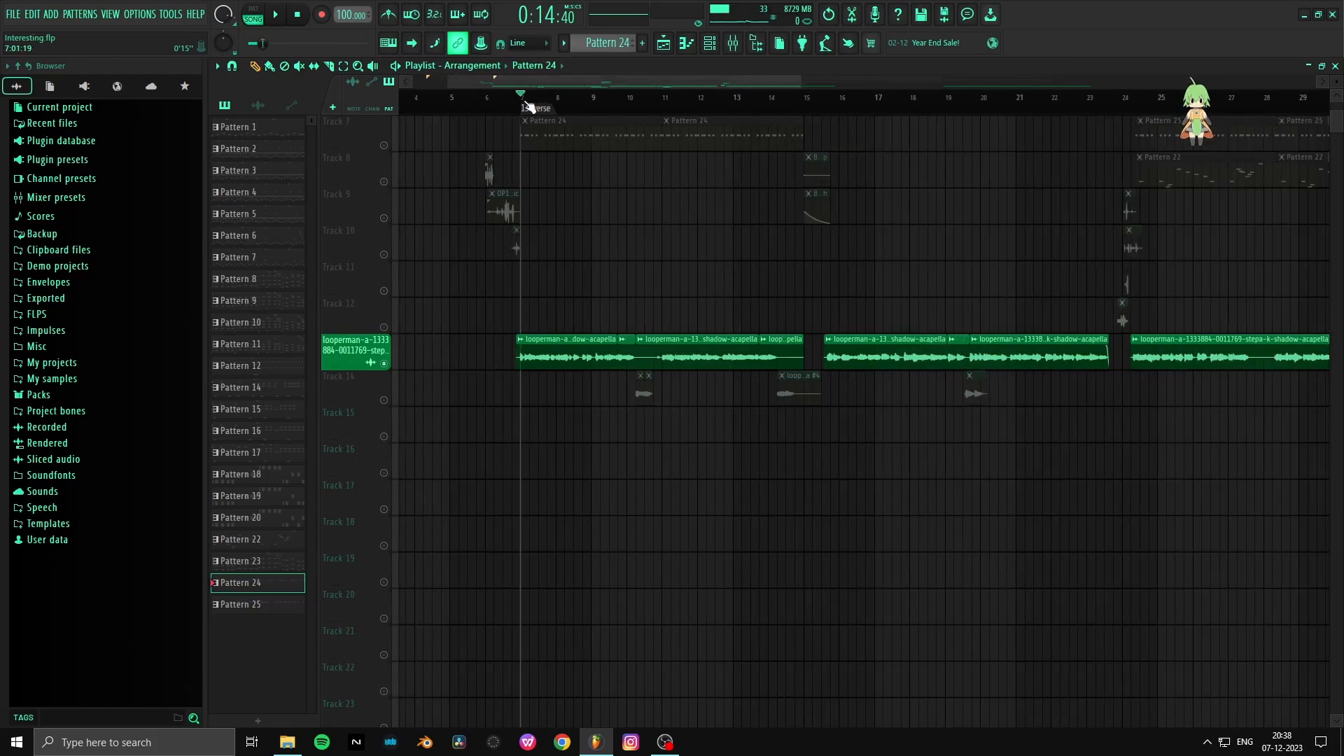
{"action": "scroll", "coordinate": [530, 106], "scroll_direction": "up", "scroll_amount": 1}
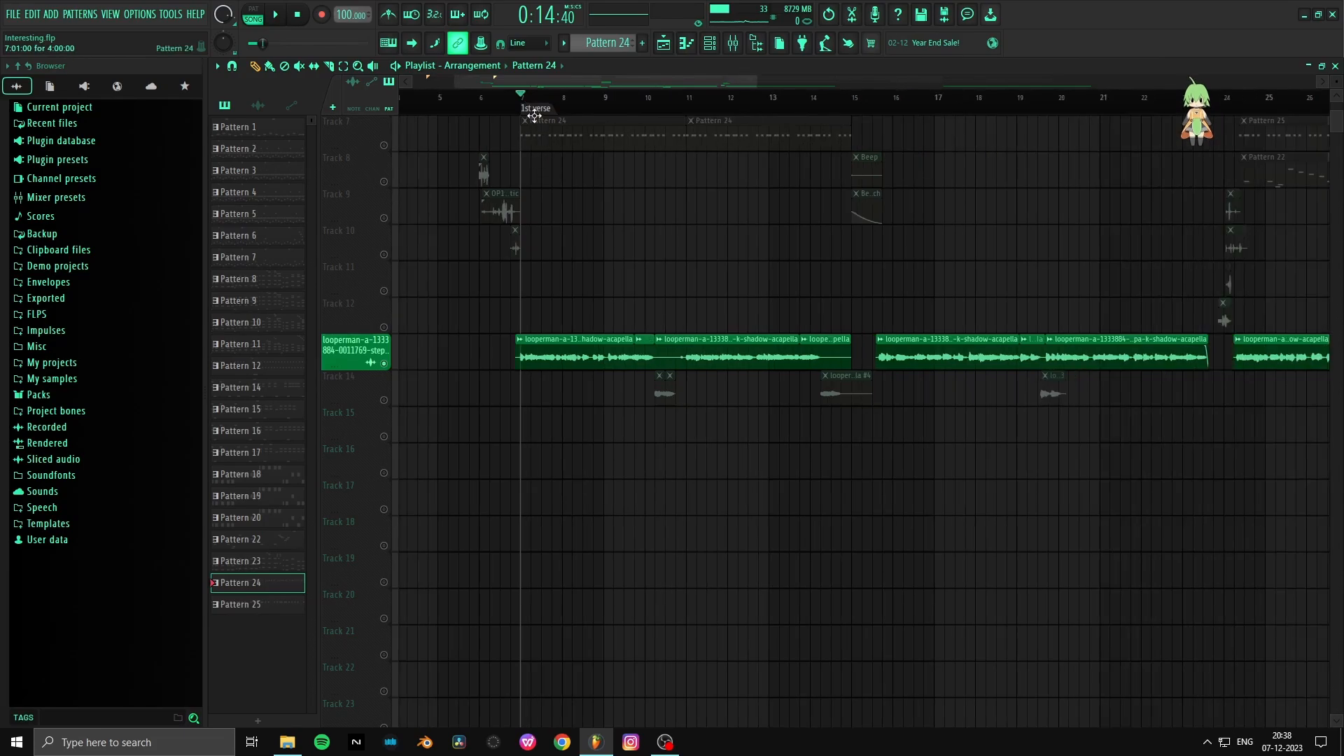
{"action": "scroll", "coordinate": [539, 112], "scroll_direction": "down", "scroll_amount": 3}
{"action": "scroll", "coordinate": [549, 224], "scroll_direction": "up", "scroll_amount": 3}
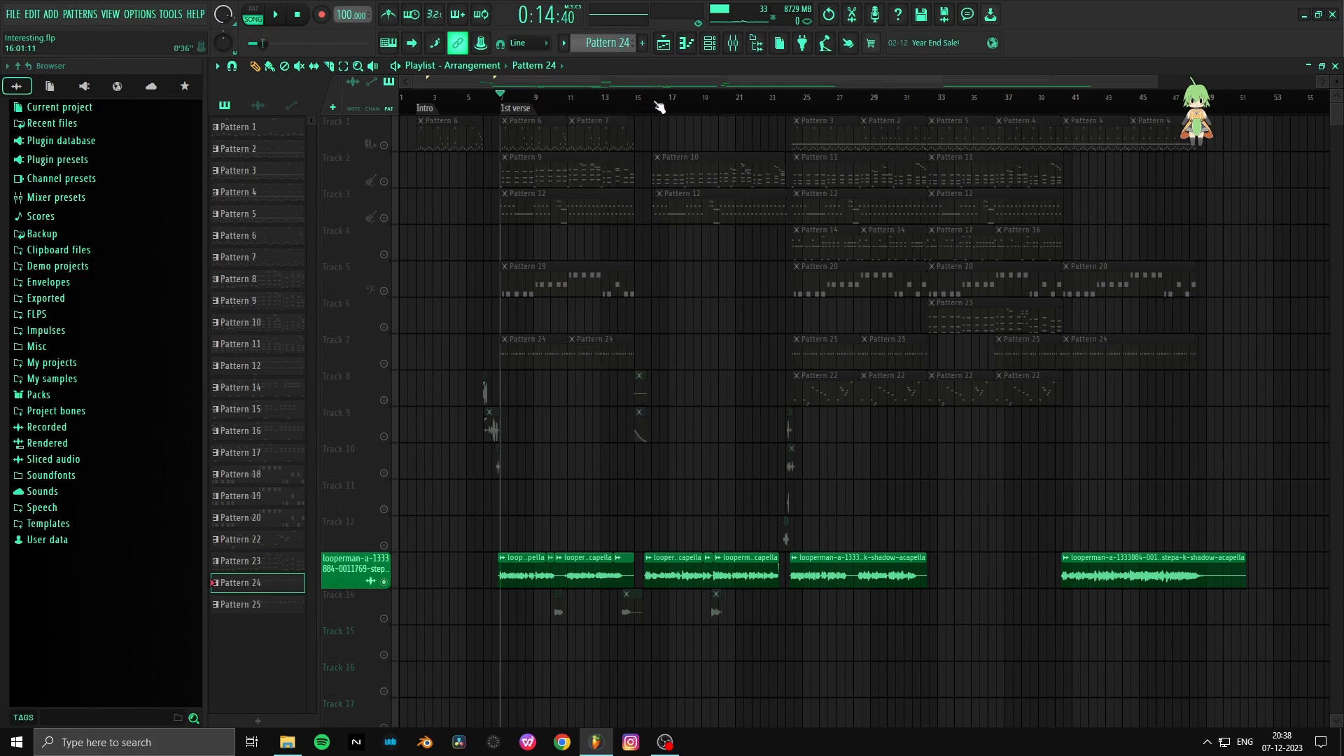
Step: Place the playhead at bar 15, isolate Tracks 8 and 9, and play the Beep clip with its channel pitch automation
{"action": "scroll", "coordinate": [657, 104], "scroll_direction": "up", "scroll_amount": 5}
{"action": "left_click", "coordinate": [574, 102]}
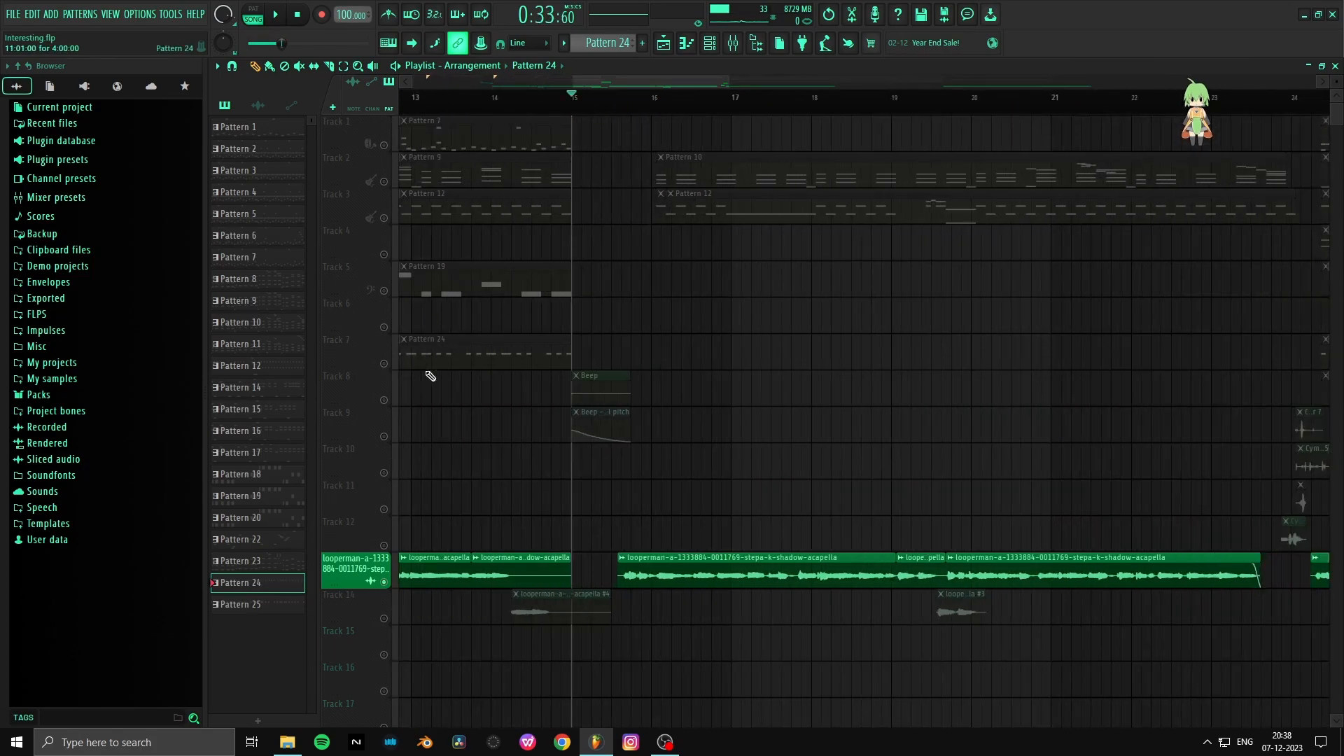
{"action": "left_click", "coordinate": [384, 400], "text": "ctrl"}
{"action": "left_click", "coordinate": [384, 436], "text": "ctrl"}
{"action": "left_click", "coordinate": [384, 400]}
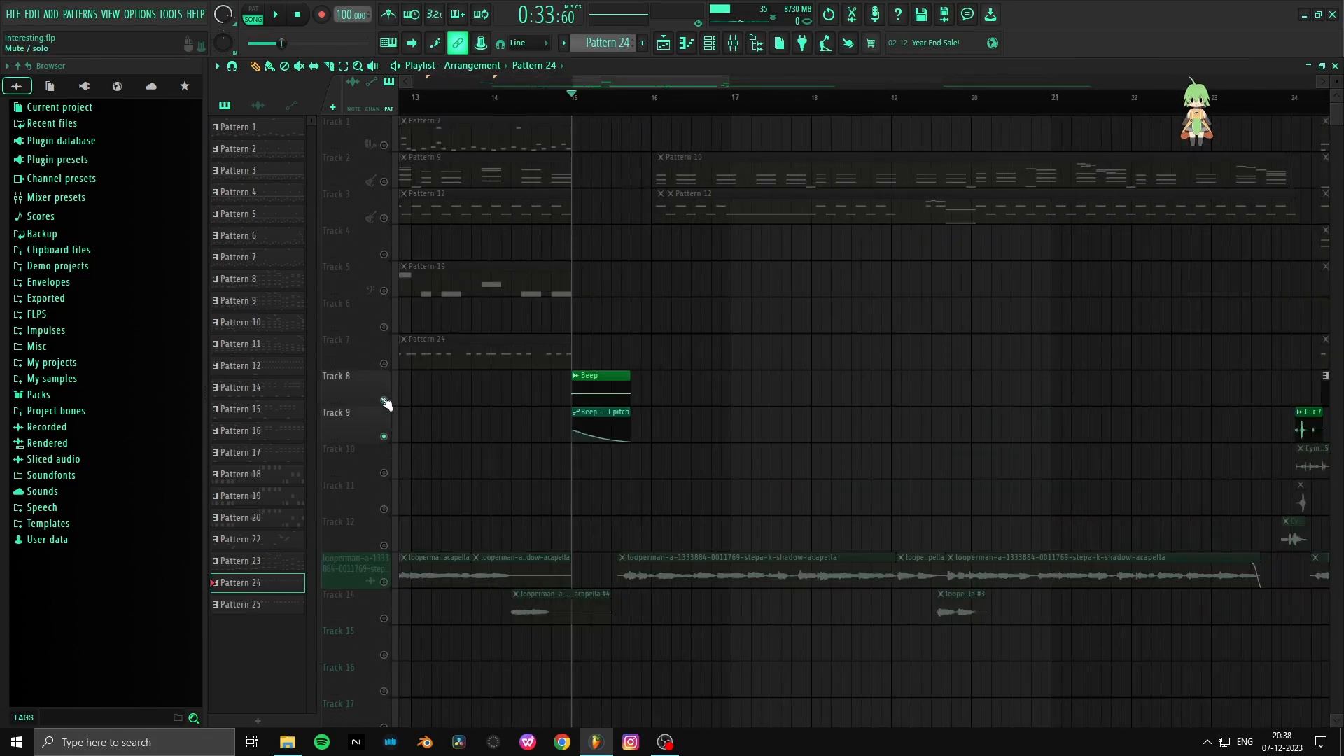
{"action": "key", "text": "space"}
{"action": "key", "text": "space"}
Step: Solo the looperman shadow acapella track again and play it briefly from bar 15
{"action": "scroll", "coordinate": [444, 462], "scroll_direction": "down", "scroll_amount": 3}
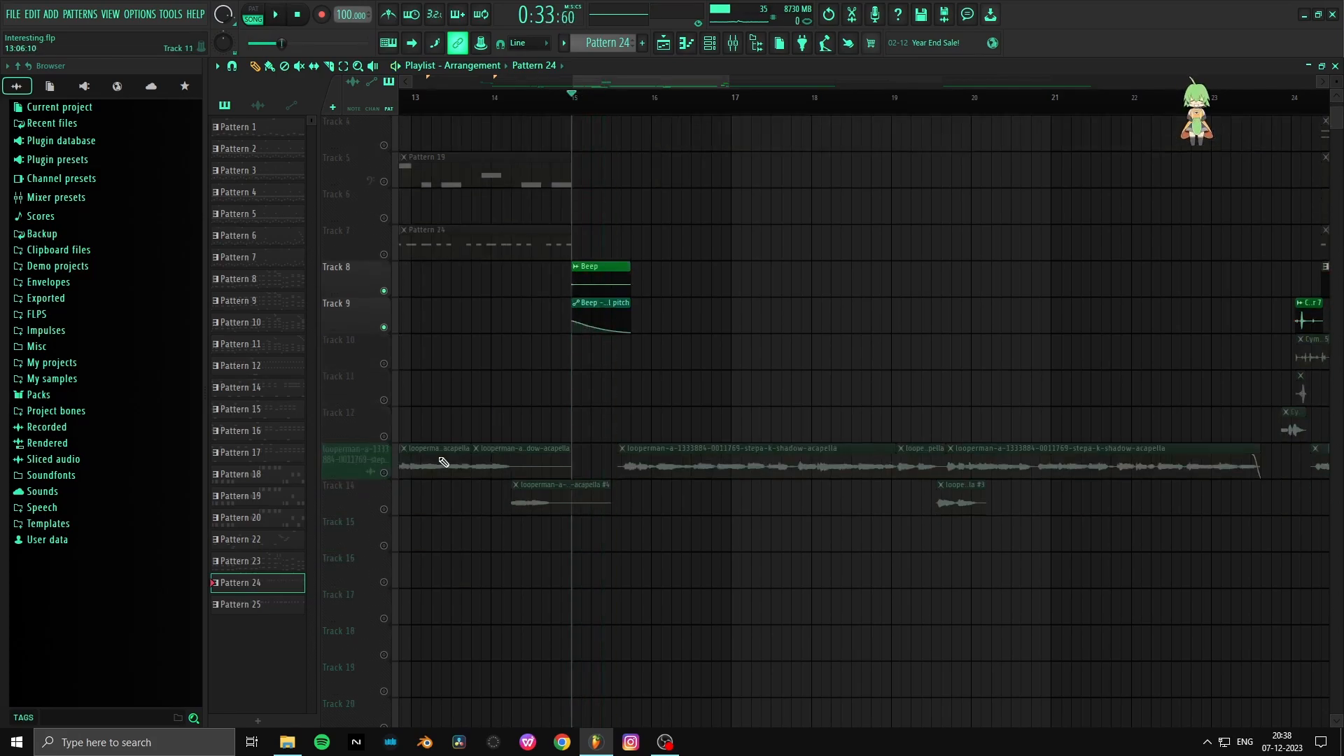
{"action": "left_click", "coordinate": [383, 473], "text": "ctrl"}
{"action": "key", "text": "space"}
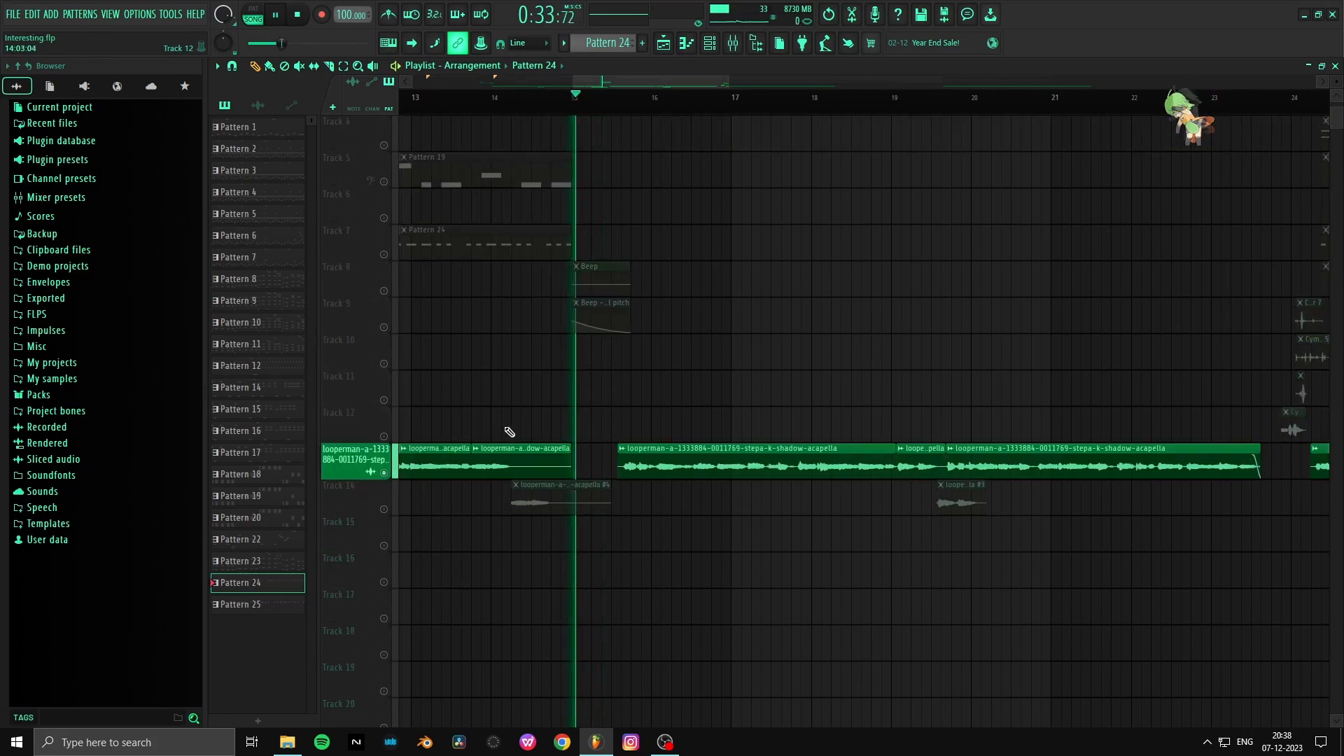
{"action": "key", "text": "space"}
Step: Return the playhead to the 1st verse marker and examine the acapella vocal clips in that section
{"action": "scroll", "coordinate": [471, 105], "scroll_direction": "down", "scroll_amount": 6}
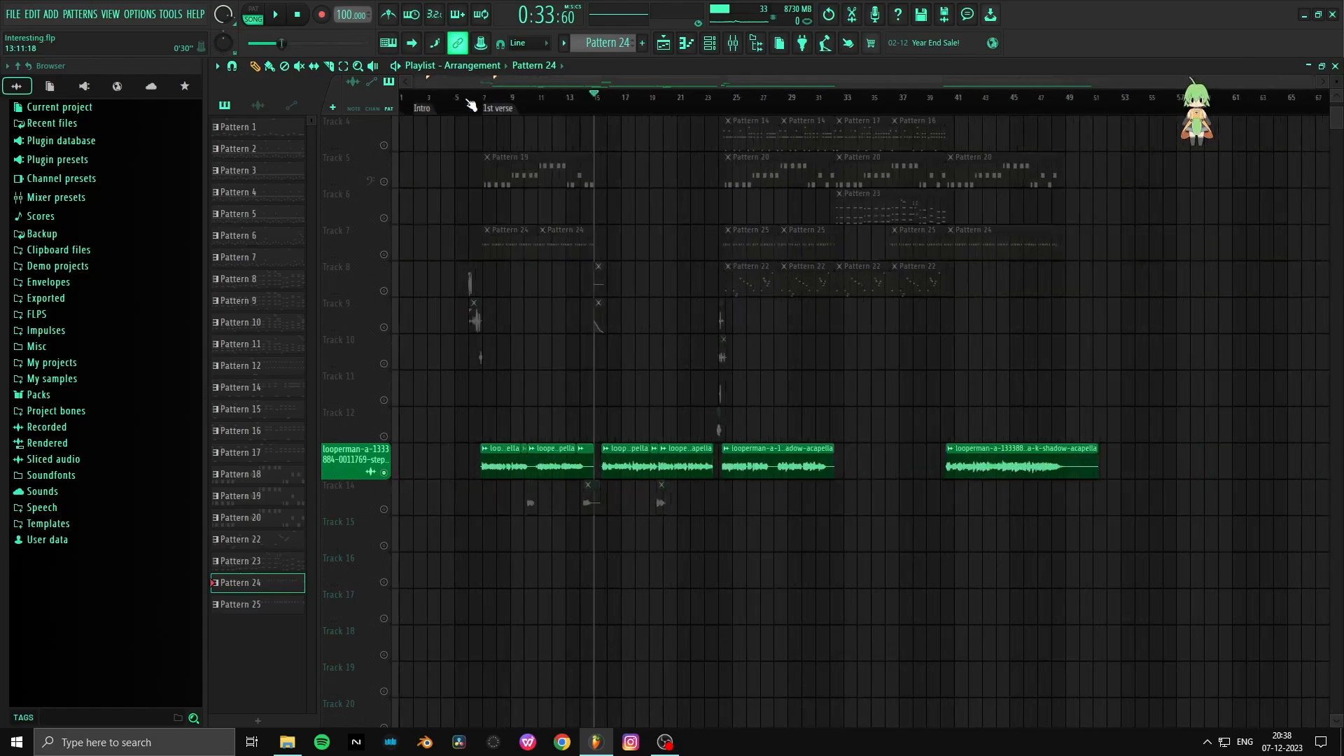
{"action": "left_click", "coordinate": [494, 104]}
{"action": "scroll", "coordinate": [490, 105], "scroll_direction": "up", "scroll_amount": 6}
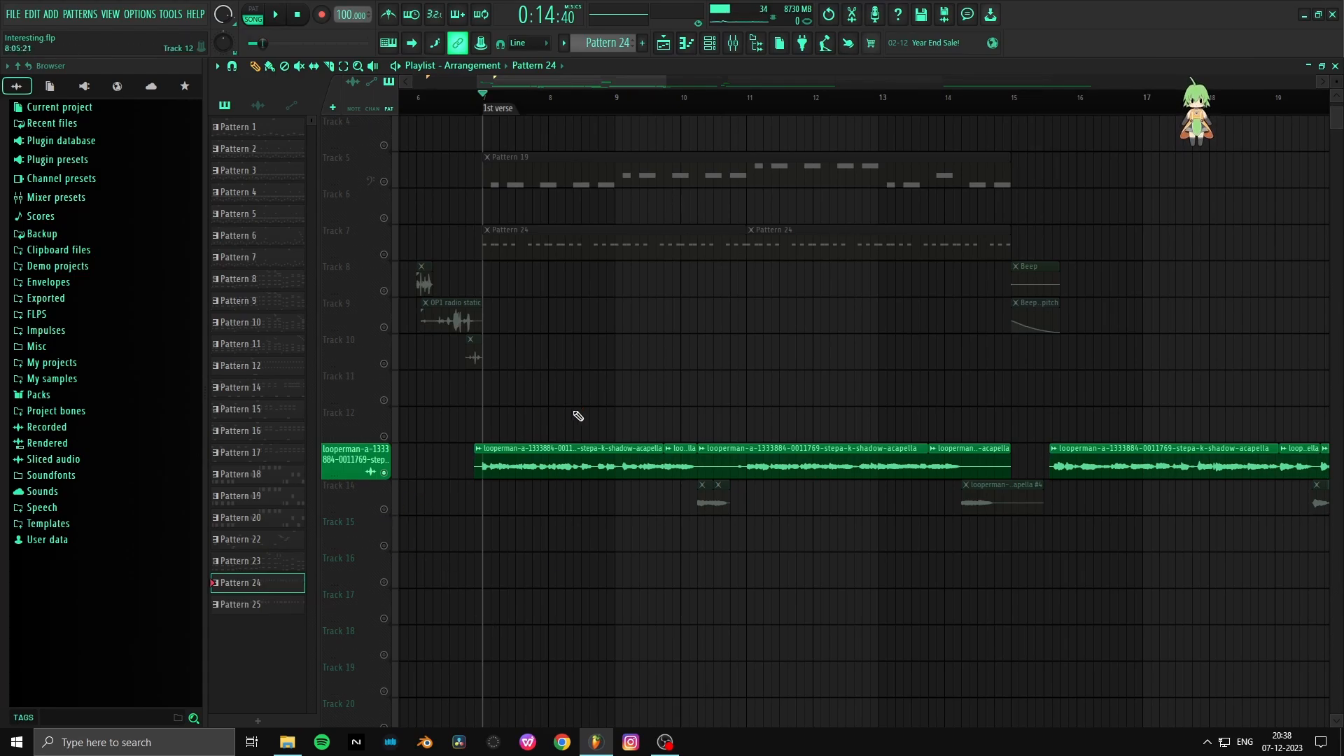
{"action": "scroll", "coordinate": [490, 102], "scroll_direction": "up", "scroll_amount": 3}
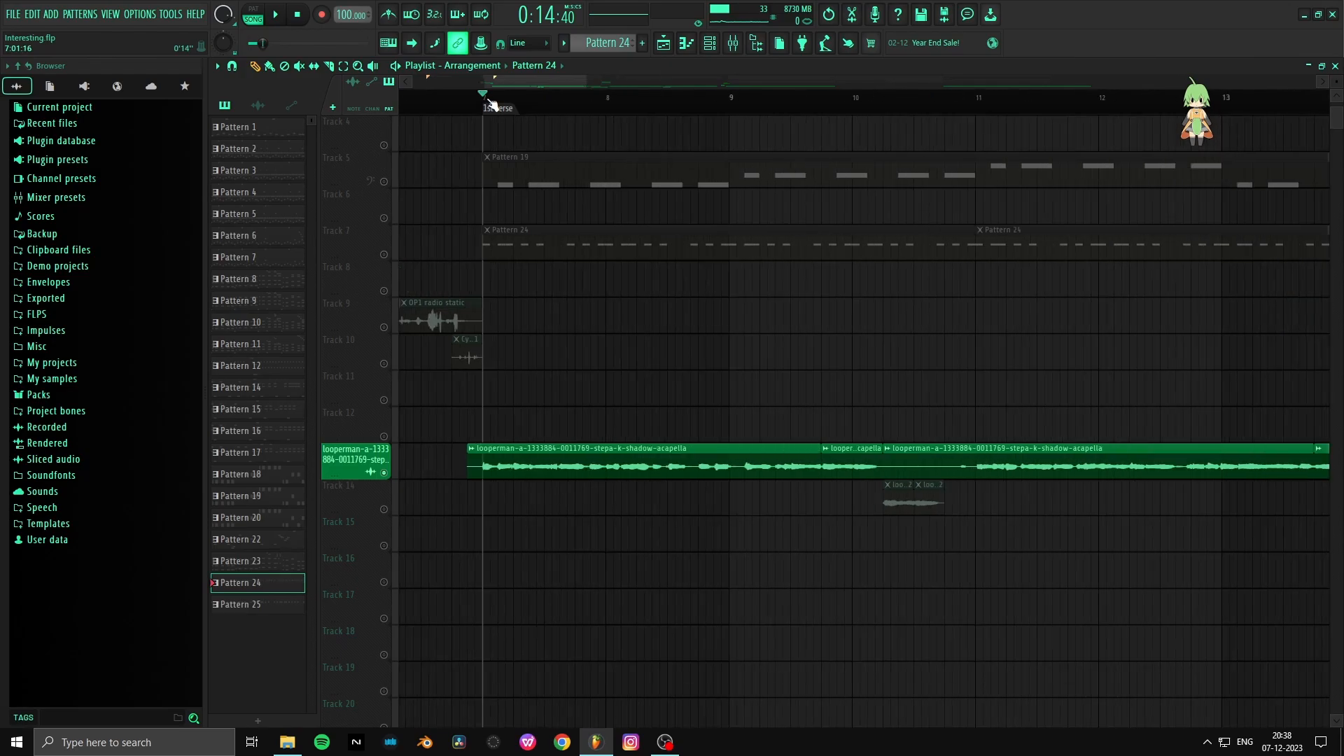
{"action": "scroll", "coordinate": [490, 103], "scroll_direction": "down", "scroll_amount": 3}
{"action": "scroll", "coordinate": [490, 102], "scroll_direction": "up", "scroll_amount": 3}
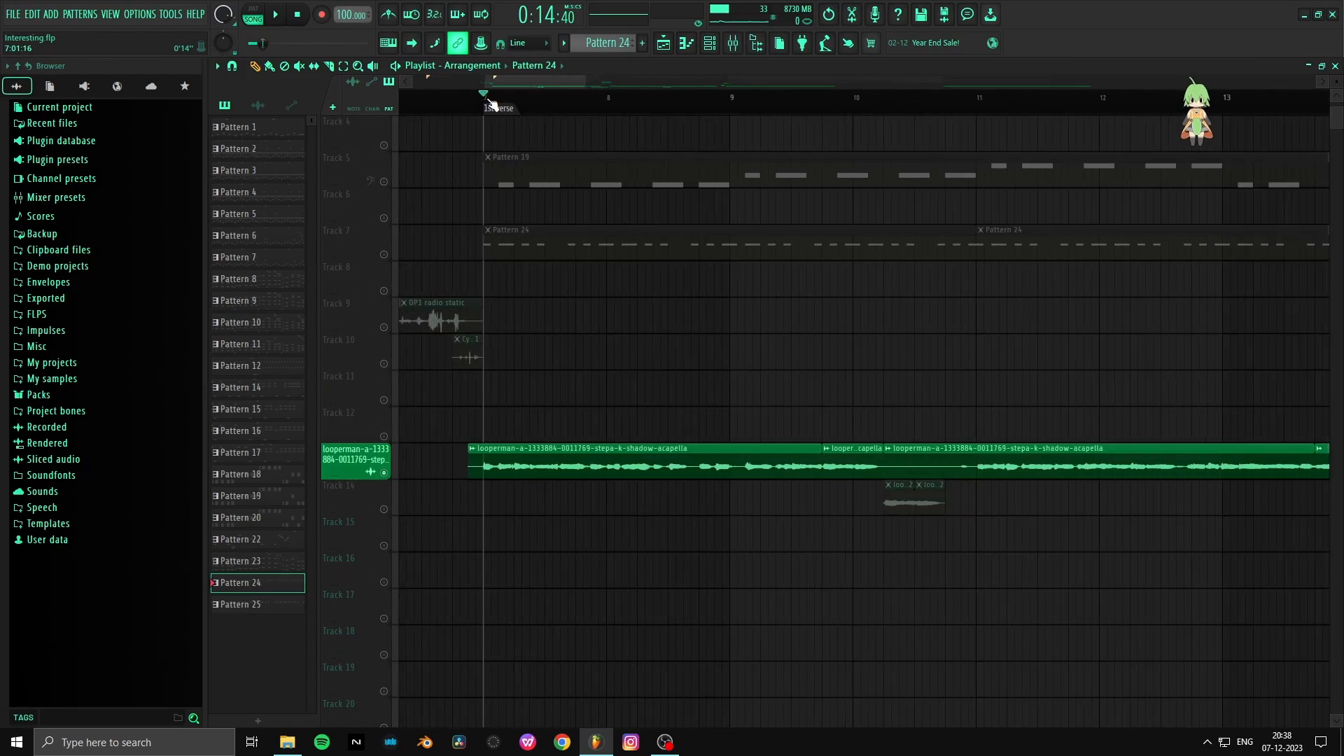
{"action": "scroll", "coordinate": [490, 102], "scroll_direction": "up", "scroll_amount": 2}
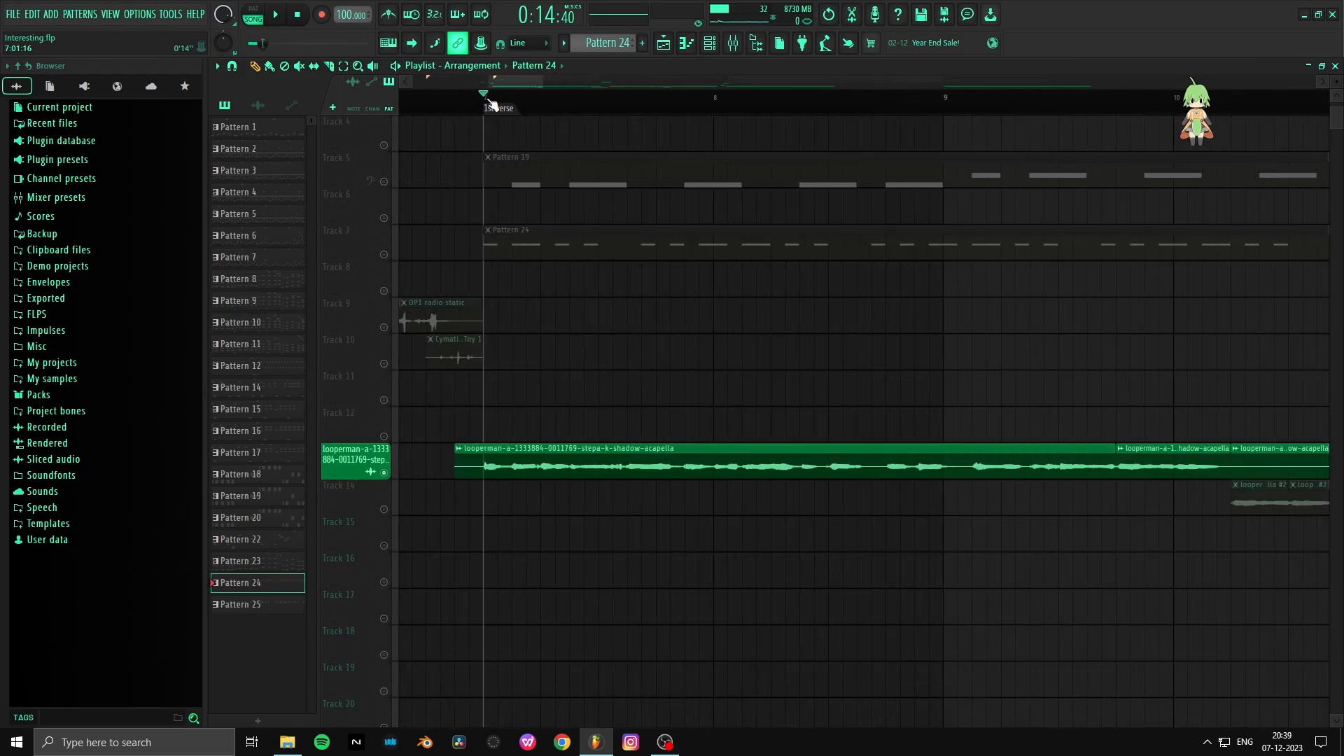
{"action": "scroll", "coordinate": [540, 444], "scroll_direction": "up", "scroll_amount": 1}
{"action": "scroll", "coordinate": [539, 438], "scroll_direction": "down", "scroll_amount": 5}
{"action": "scroll", "coordinate": [540, 438], "scroll_direction": "up", "scroll_amount": 1}
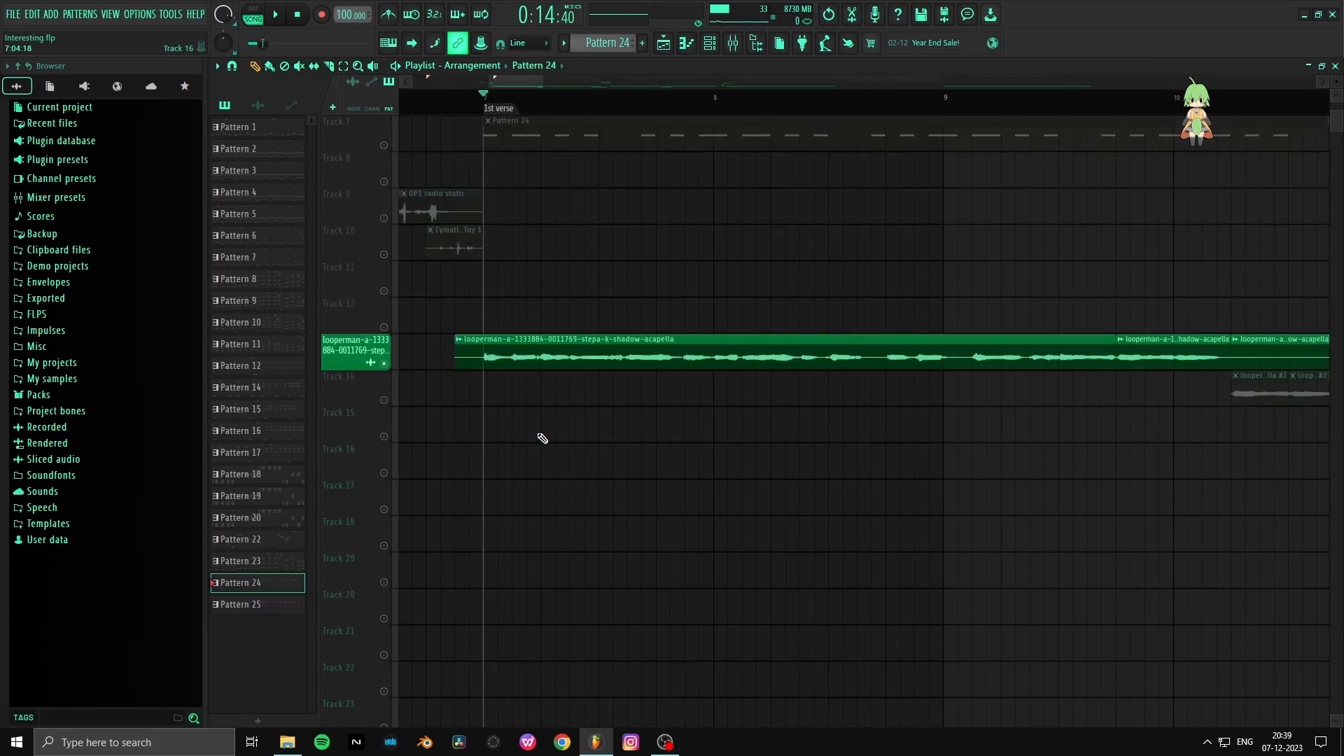
Step: Switch to the Slice tool, place the playhead at the vocal cut before bar 10, and examine the cuts up to bar 16
{"action": "key", "text": "c"}
{"action": "scroll", "coordinate": [532, 112], "scroll_direction": "down", "scroll_amount": 2}
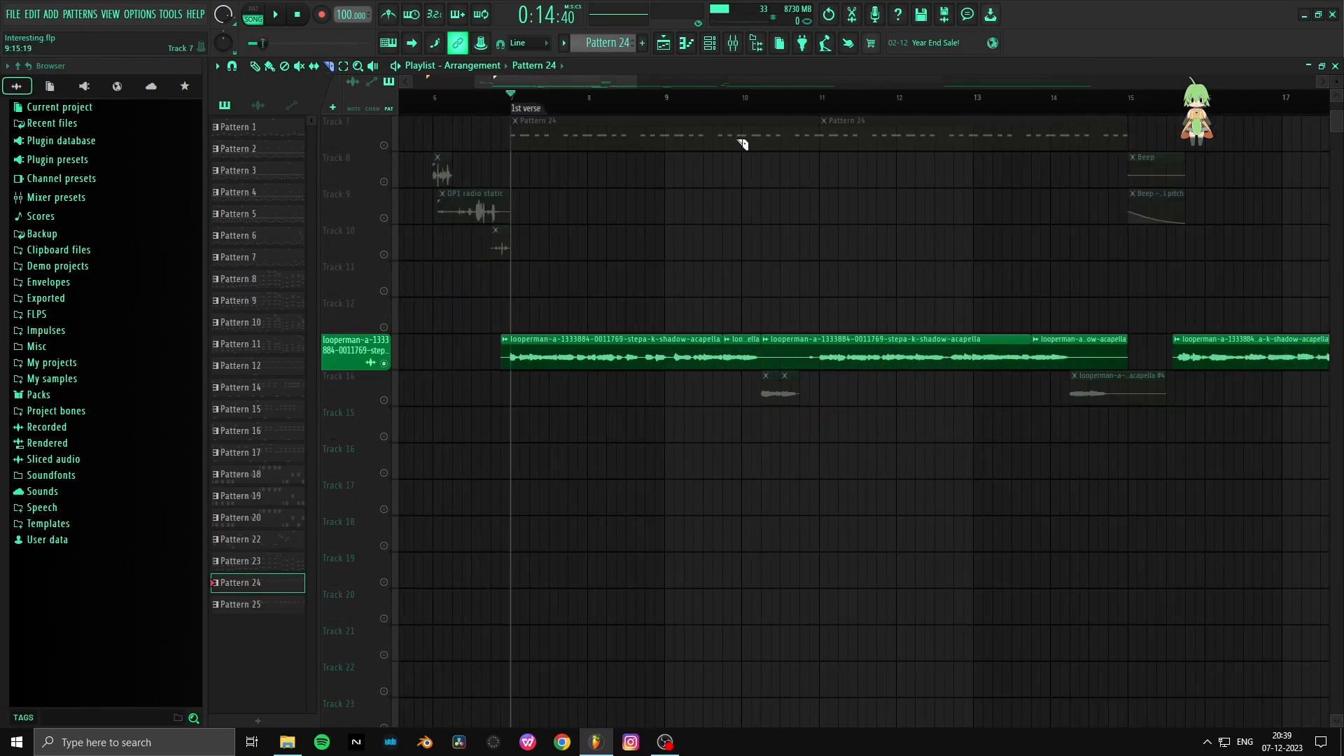
{"action": "left_click", "coordinate": [723, 109]}
{"action": "scroll", "coordinate": [733, 109], "scroll_direction": "up", "scroll_amount": 2}
{"action": "scroll", "coordinate": [733, 109], "scroll_direction": "up", "scroll_amount": 1}
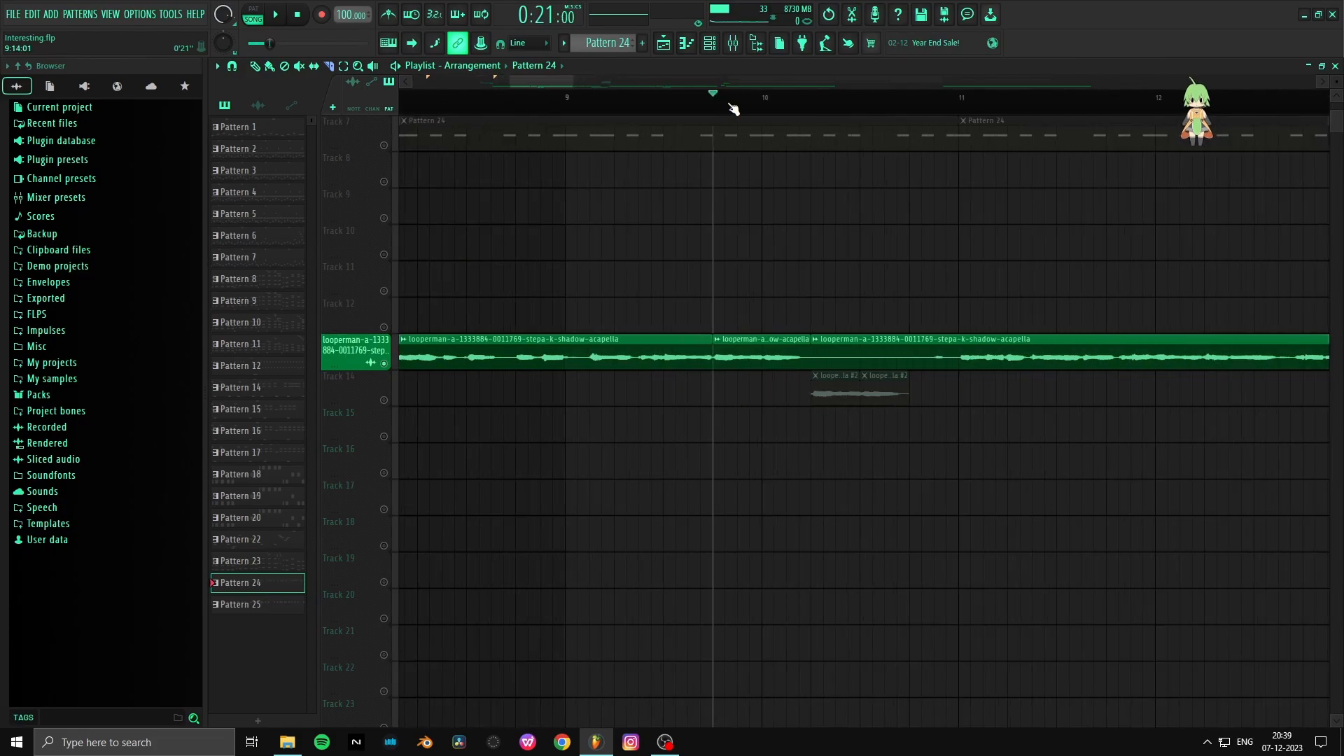
{"action": "scroll", "coordinate": [737, 112], "scroll_direction": "down", "scroll_amount": 3}
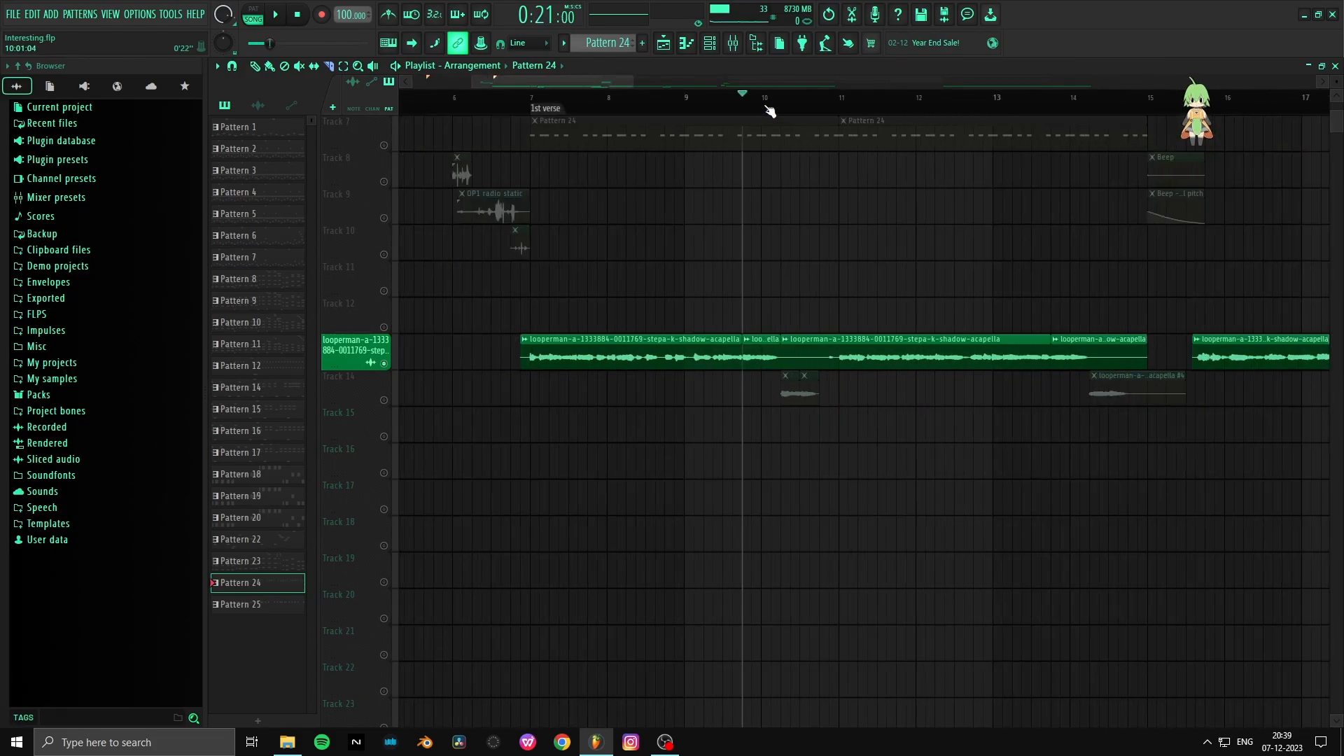
{"action": "scroll", "coordinate": [945, 106], "scroll_direction": "down", "scroll_amount": 2}
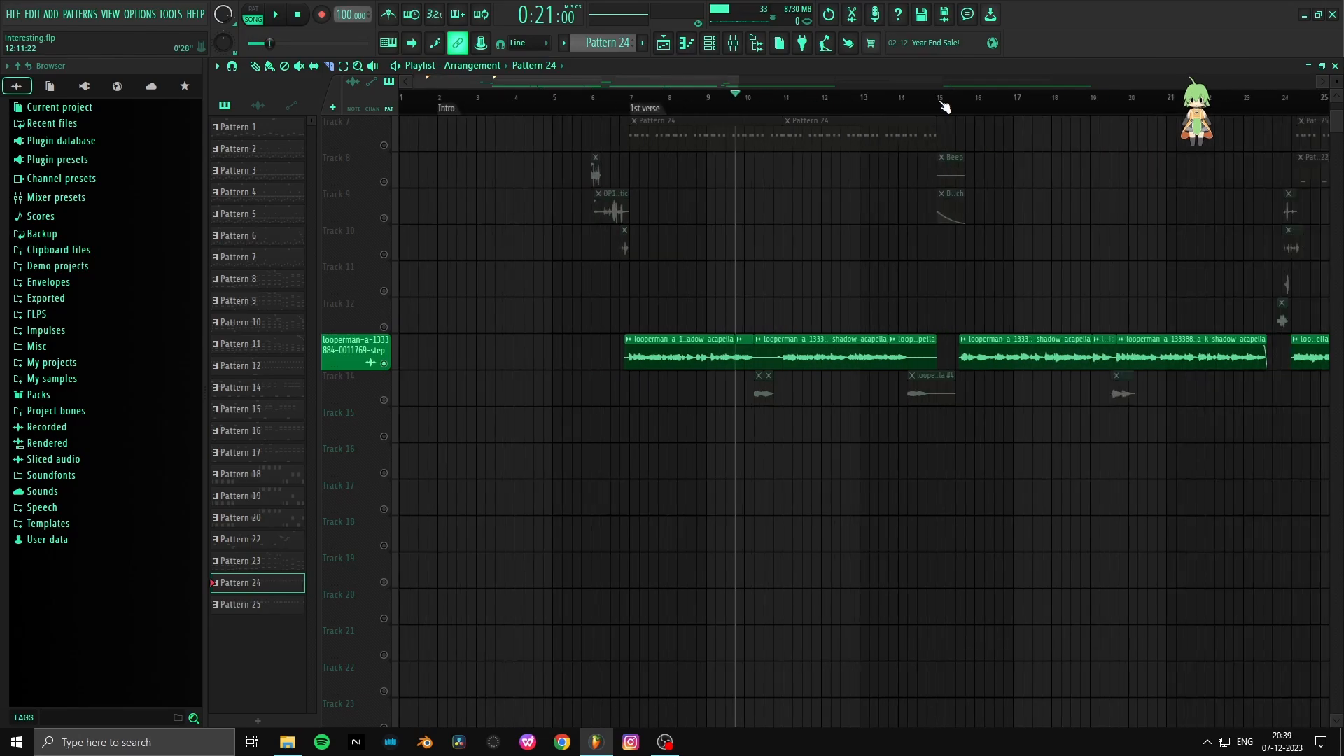
{"action": "scroll", "coordinate": [964, 101], "scroll_direction": "up", "scroll_amount": 2}
{"action": "scroll", "coordinate": [1051, 294], "scroll_direction": "up", "scroll_amount": 3}
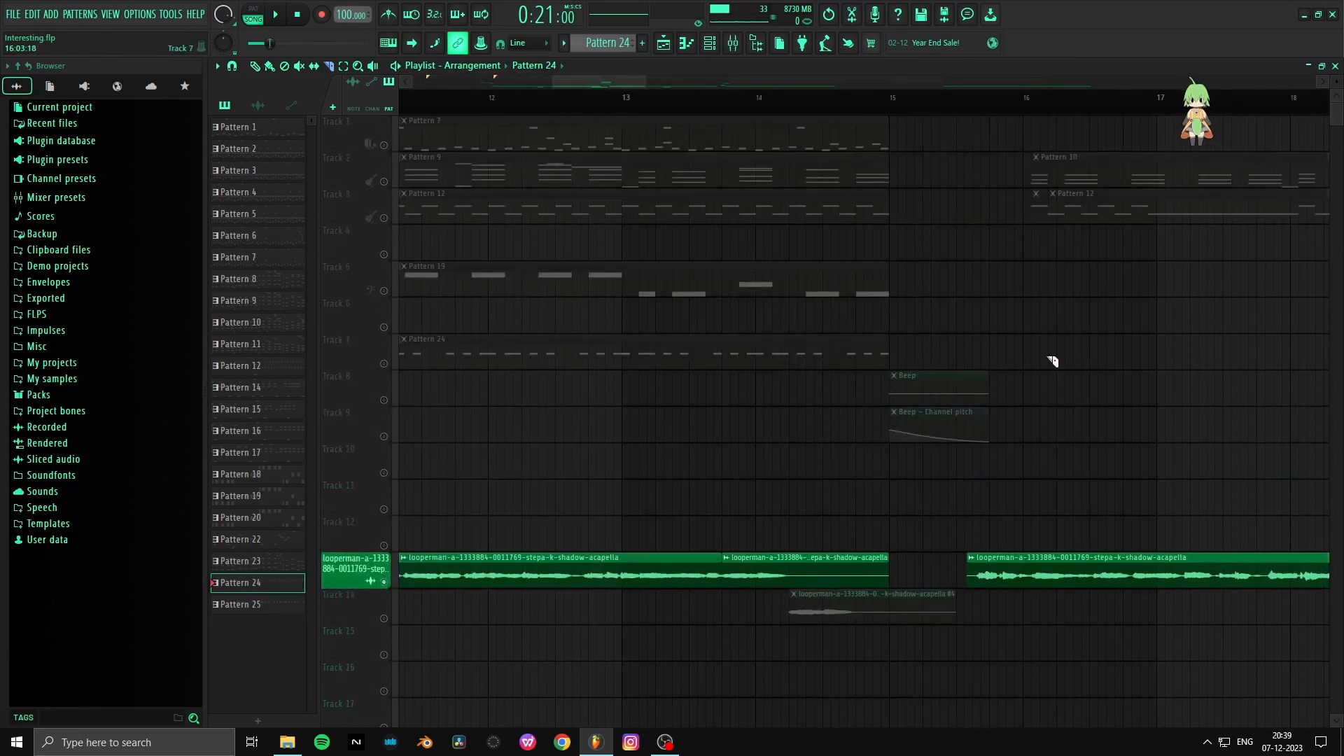
Step: Save the project and move the playhead to the section that starts after bar 24
{"action": "key", "text": "ctrl+s"}
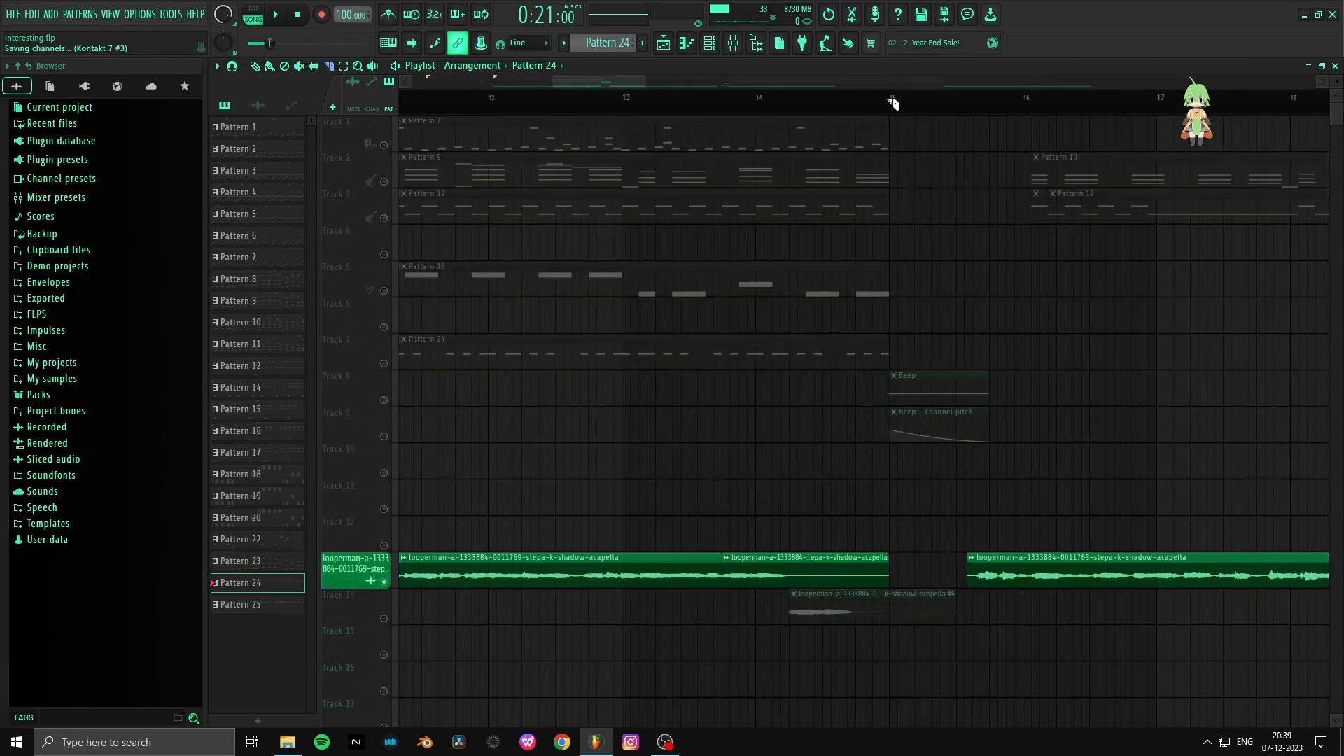
{"action": "scroll", "coordinate": [918, 108], "scroll_direction": "down", "scroll_amount": 5}
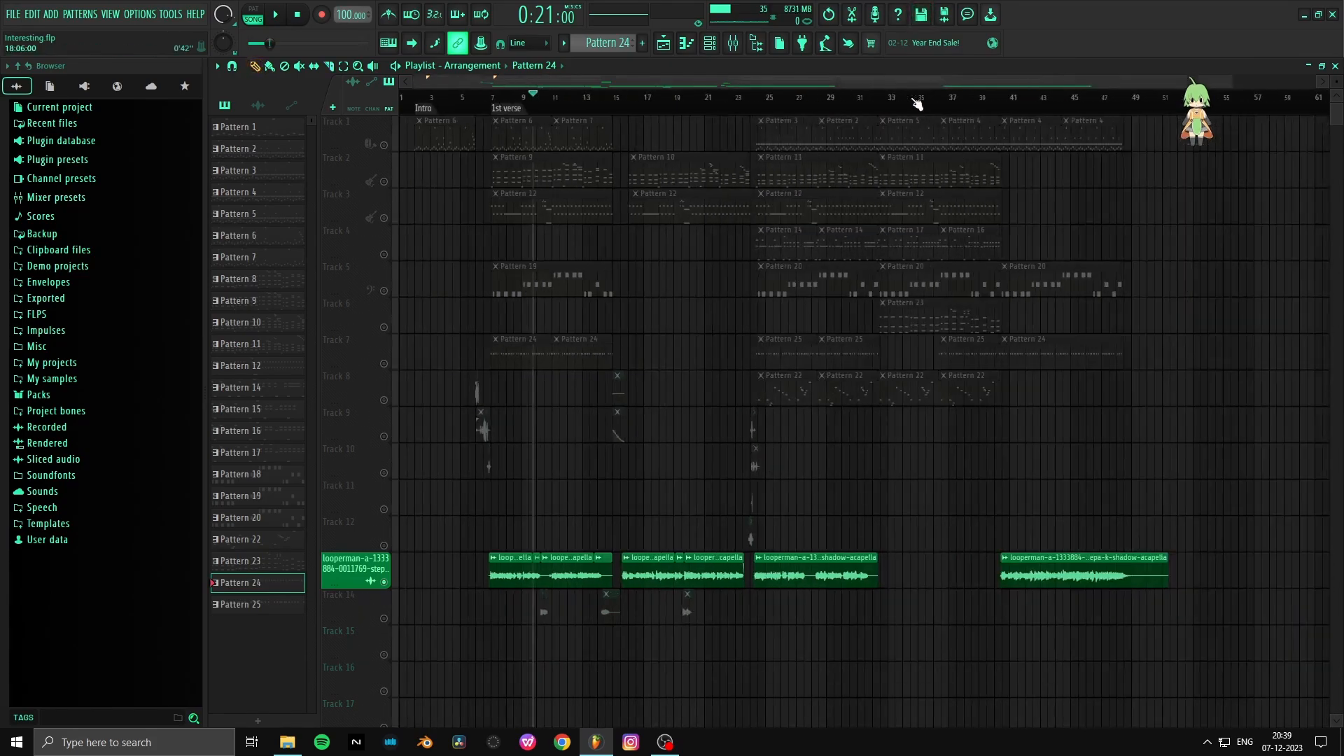
{"action": "left_click", "coordinate": [758, 111]}
{"action": "scroll", "coordinate": [759, 111], "scroll_direction": "up", "scroll_amount": 3}
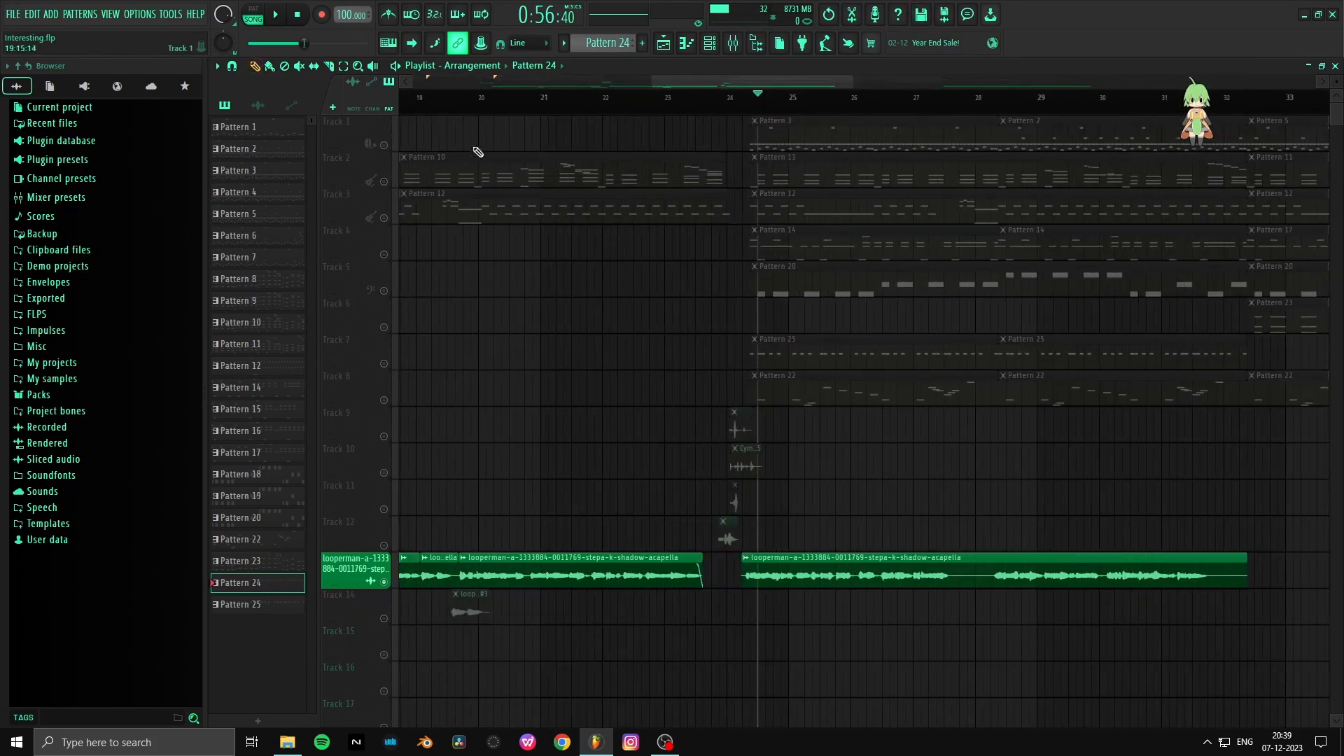
Step: Solo Track 1, set the playhead to the start of Pattern 3 after bar 24, and play the pattern
{"action": "left_click", "coordinate": [393, 150]}
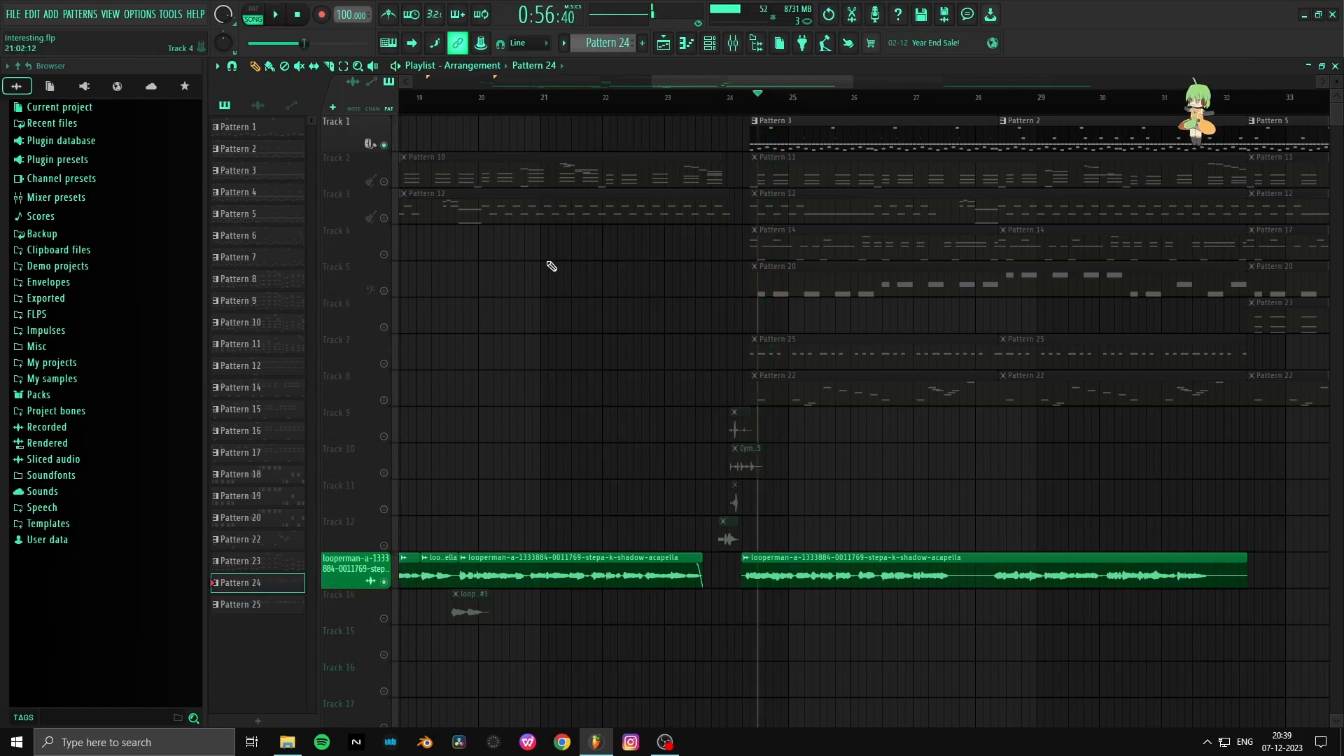
{"action": "right_click", "coordinate": [384, 145]}
{"action": "key", "text": "space"}
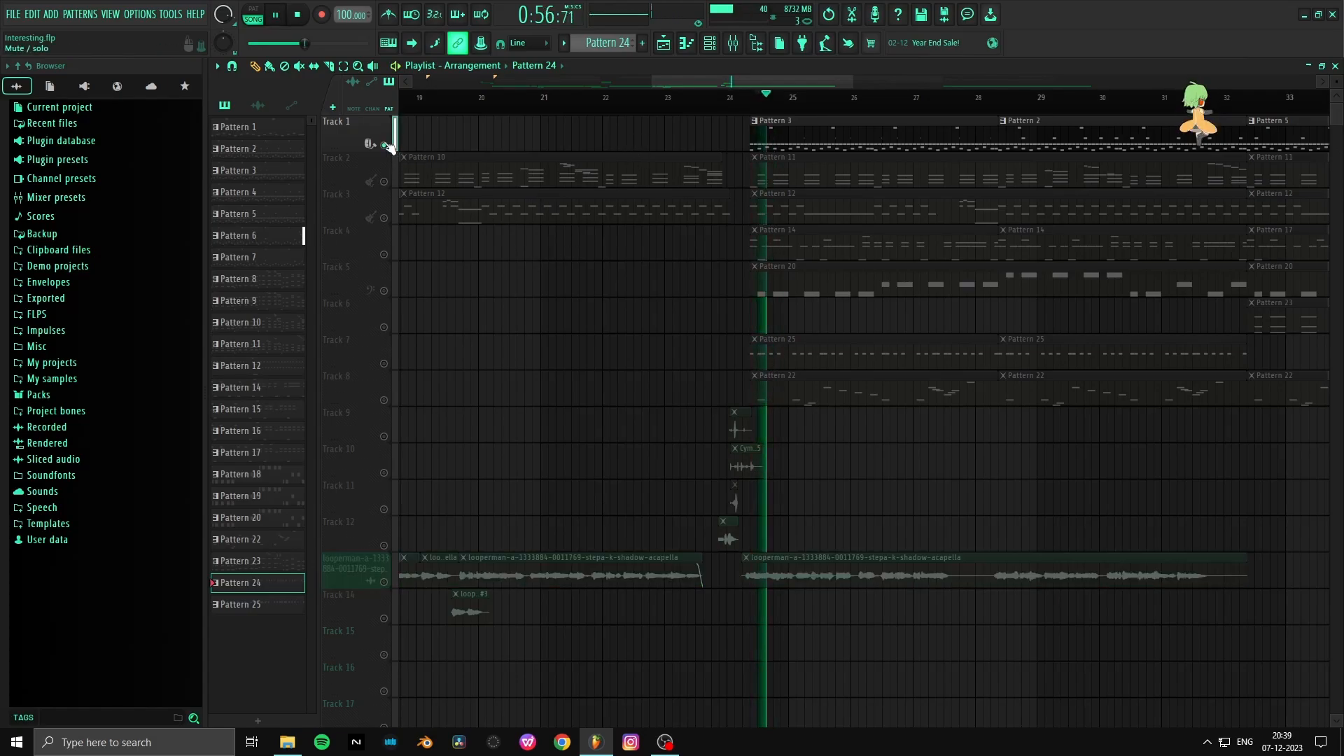
{"action": "left_click", "coordinate": [759, 105]}
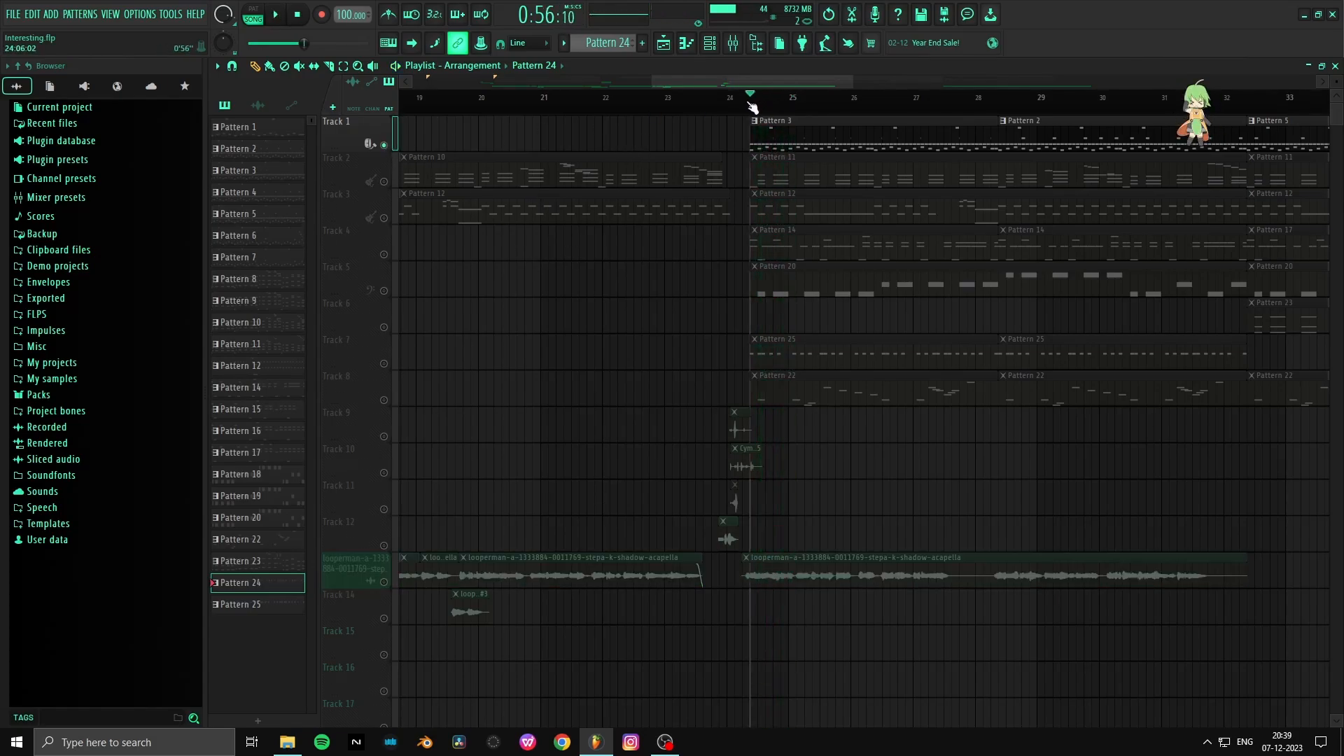
{"action": "scroll", "coordinate": [753, 105], "scroll_direction": "up", "scroll_amount": 1}
{"action": "scroll", "coordinate": [753, 105], "scroll_direction": "up", "scroll_amount": 1}
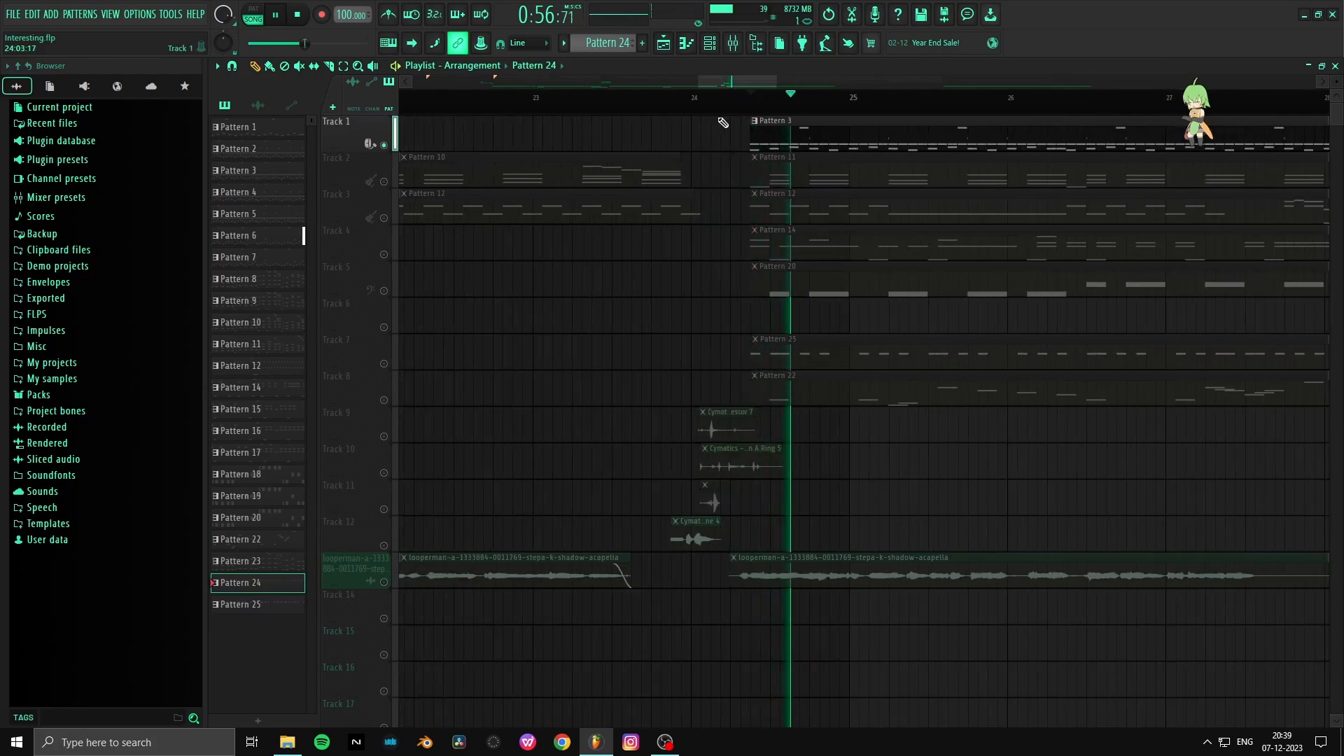
Step: Solo Track 2 and Track 3 in turn to audition Pattern 11 and Pattern 12 in the section after bar 24
{"action": "right_click", "coordinate": [385, 181]}
{"action": "key", "text": "space"}
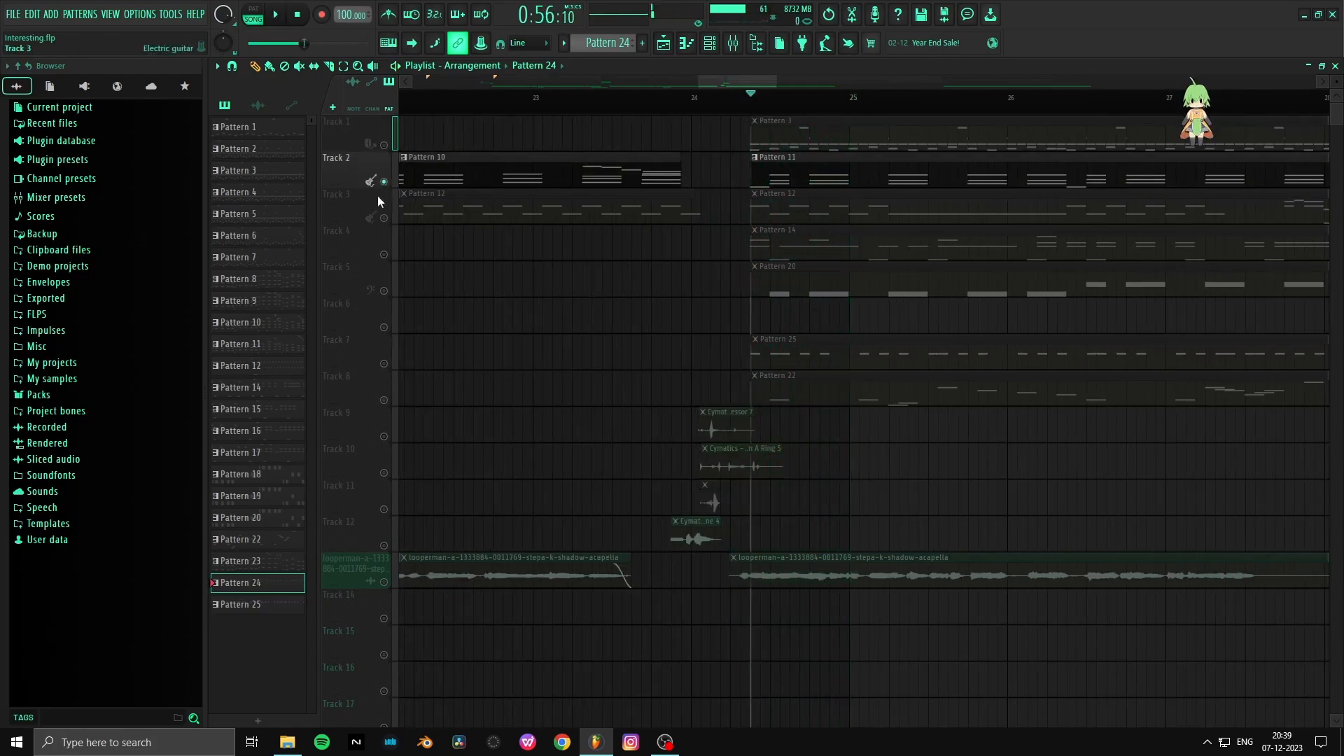
{"action": "right_click", "coordinate": [384, 218]}
{"action": "key", "text": "space"}
Step: Solo Track 4 and Track 5 in turn, playing Pattern 14 and Pattern 20 and stopping playback after each
{"action": "right_click", "coordinate": [385, 254]}
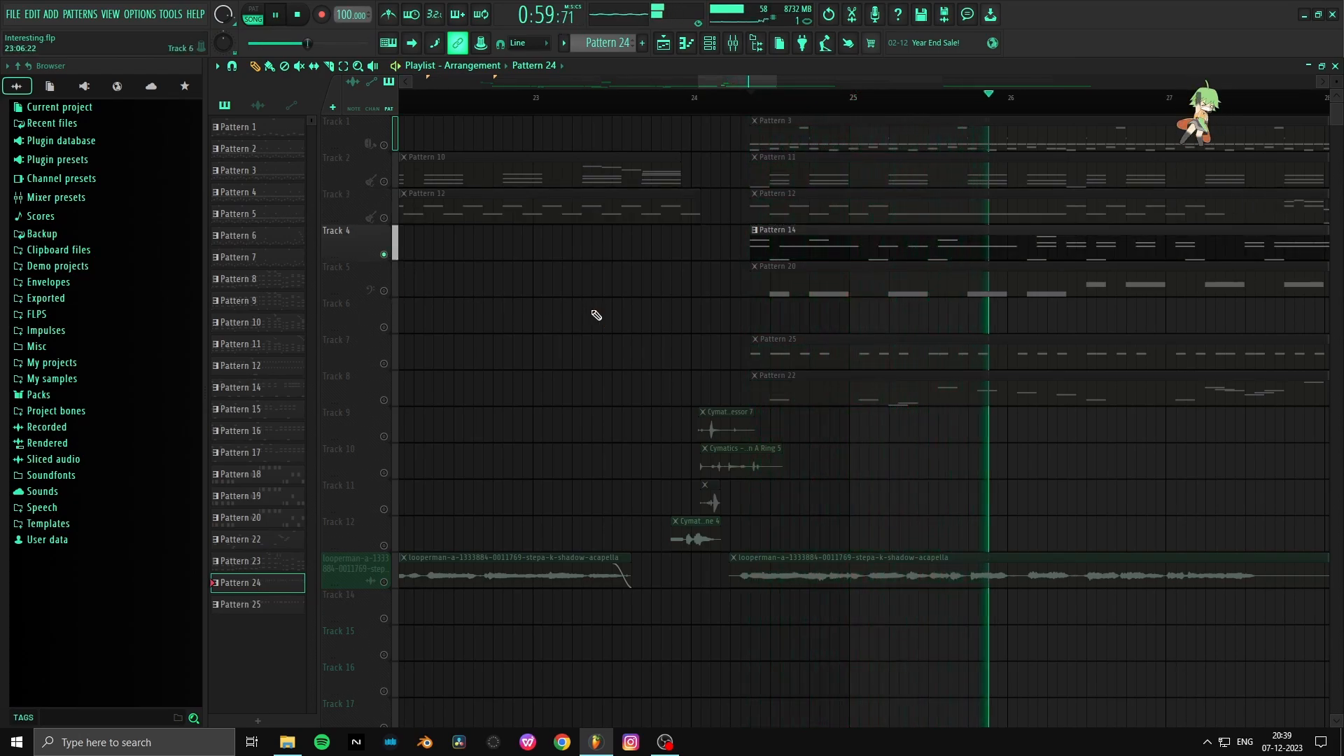
{"action": "key", "text": "space"}
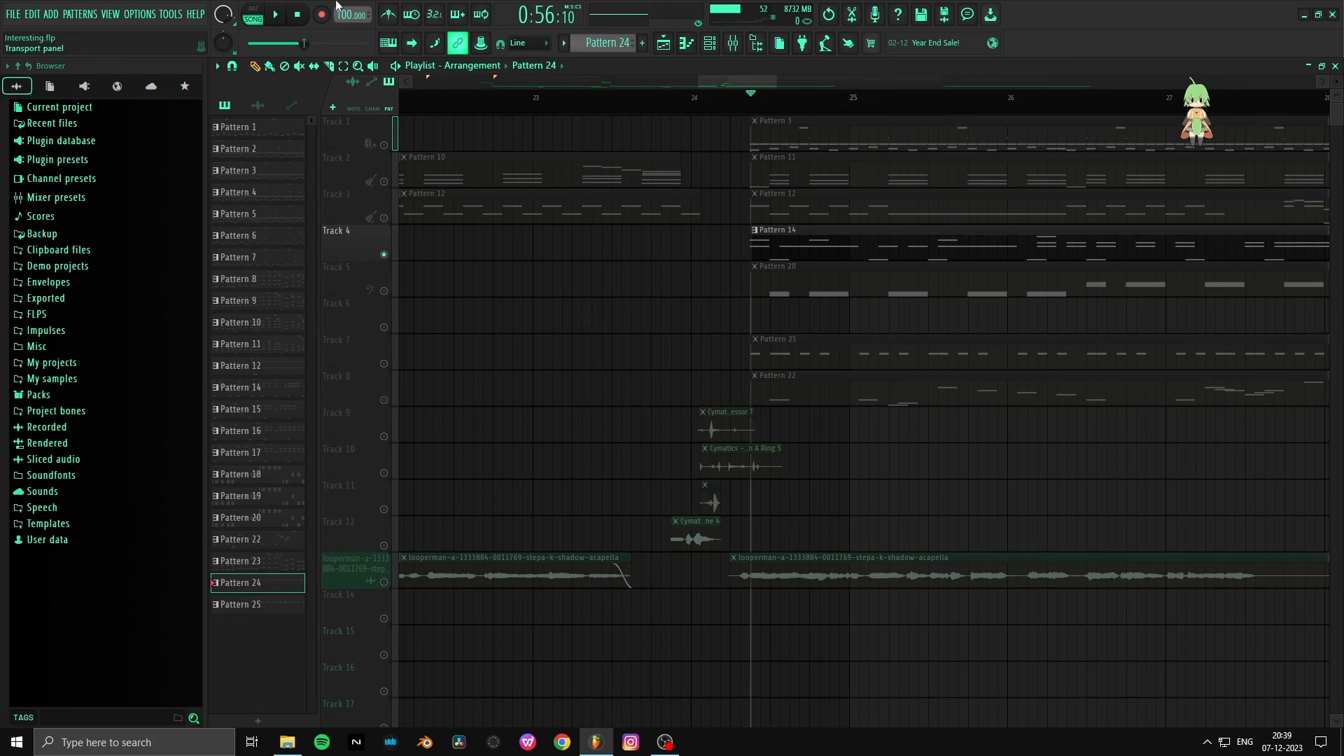
{"action": "right_click", "coordinate": [384, 290]}
{"action": "key", "text": "space"}
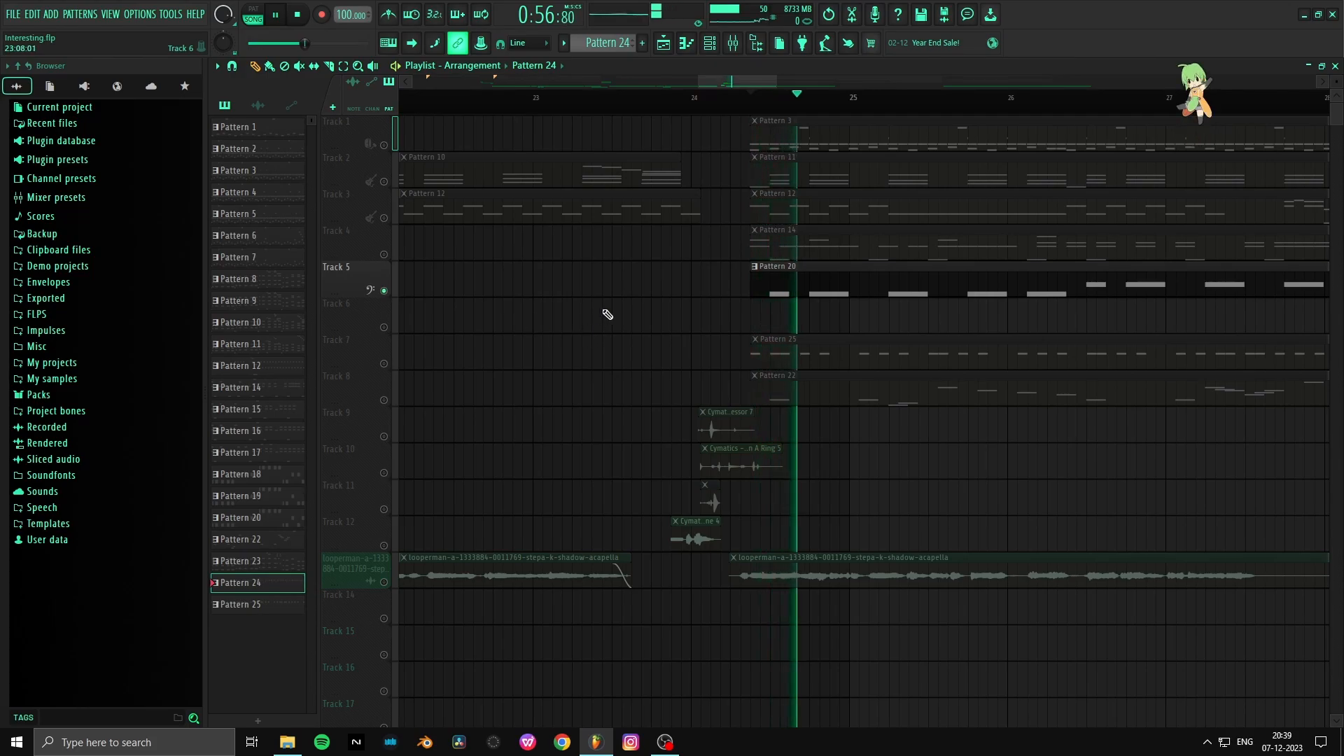
{"action": "scroll", "coordinate": [534, 301], "scroll_direction": "down", "scroll_amount": 4}
{"action": "key", "text": "space"}
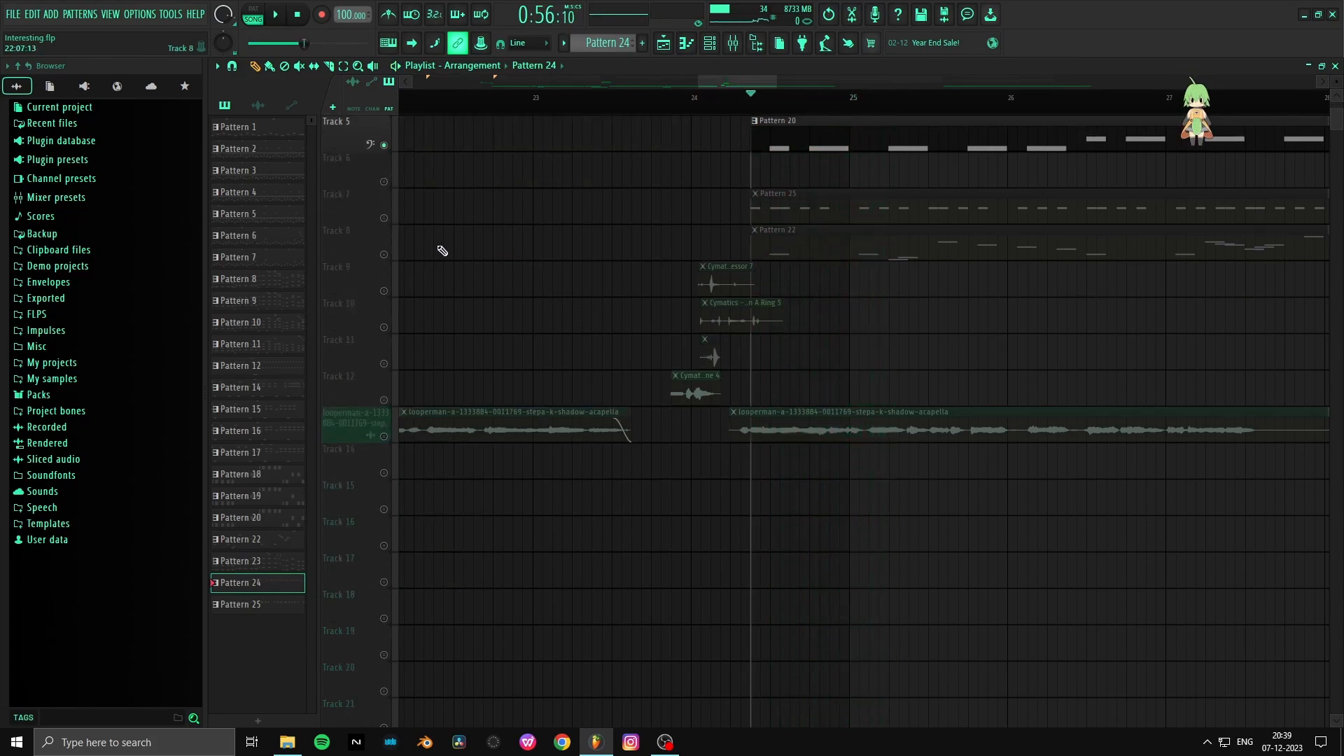
Step: Solo Track 7 and Track 8 in turn, auditioning Pattern 25 and Pattern 22 and stopping playback after each
{"action": "right_click", "coordinate": [384, 218]}
{"action": "key", "text": "space"}
{"action": "key", "text": "space"}
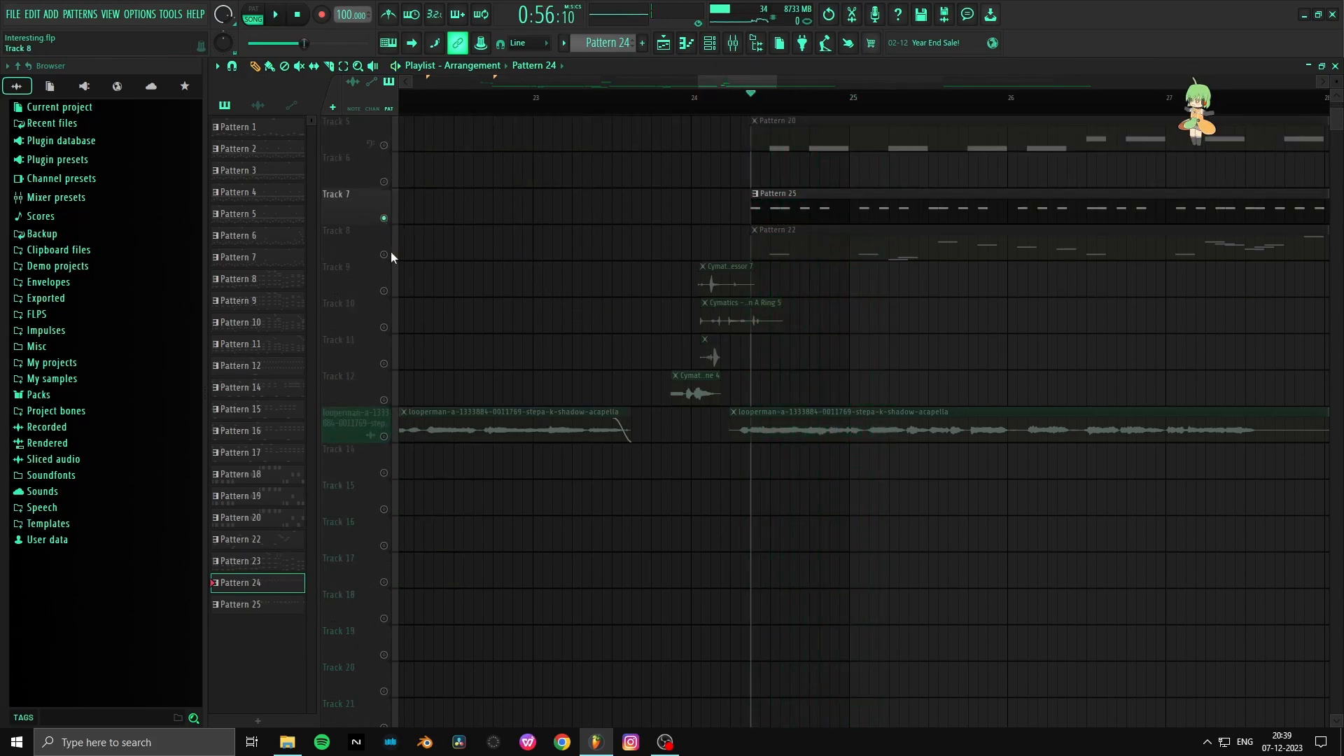
{"action": "right_click", "coordinate": [391, 253]}
{"action": "left_click", "coordinate": [441, 199]}
{"action": "right_click", "coordinate": [390, 254]}
{"action": "key", "text": "space"}
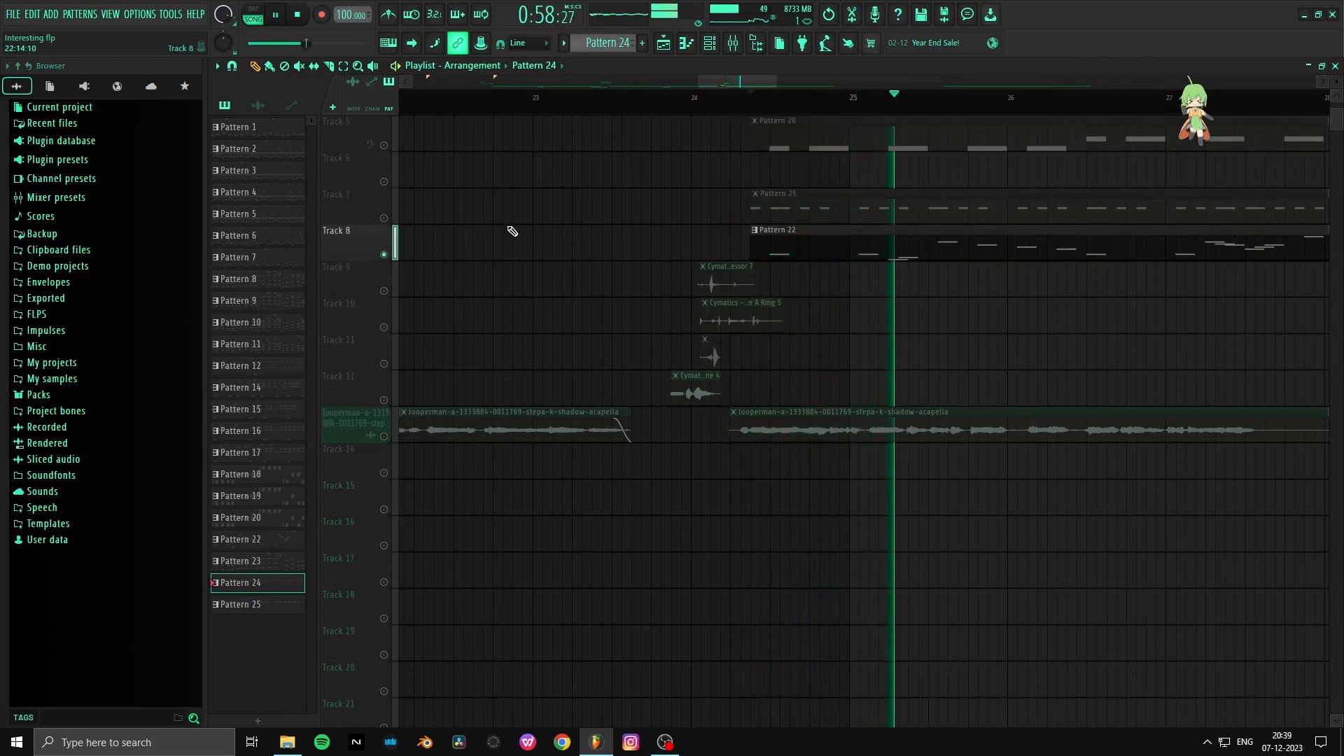
{"action": "key", "text": "space"}
Step: Solo the acapella vocal track and audition its clip in the section after bar 24
{"action": "scroll", "coordinate": [485, 246], "scroll_direction": "up", "scroll_amount": 2}
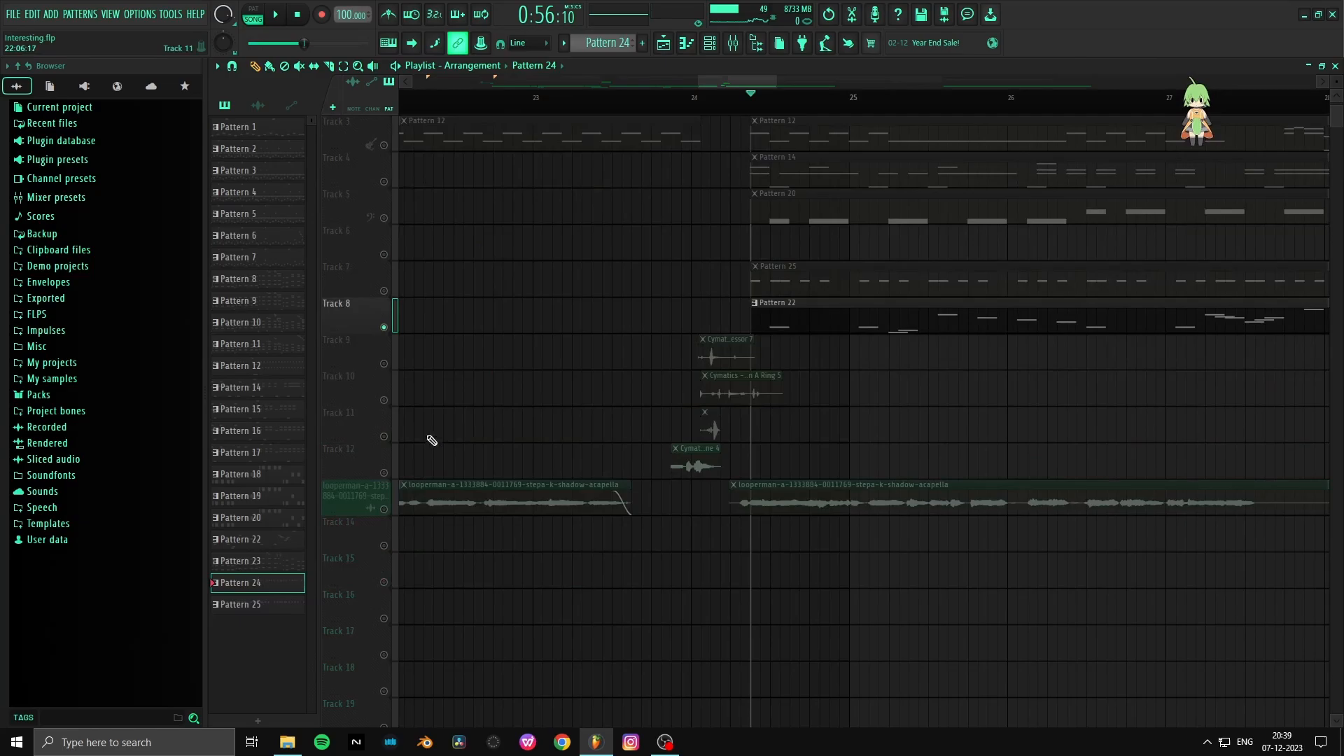
{"action": "right_click", "coordinate": [383, 509]}
{"action": "key", "text": "space"}
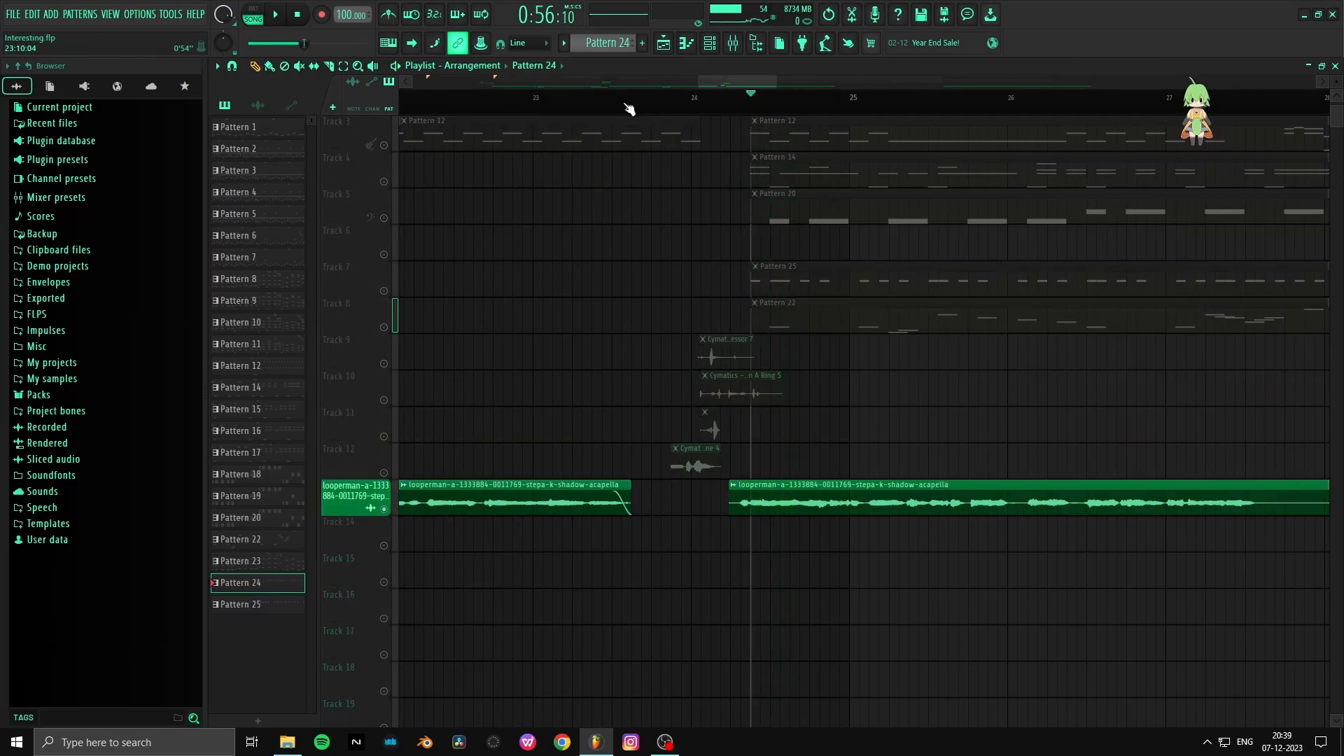
Step: Solo Track 6, set the playhead to the start of Pattern 23 after bar 32, play the pattern and stop playback
{"action": "scroll", "coordinate": [630, 108], "scroll_direction": "down", "scroll_amount": 5}
{"action": "scroll", "coordinate": [818, 339], "scroll_direction": "up", "scroll_amount": 2}
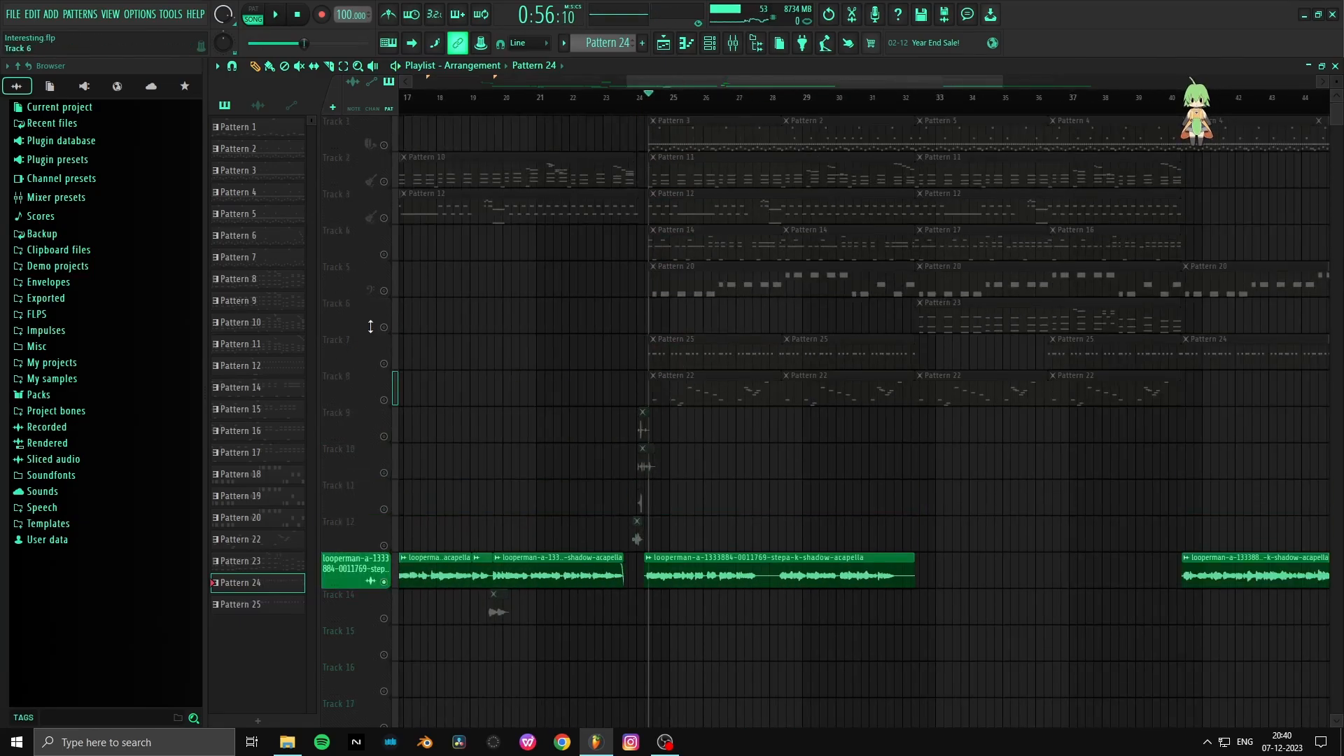
{"action": "right_click", "coordinate": [383, 327]}
{"action": "left_click", "coordinate": [920, 108]}
{"action": "key", "text": "space"}
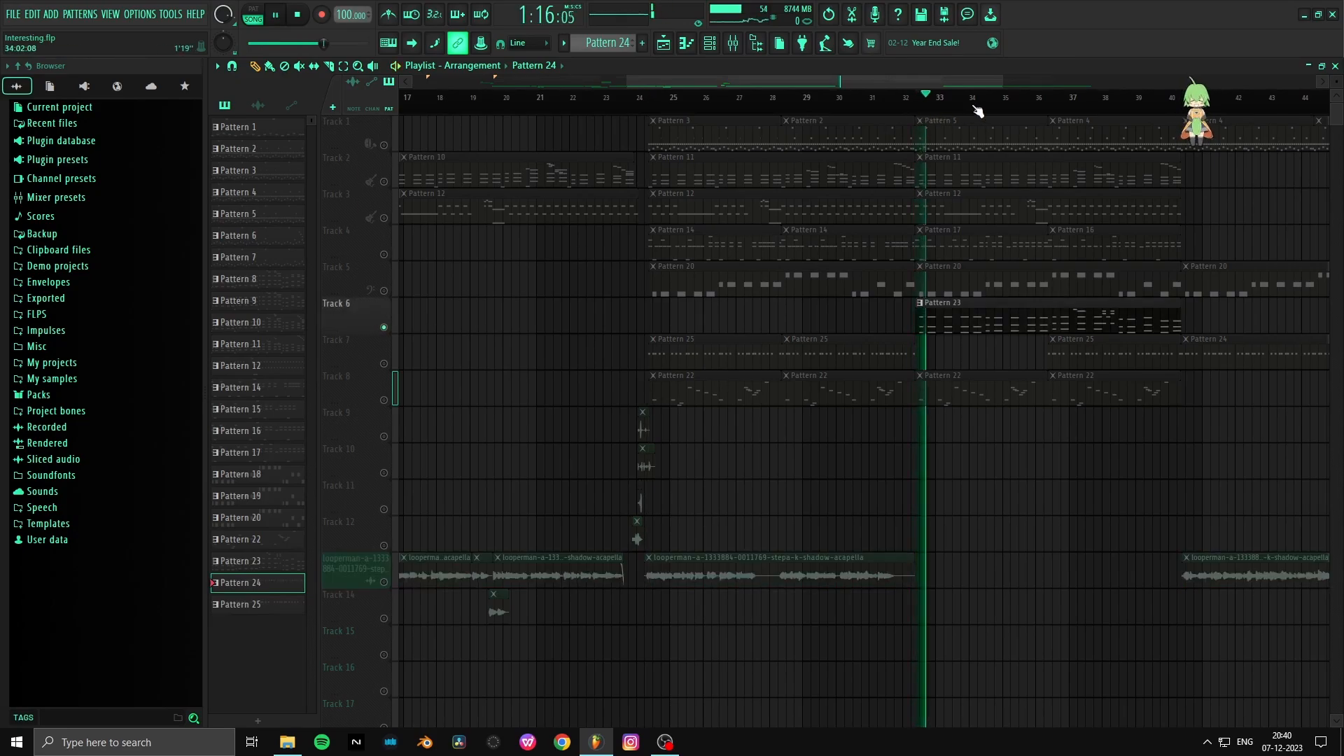
{"action": "scroll", "coordinate": [978, 111], "scroll_direction": "up", "scroll_amount": 4}
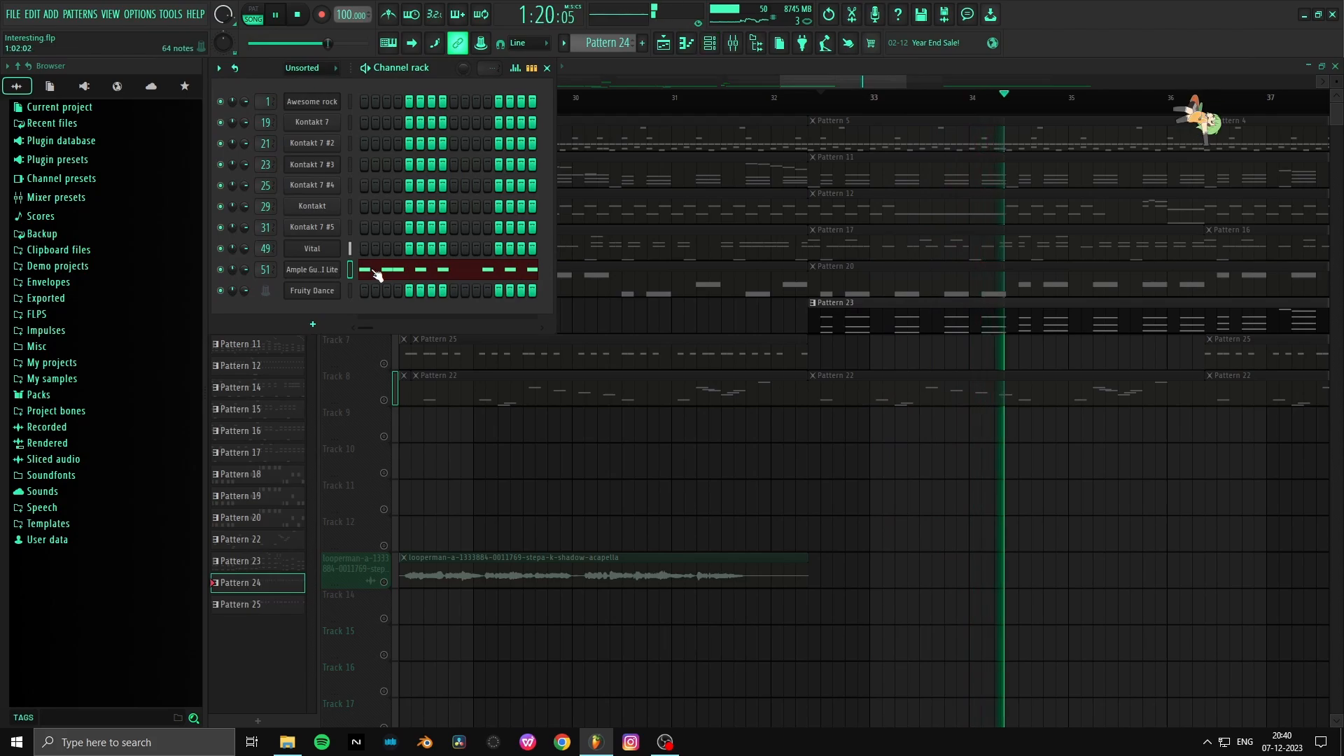
{"action": "key", "text": "space"}
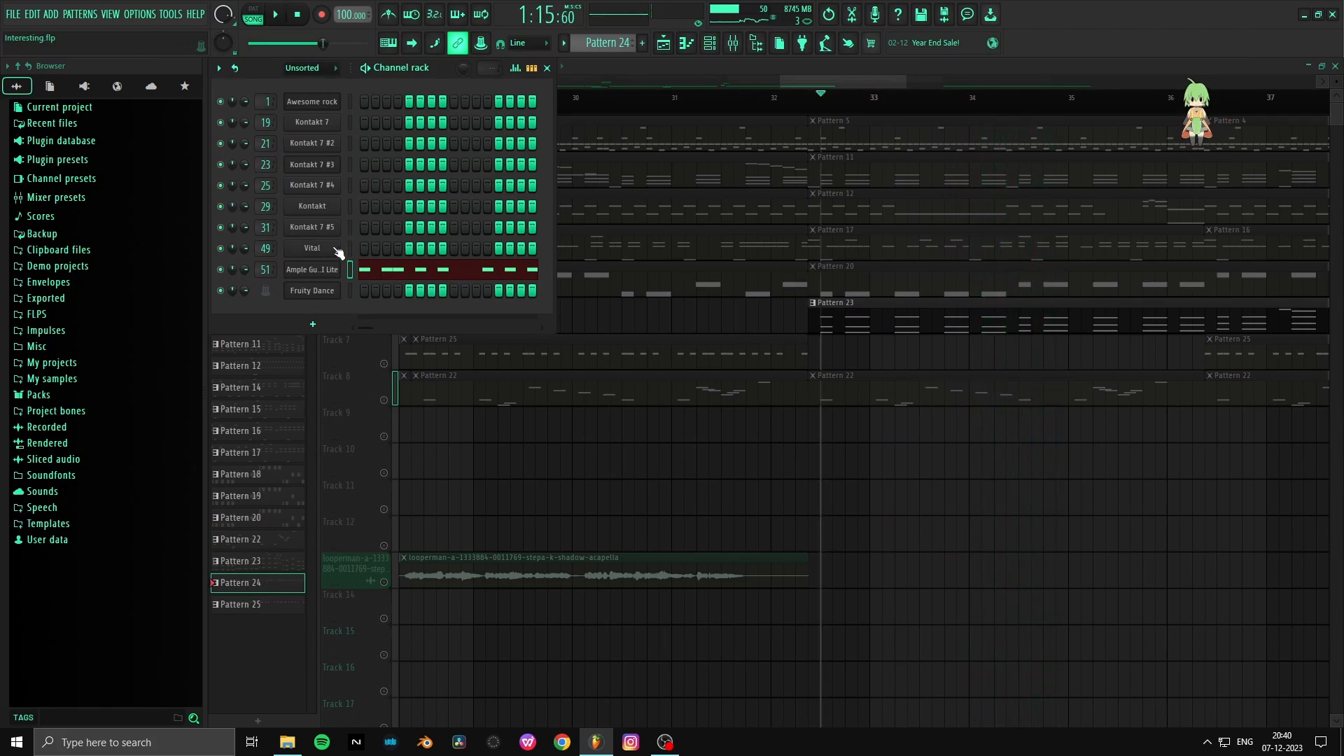
Step: Open the Vital channel's synth, browse its presets filtered to the Lead style, and return to the playlist
{"action": "left_click", "coordinate": [326, 249]}
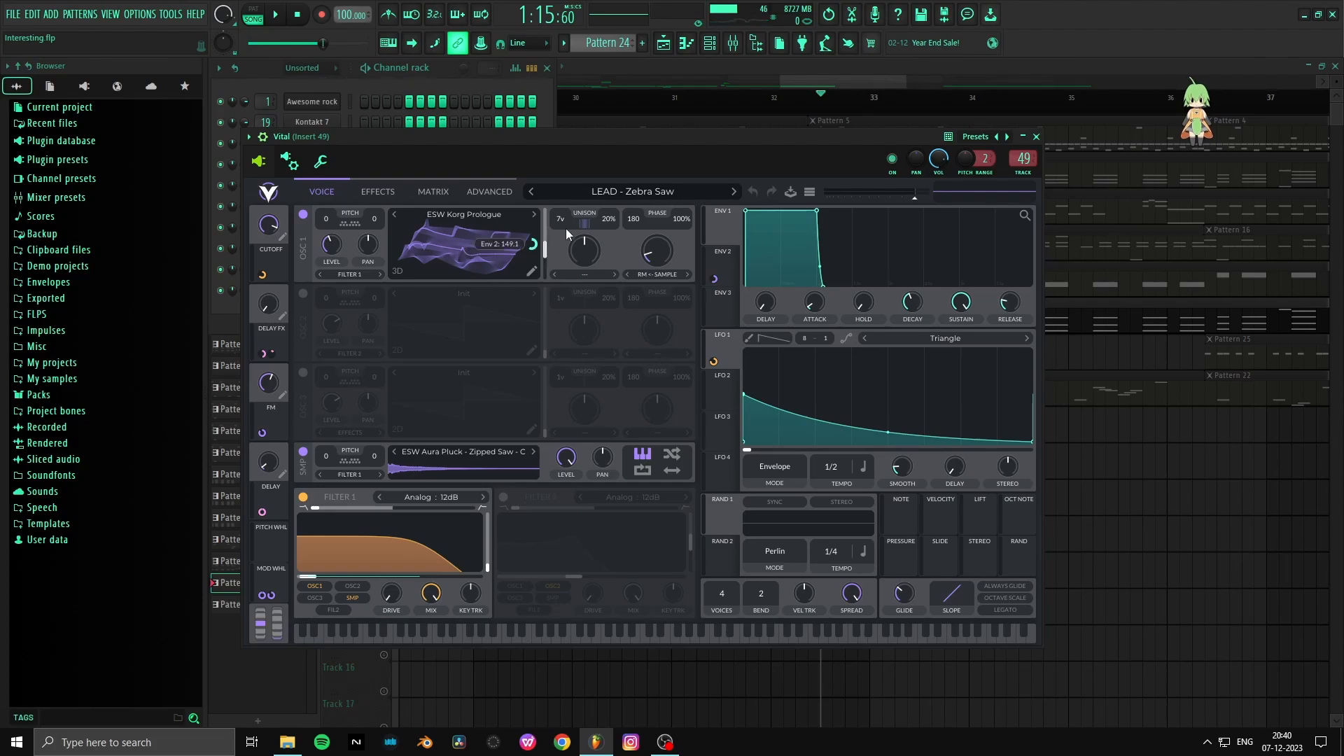
{"action": "left_click", "coordinate": [661, 193]}
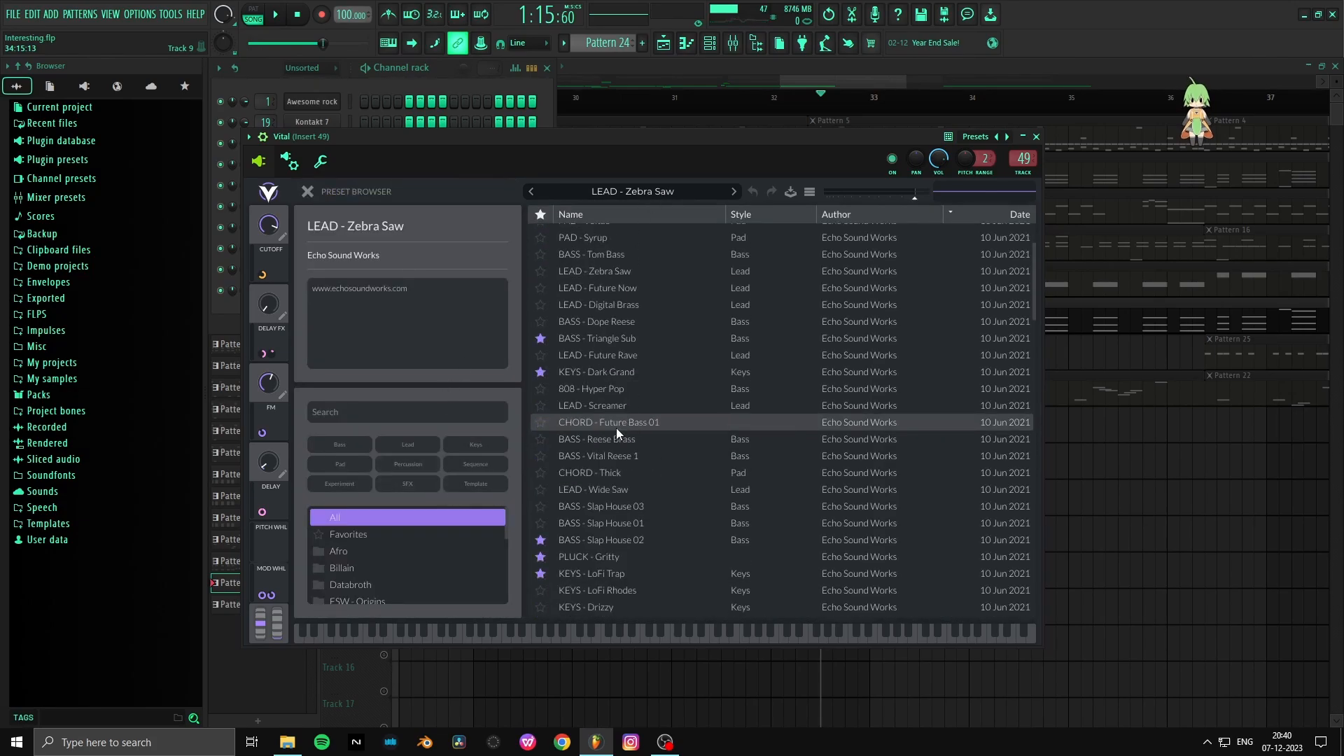
{"action": "scroll", "coordinate": [714, 392], "scroll_direction": "up", "scroll_amount": 3}
{"action": "left_click", "coordinate": [409, 446]}
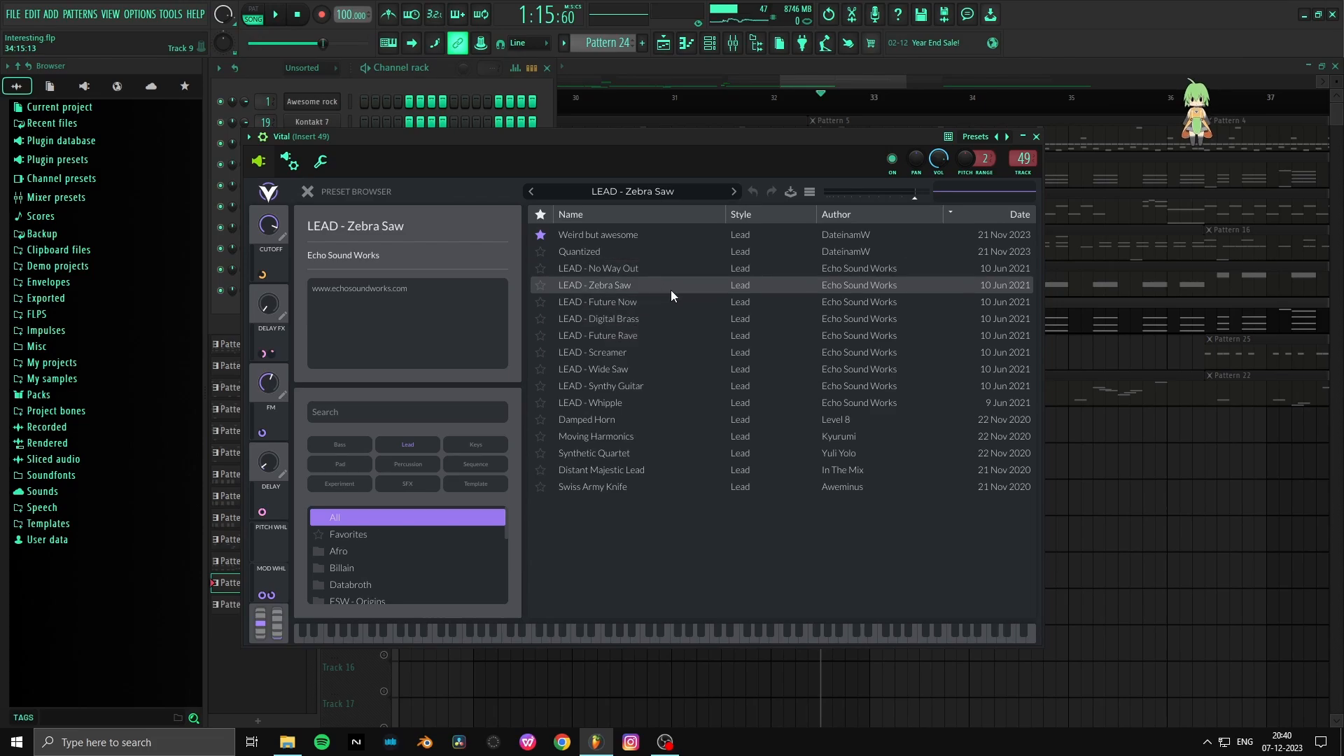
{"action": "right_click", "coordinate": [1086, 494]}
Step: Set the playhead to the start of the section after bar 40 and examine which patterns and vocal clip it contains
{"action": "scroll", "coordinate": [835, 111], "scroll_direction": "down", "scroll_amount": 5}
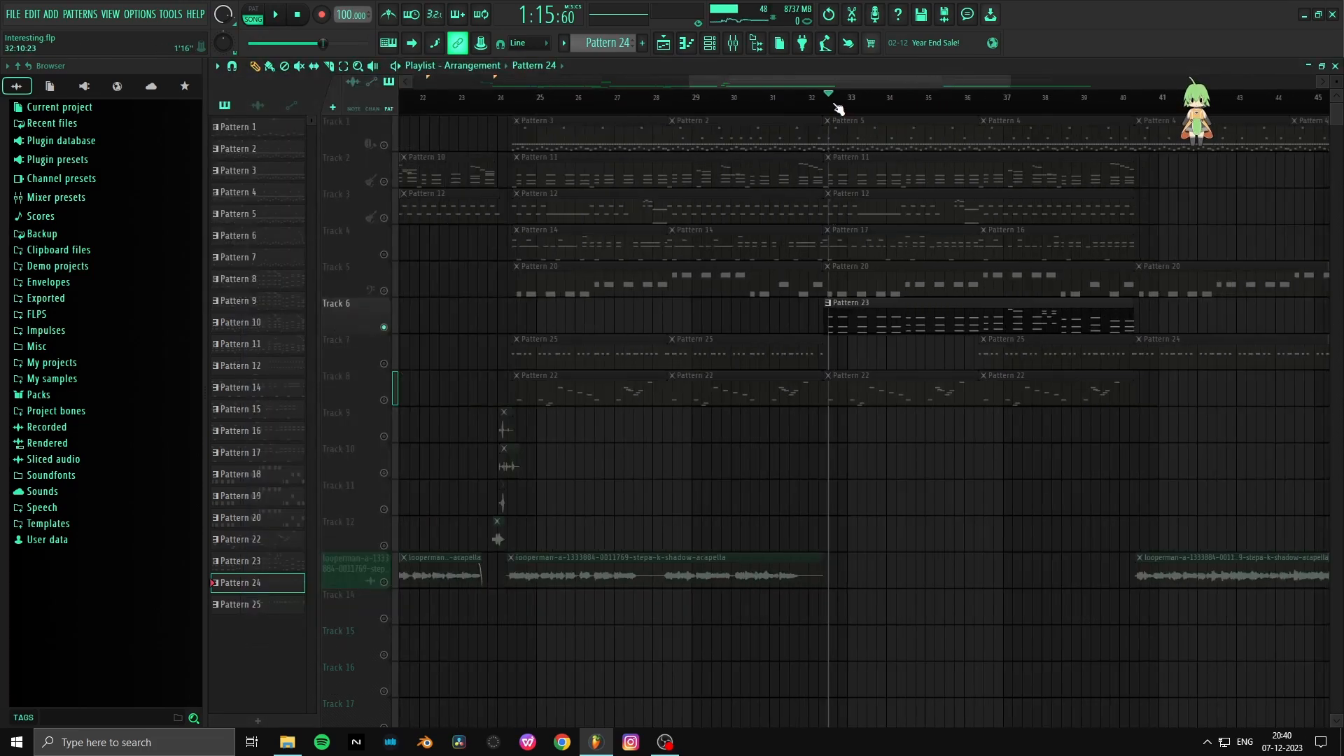
{"action": "scroll", "coordinate": [1024, 105], "scroll_direction": "up", "scroll_amount": 3}
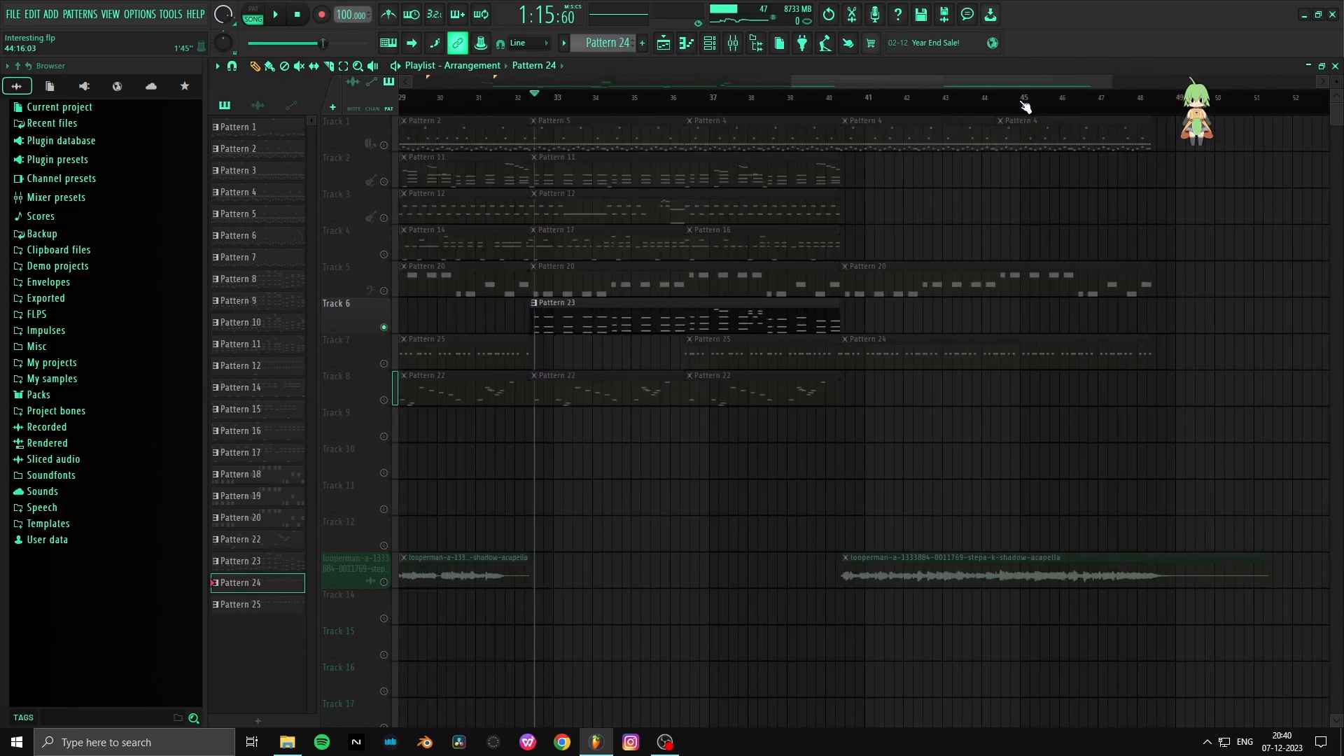
{"action": "scroll", "coordinate": [877, 105], "scroll_direction": "down", "scroll_amount": 4}
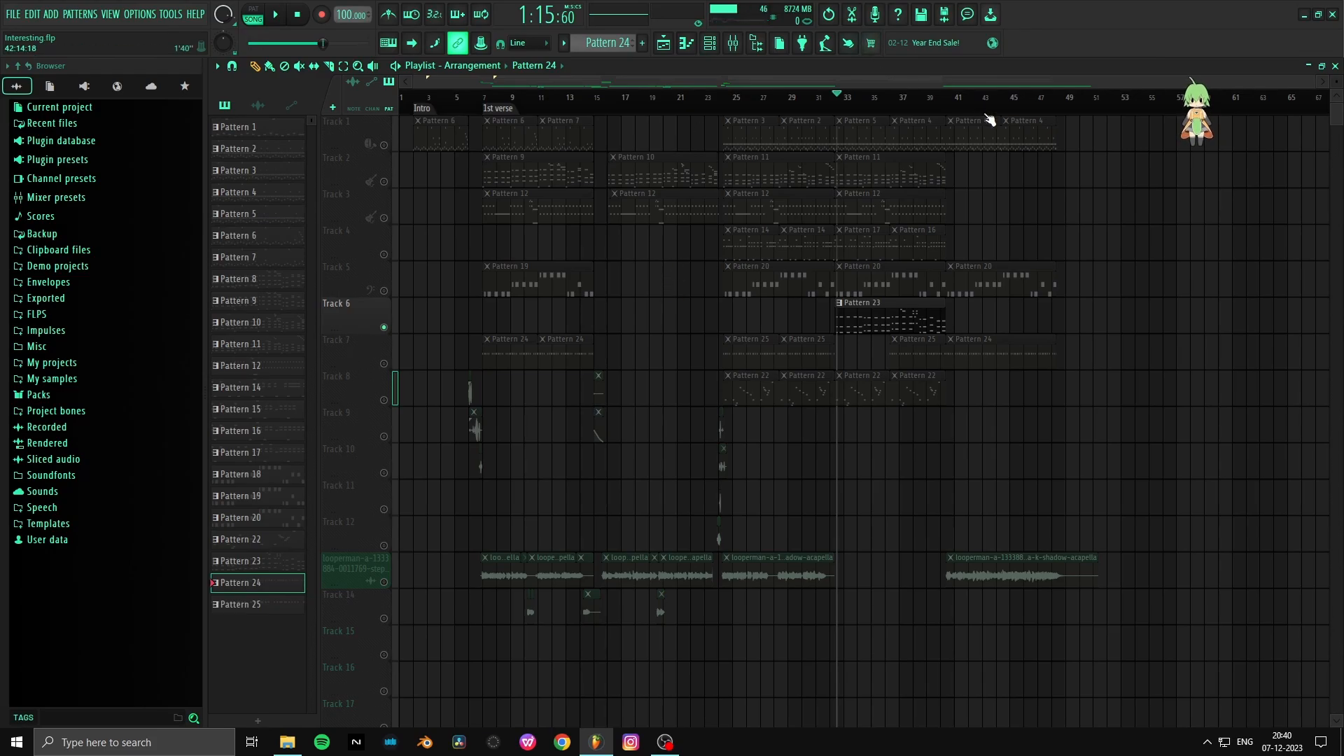
{"action": "scroll", "coordinate": [957, 110], "scroll_direction": "up", "scroll_amount": 5}
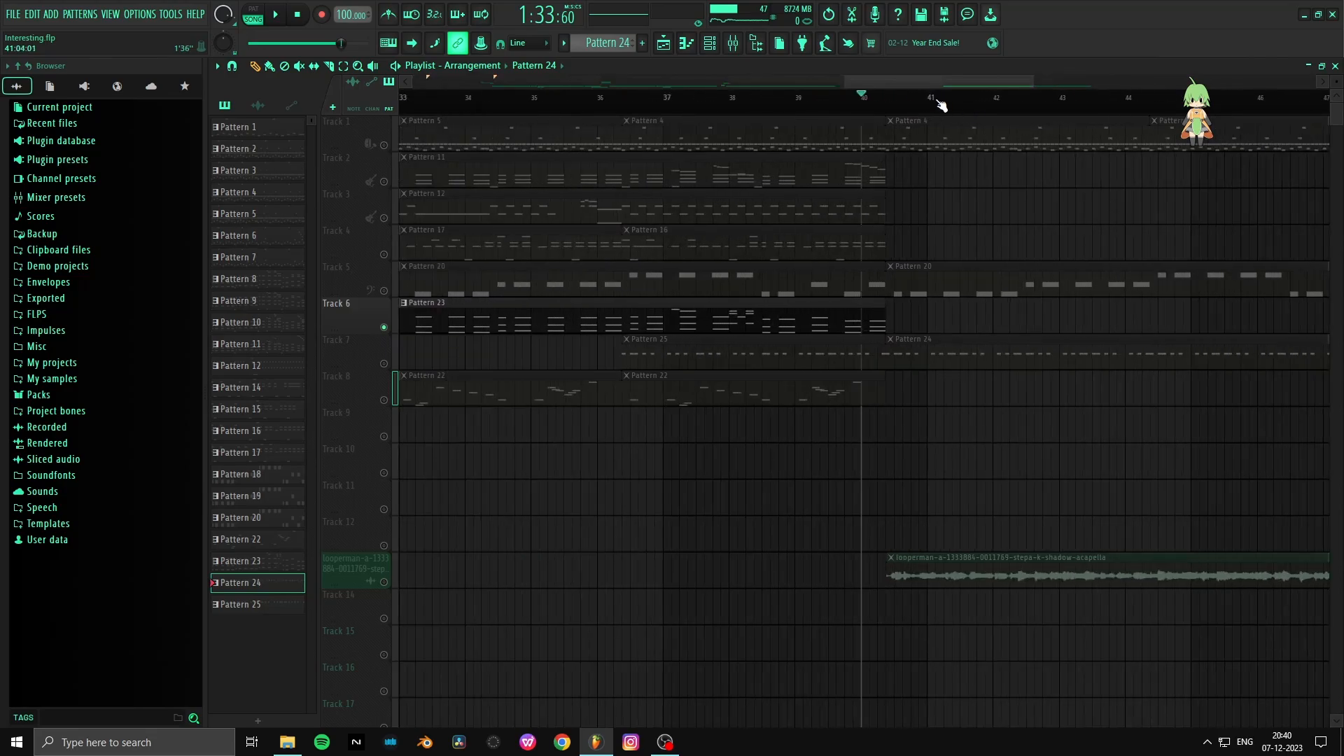
{"action": "left_click_drag", "start_coordinate": [906, 86], "coordinate": [938, 87]}
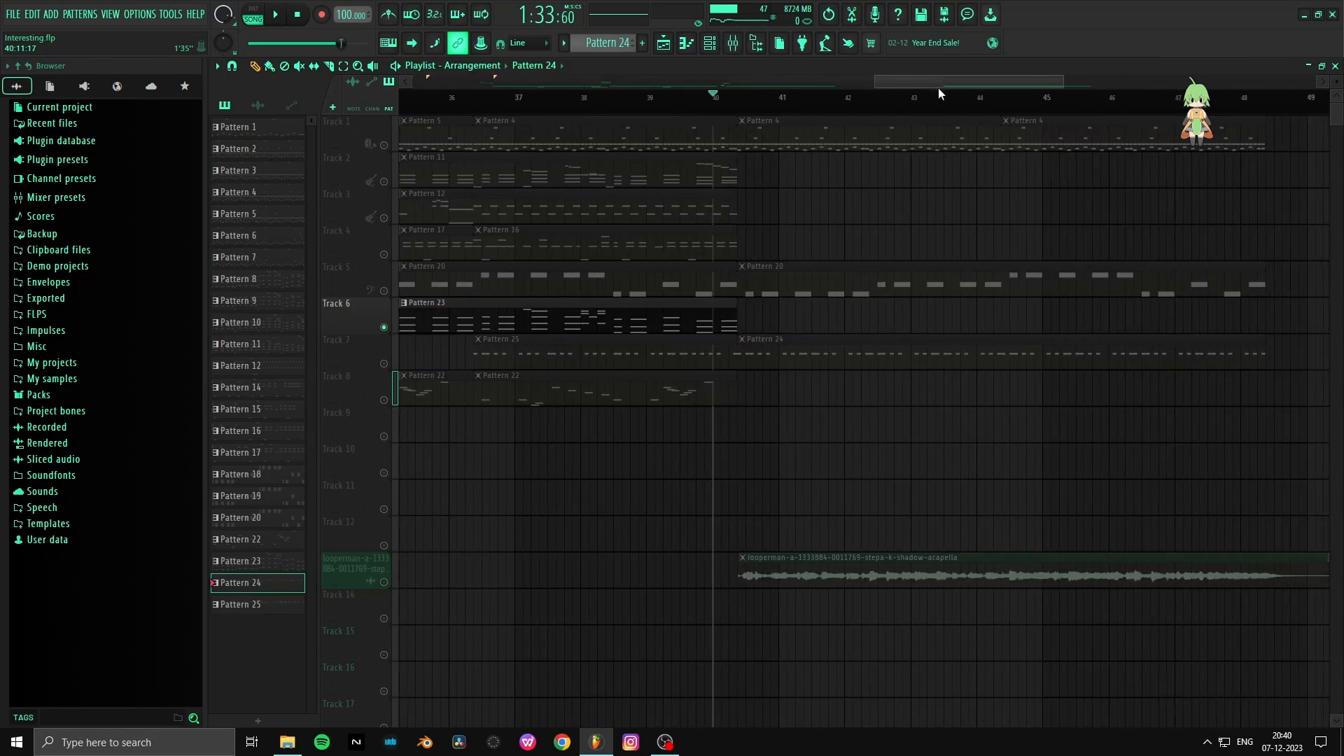
{"action": "left_click", "coordinate": [711, 105]}
{"action": "scroll", "coordinate": [732, 109], "scroll_direction": "down", "scroll_amount": 1}
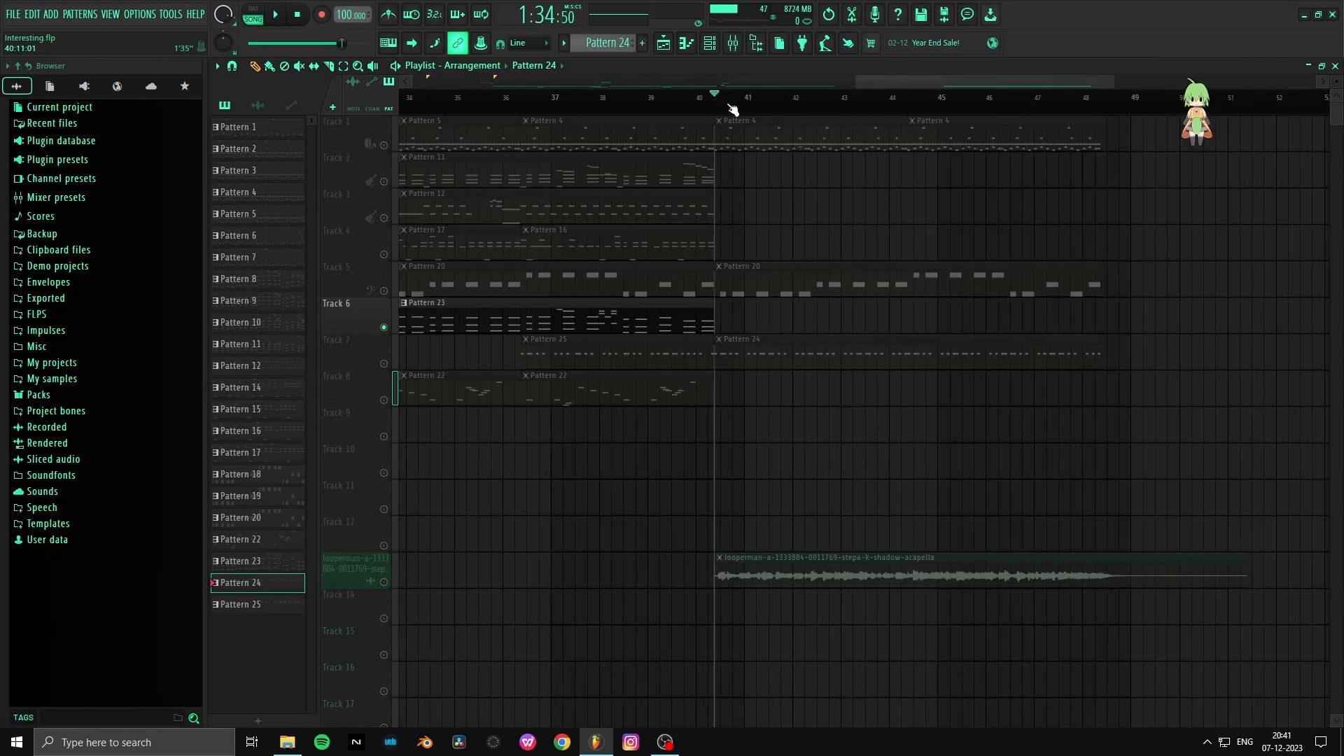
{"action": "scroll", "coordinate": [772, 107], "scroll_direction": "up", "scroll_amount": 1}
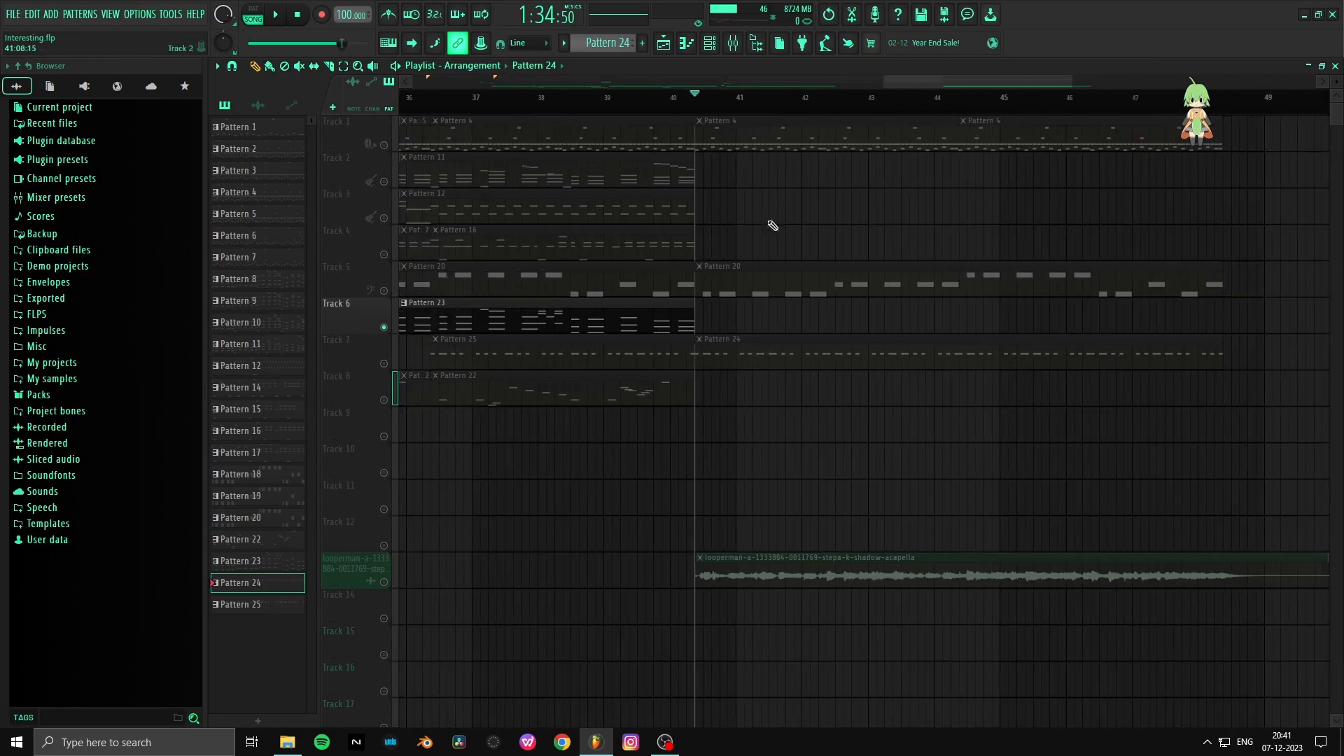
{"action": "scroll", "coordinate": [765, 491], "scroll_direction": "down", "scroll_amount": 1}
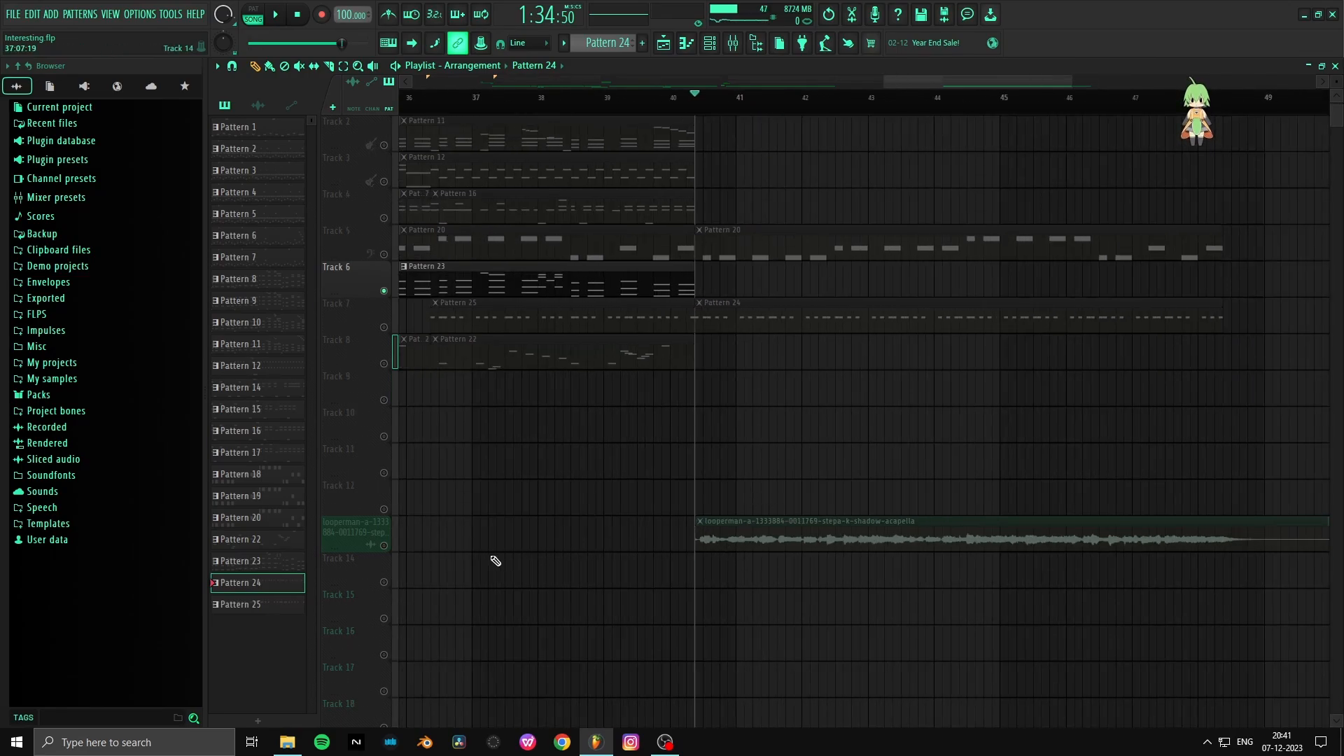
{"action": "scroll", "coordinate": [736, 392], "scroll_direction": "up", "scroll_amount": 1}
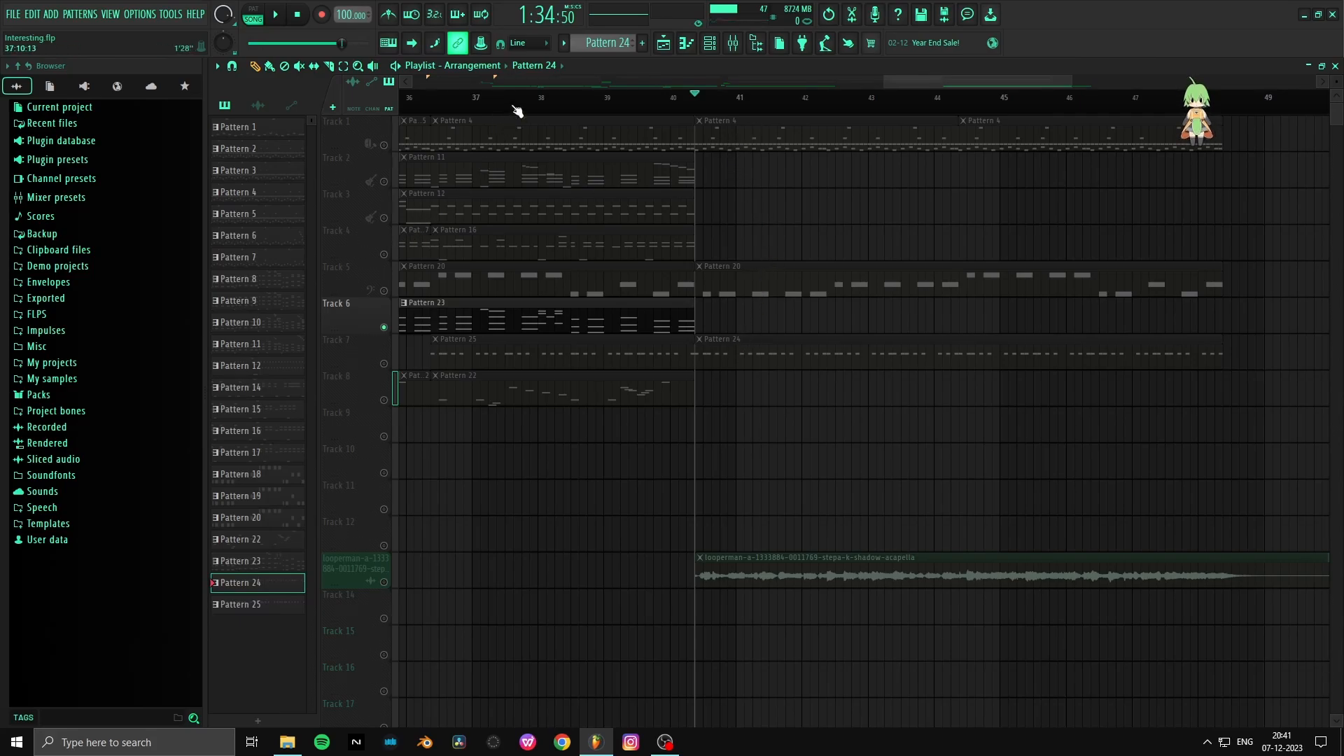
{"action": "scroll", "coordinate": [517, 111], "scroll_direction": "down", "scroll_amount": 5}
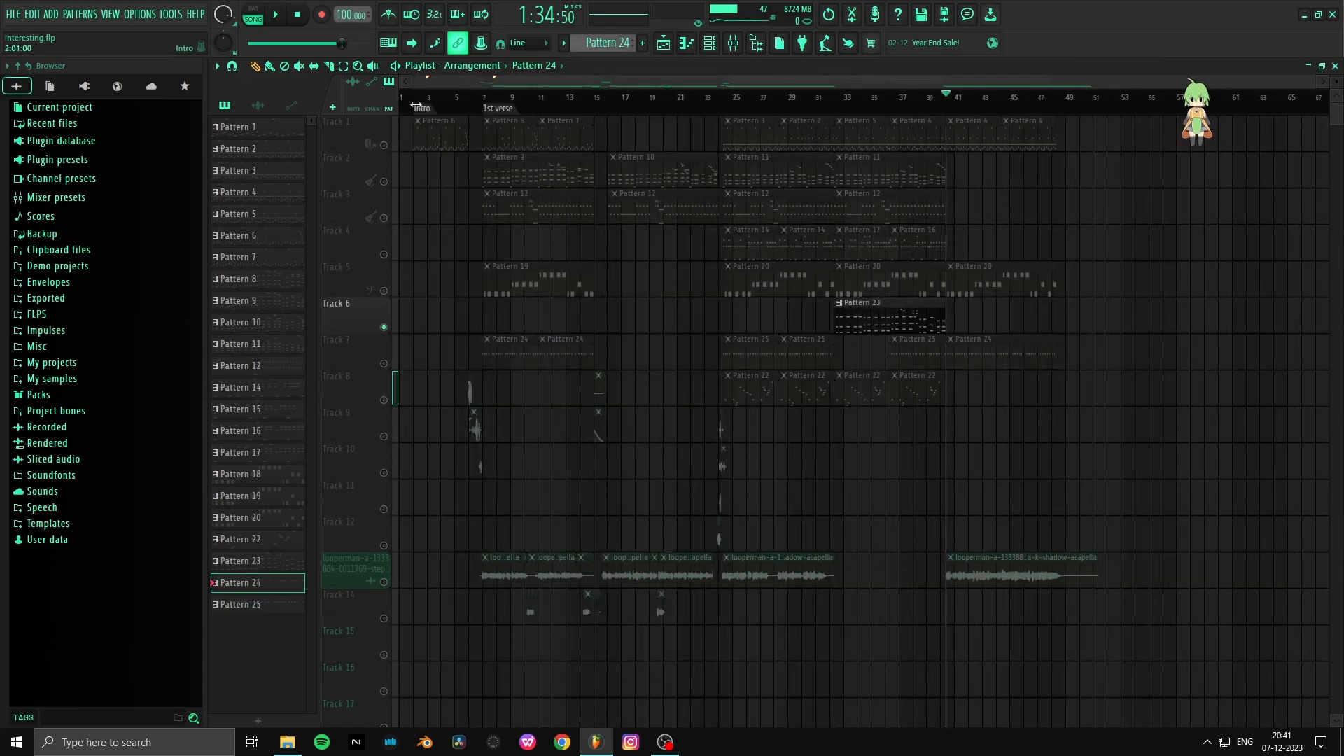
Step: Move the playhead to the Intro marker, re-enable all tracks, play the full arrangement through, and stop playback
{"action": "left_click", "coordinate": [414, 105]}
{"action": "left_click", "coordinate": [384, 146]}
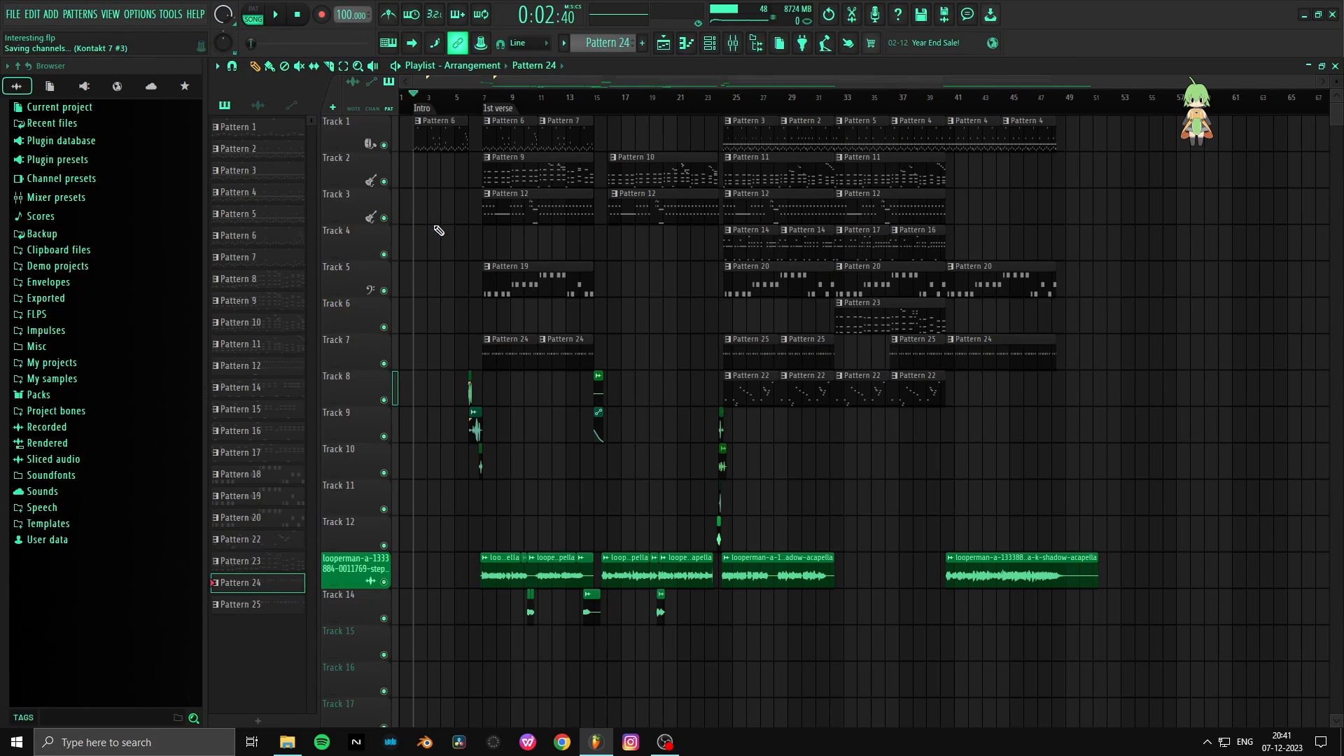
{"action": "key", "text": "space"}
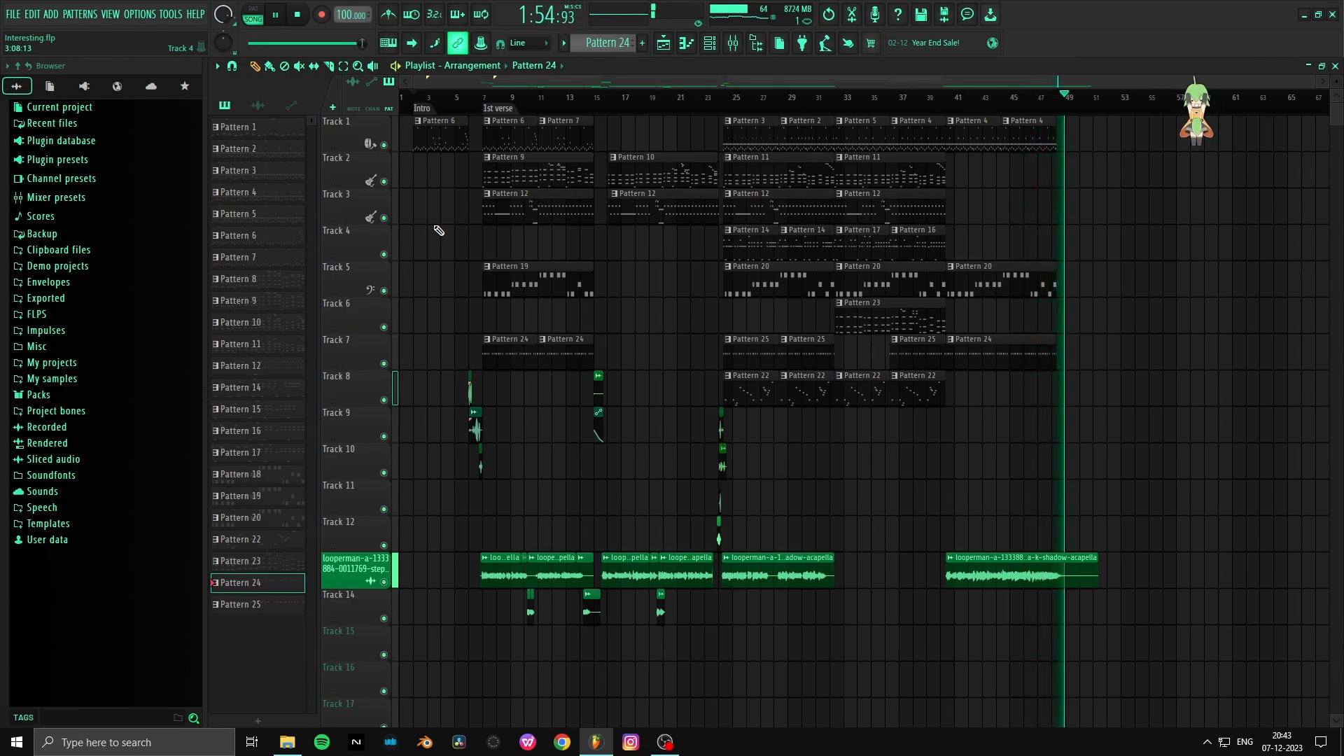
{"action": "key", "text": "space"}
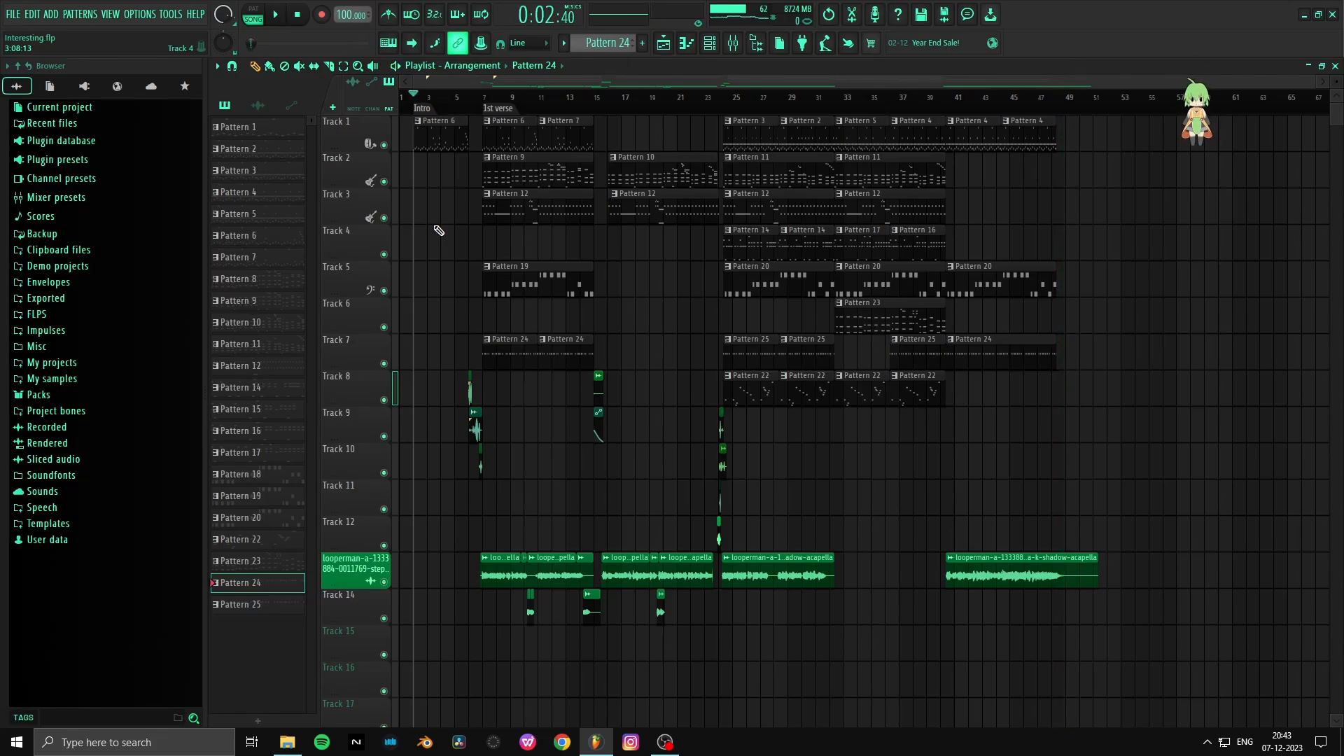